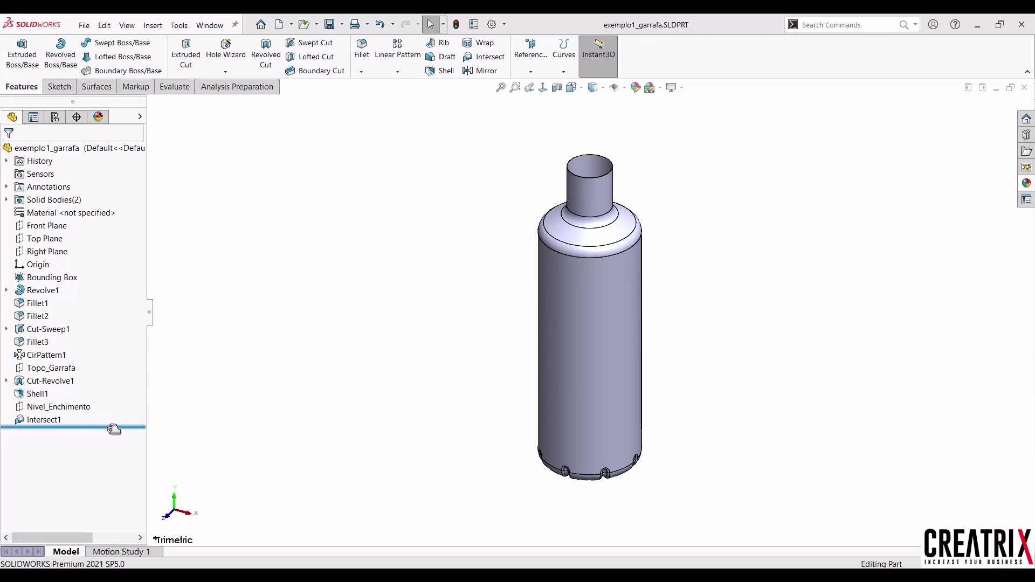
# Roll the bottle's feature history back to just after Revolve1 and open its profile sketch for editing.
pyautogui.moveTo(114, 430)
pyautogui.mouseDown()
pyautogui.moveTo(138, 301)
pyautogui.moveTo(107, 426)
pyautogui.mouseUp()
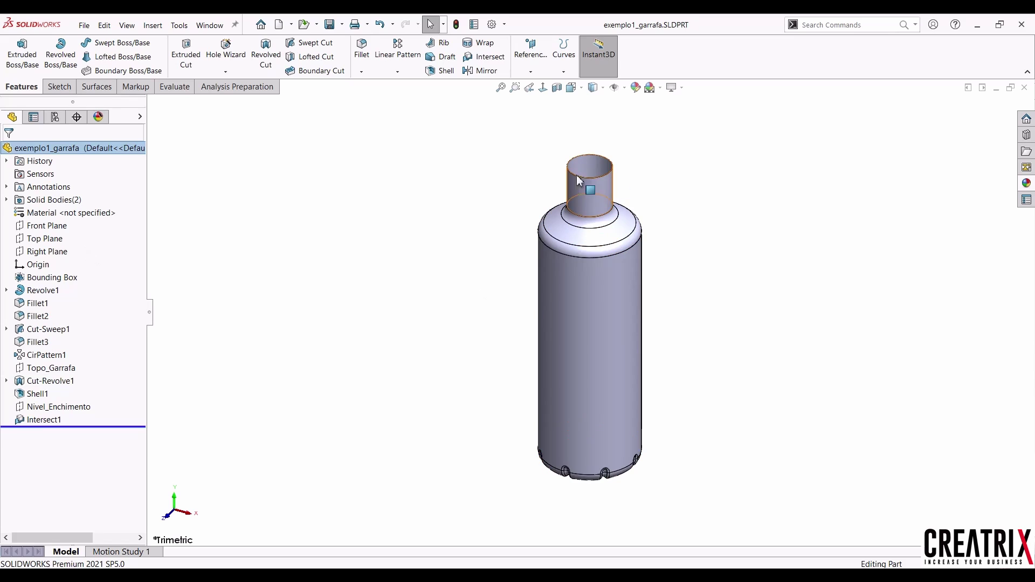
pyautogui.moveTo(108, 428); pyautogui.dragTo(118, 307)
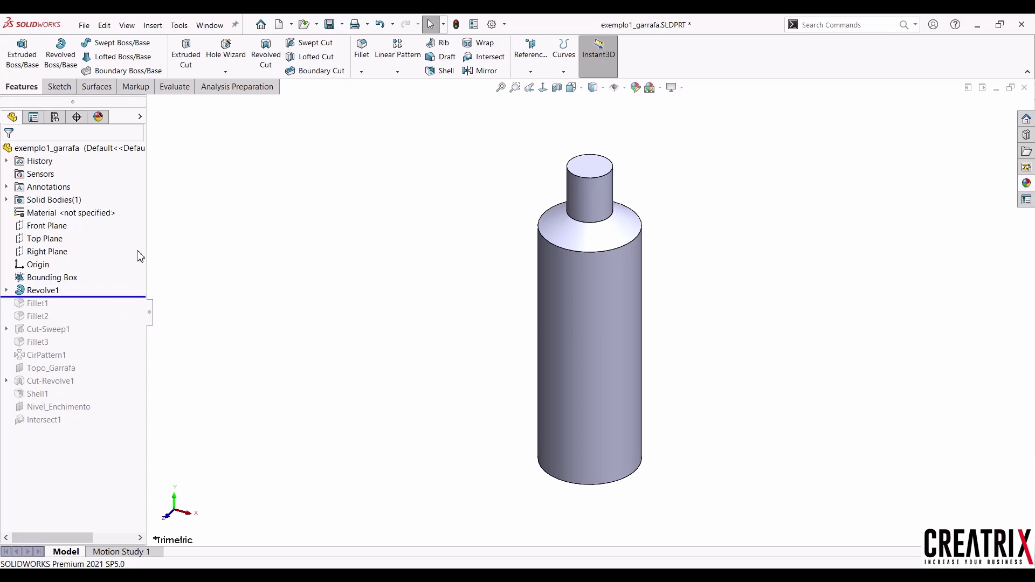
pyautogui.moveTo(39, 299)
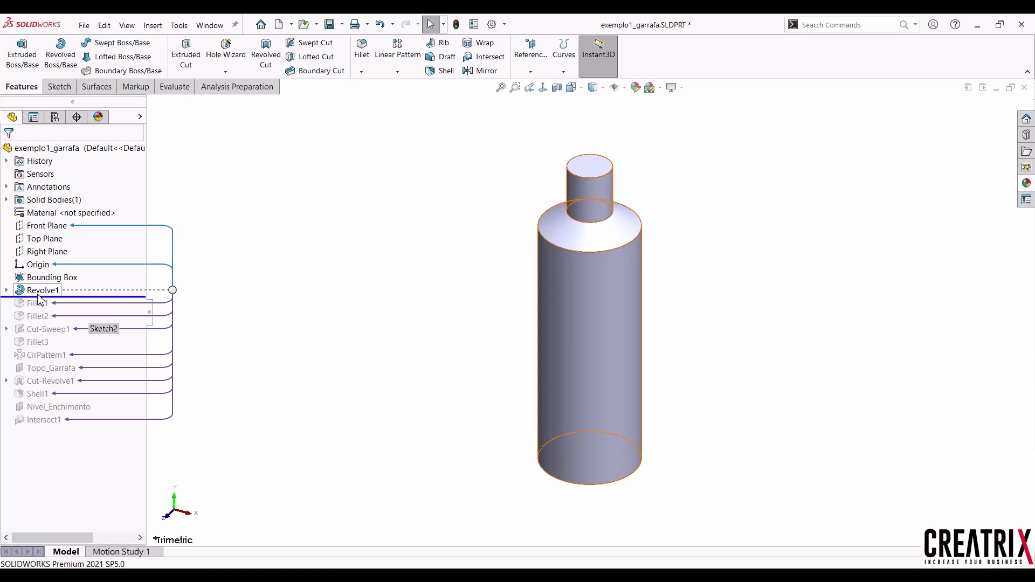
pyautogui.click(6, 290)
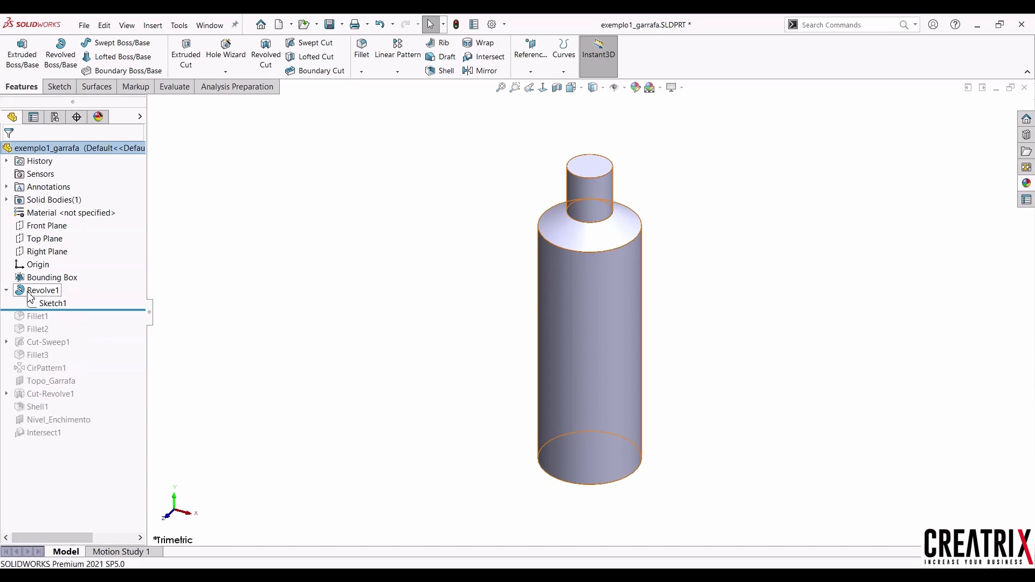
pyautogui.click(49, 303)
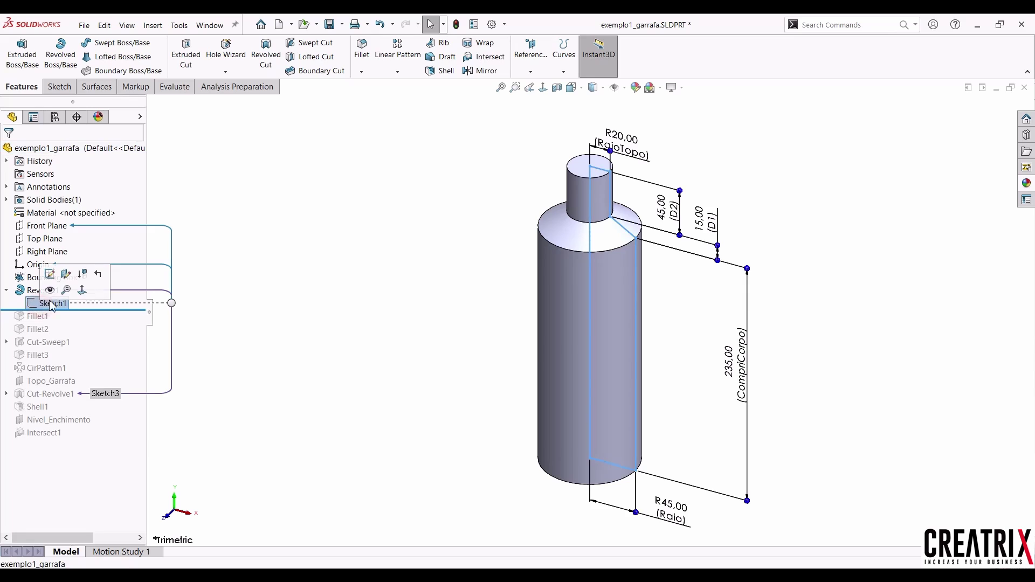
pyautogui.click(52, 276)
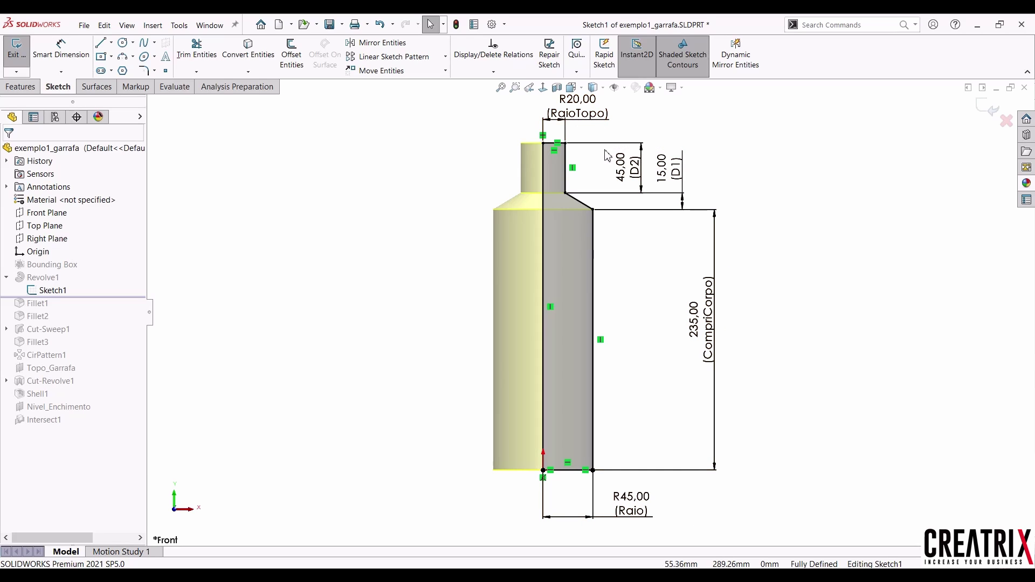
# Rename the sketch's D2 neck height dimension to CompDecalque and exit the sketch.
pyautogui.doubleClick(631, 175)
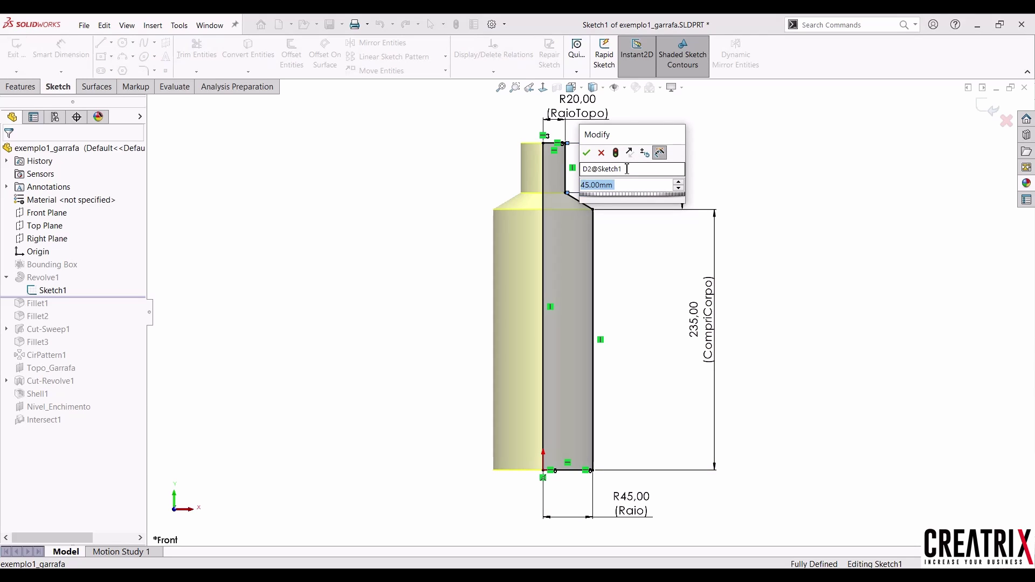
pyautogui.click(628, 169)
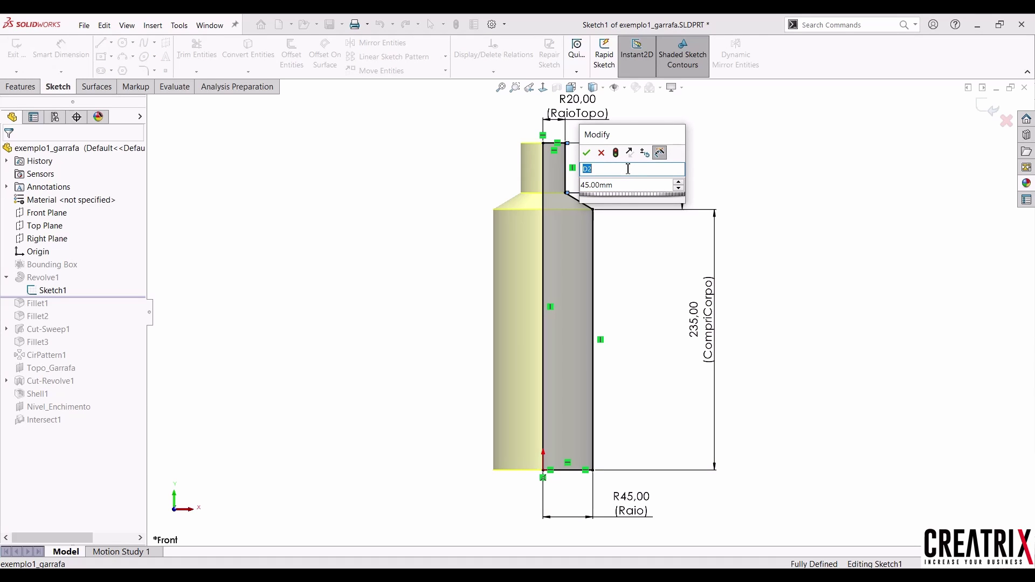
pyautogui.write('com')
pyautogui.press('BackSpace')
pyautogui.write('CompDecalque@Sketch1')
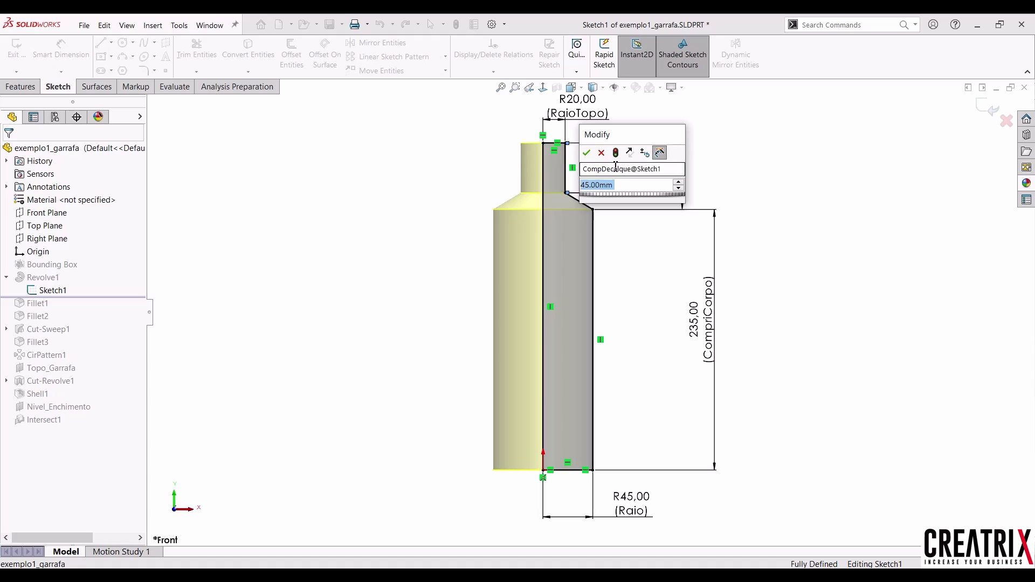
pyautogui.click(587, 152)
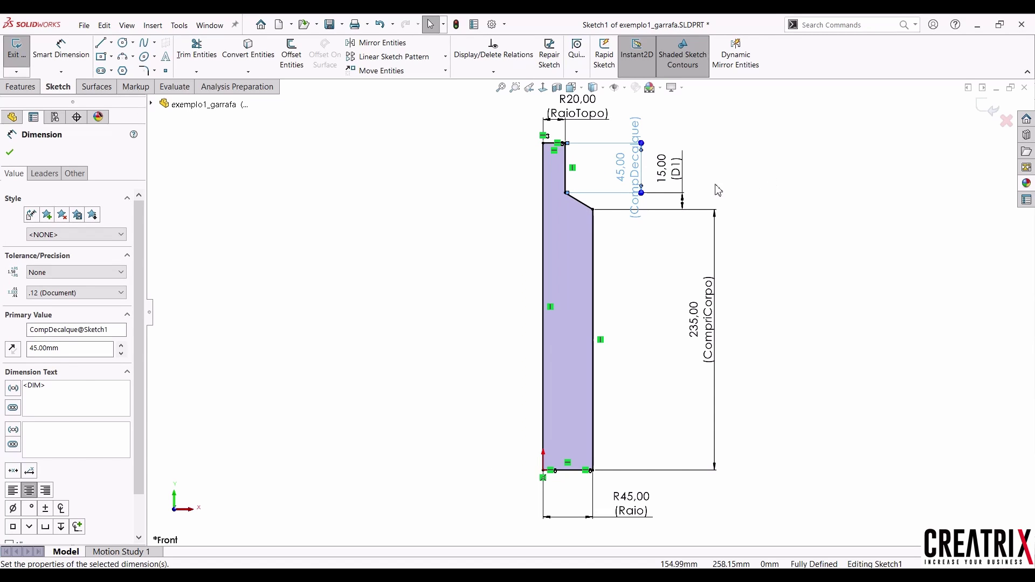
pyautogui.click(985, 113)
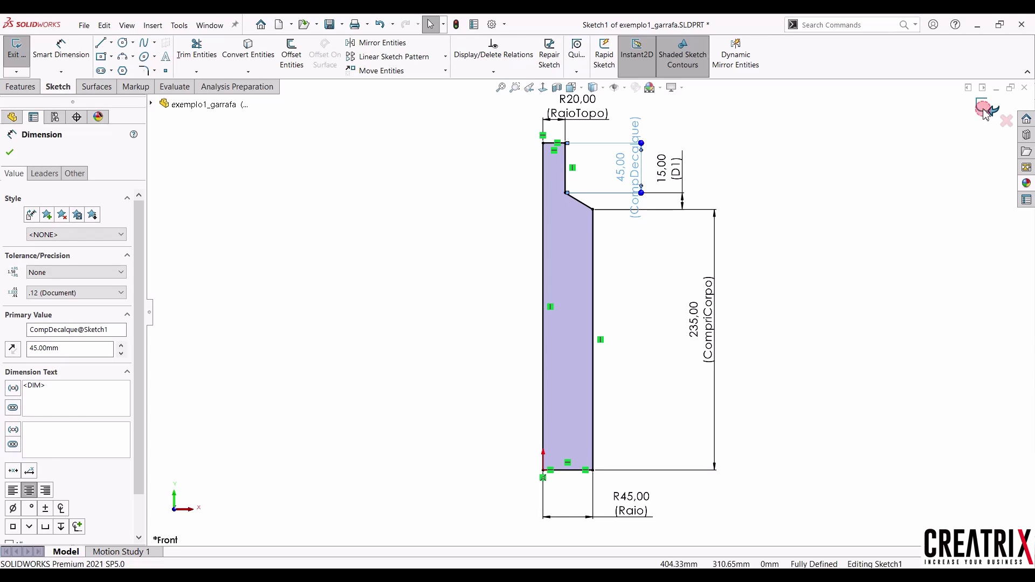
# Review the Revolve1 definition, including its axis of revolution and angle, and examine the revolved bottle body.
pyautogui.click(43, 290)
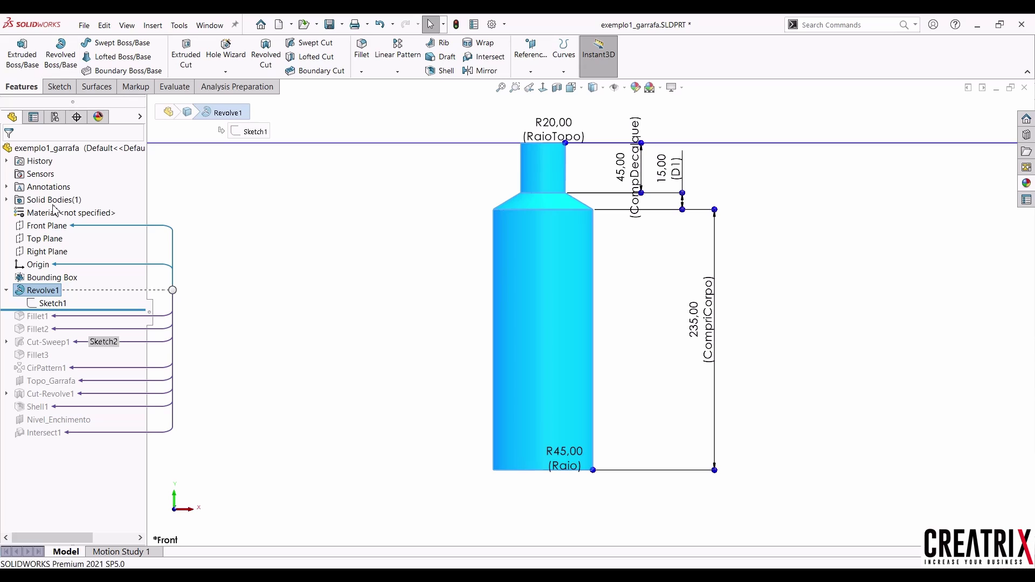
pyautogui.click(56, 291)
pyautogui.click(48, 252)
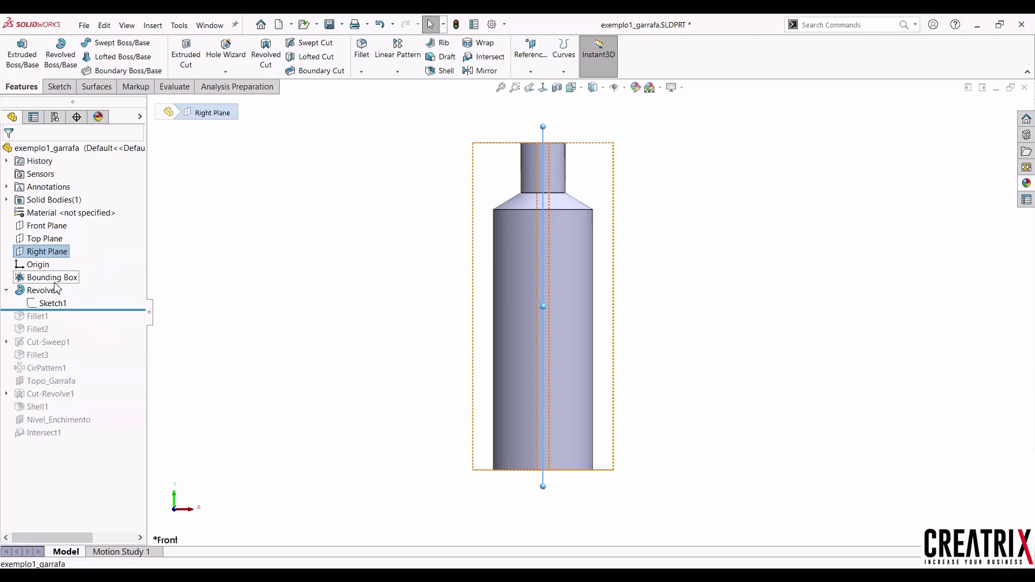
pyautogui.click(54, 290)
pyautogui.click(58, 263)
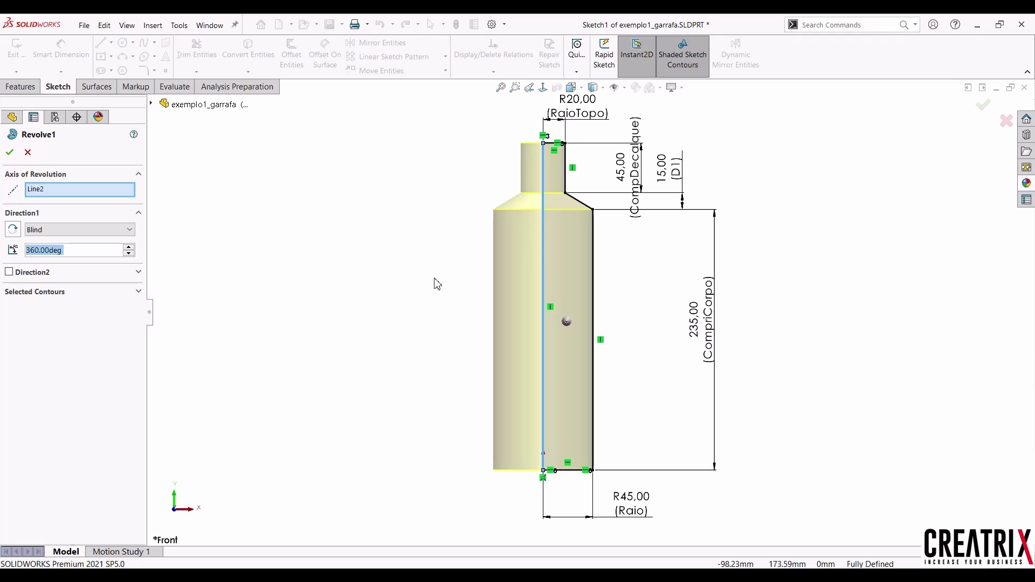
pyautogui.click(73, 189)
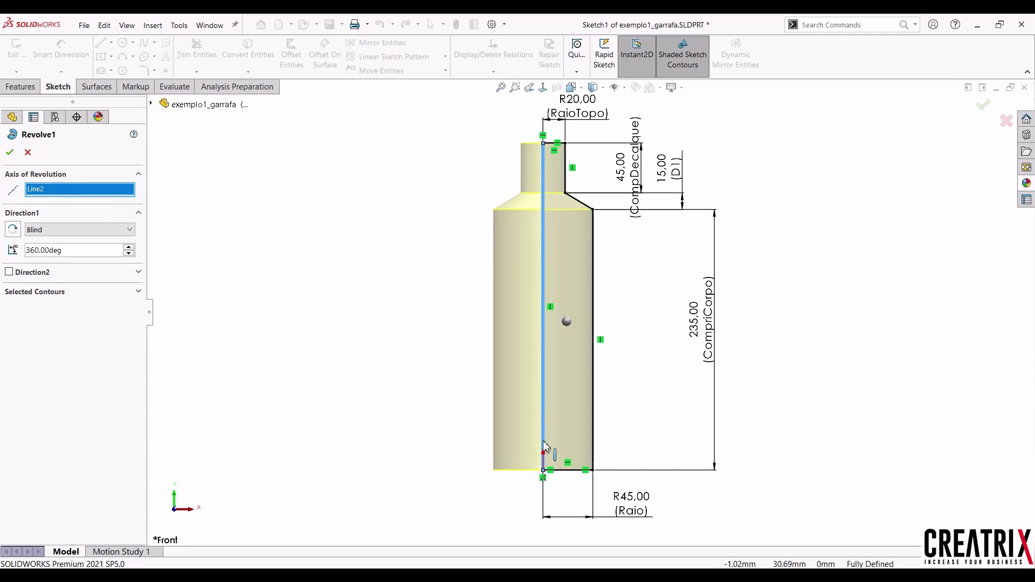
pyautogui.moveTo(606, 391)
pyautogui.mouseDown(button='middle')
pyautogui.moveTo(599, 487)
pyautogui.moveTo(620, 486)
pyautogui.moveTo(593, 498)
pyautogui.moveTo(622, 515)
pyautogui.moveTo(585, 498)
pyautogui.mouseUp(button='middle')
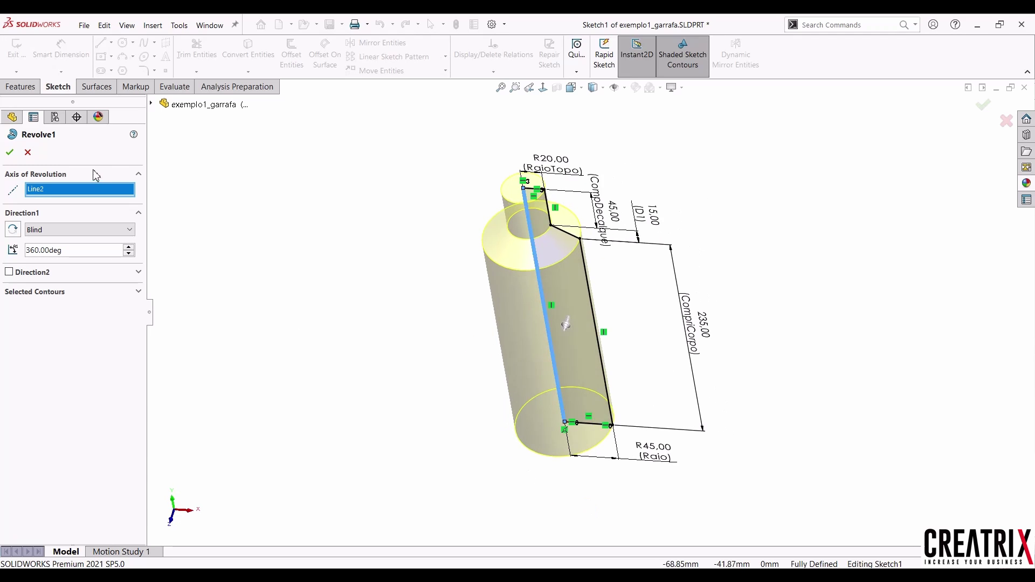
pyautogui.click(10, 152)
pyautogui.moveTo(674, 258); pyautogui.dragTo(643, 220, button='middle')
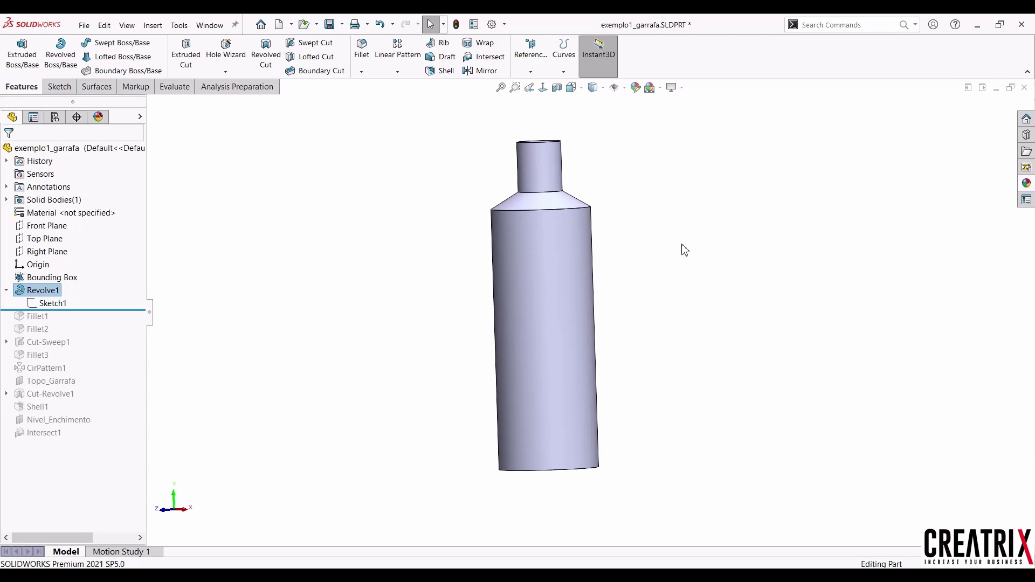
pyautogui.moveTo(682, 249); pyautogui.dragTo(696, 309, button='middle')
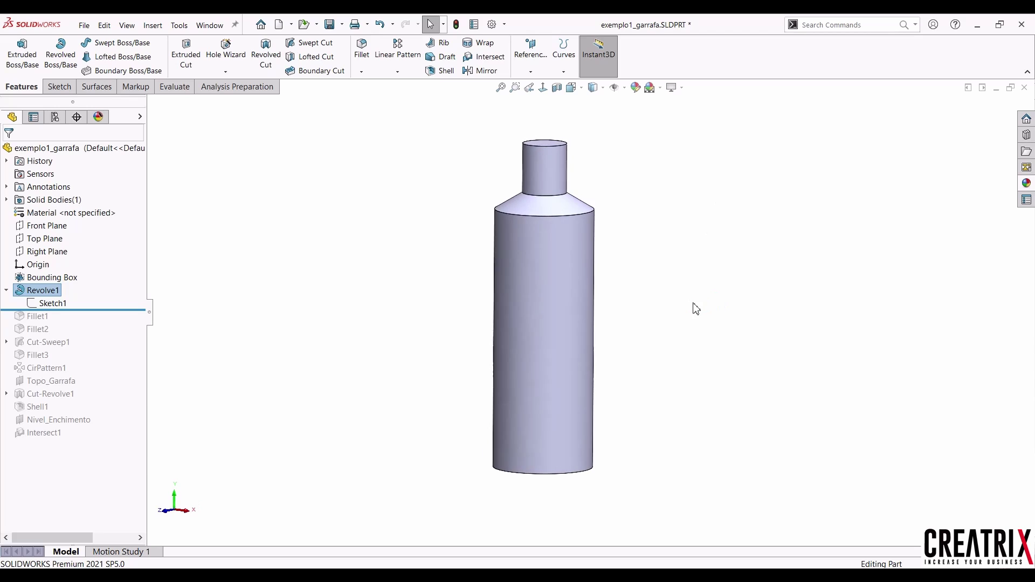
pyautogui.moveTo(709, 273); pyautogui.dragTo(731, 223, button='right')
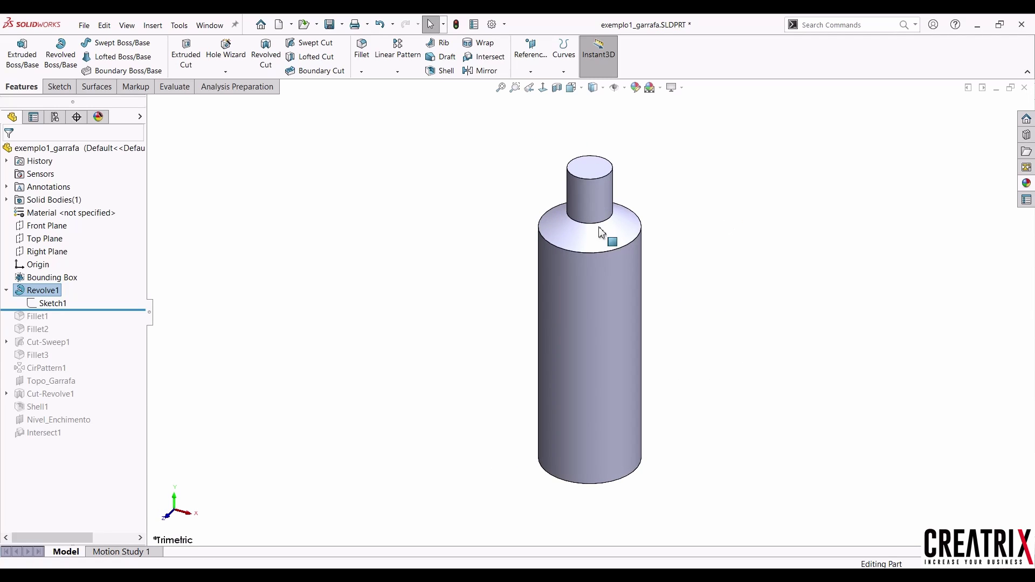
# Roll the history forward to include Fillet1 and review its edges, radius and profile options on the bottle's shoulder.
pyautogui.click(7, 290)
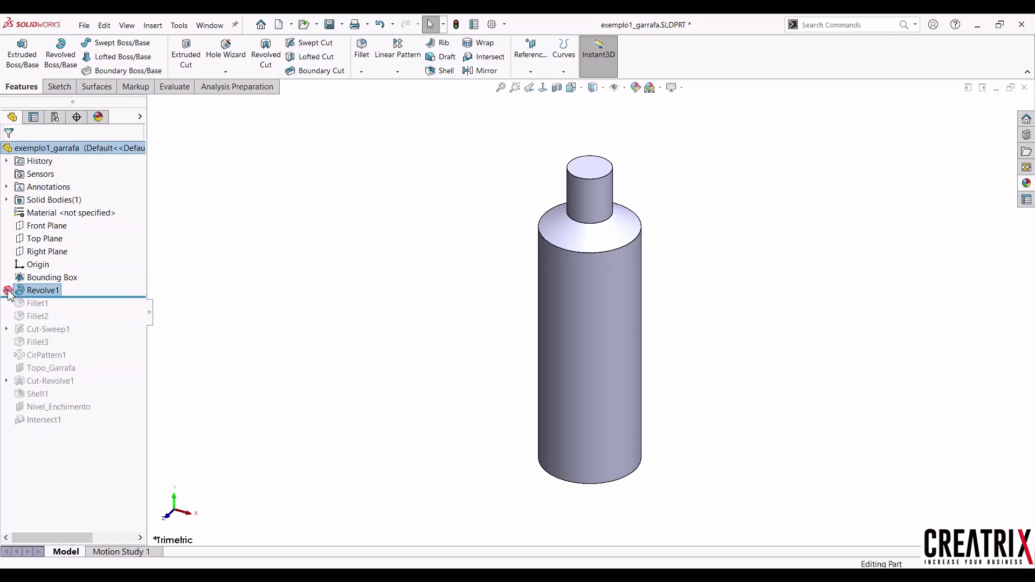
pyautogui.moveTo(86, 298); pyautogui.dragTo(86, 311)
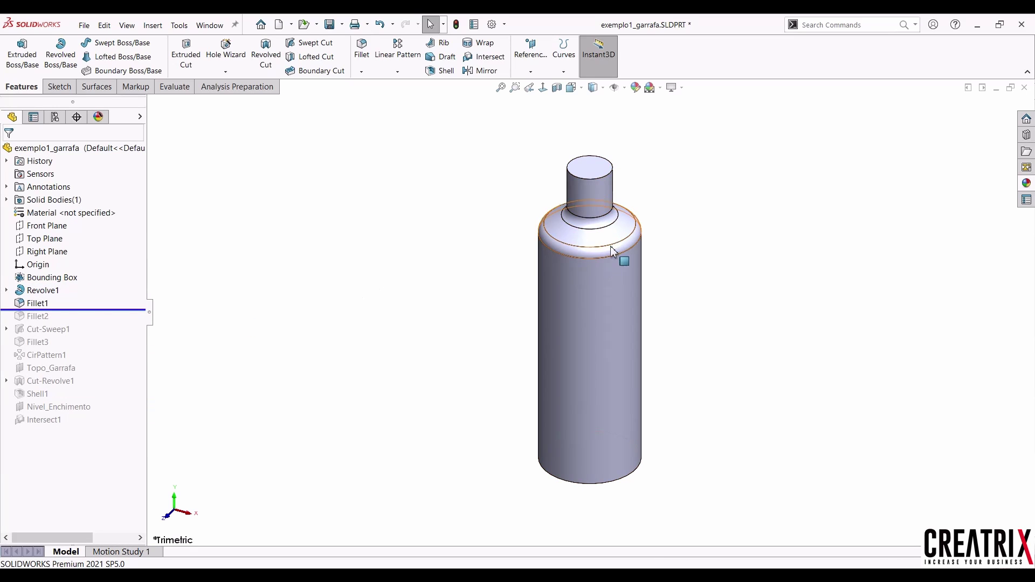
pyautogui.click(38, 303)
pyautogui.click(43, 269)
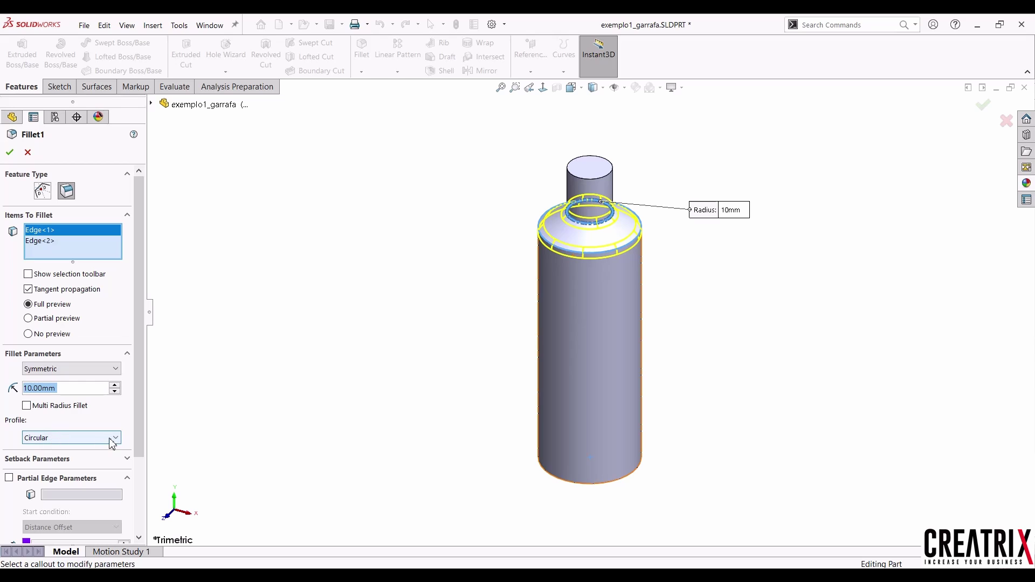
pyautogui.click(33, 438)
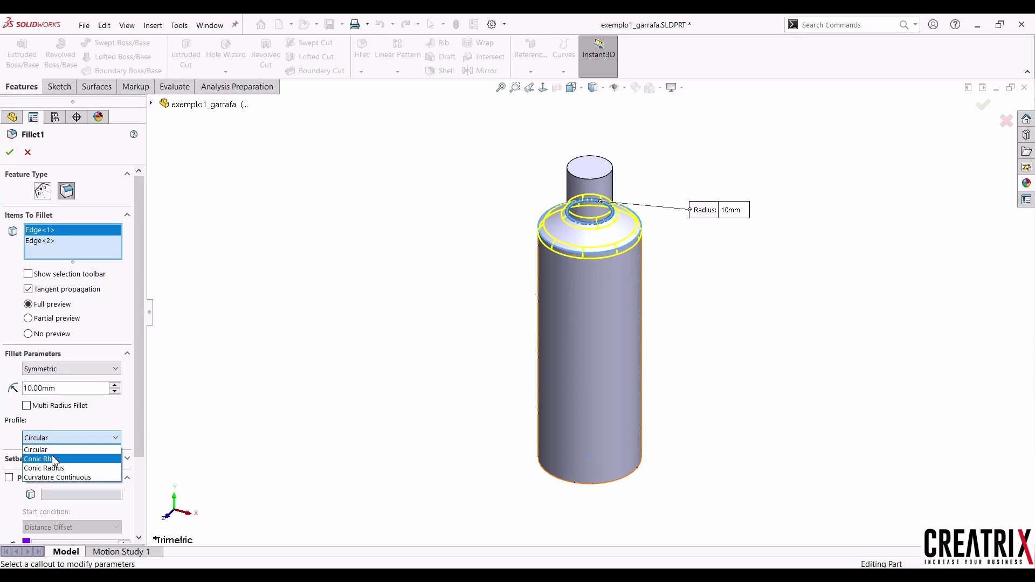
pyautogui.click(62, 438)
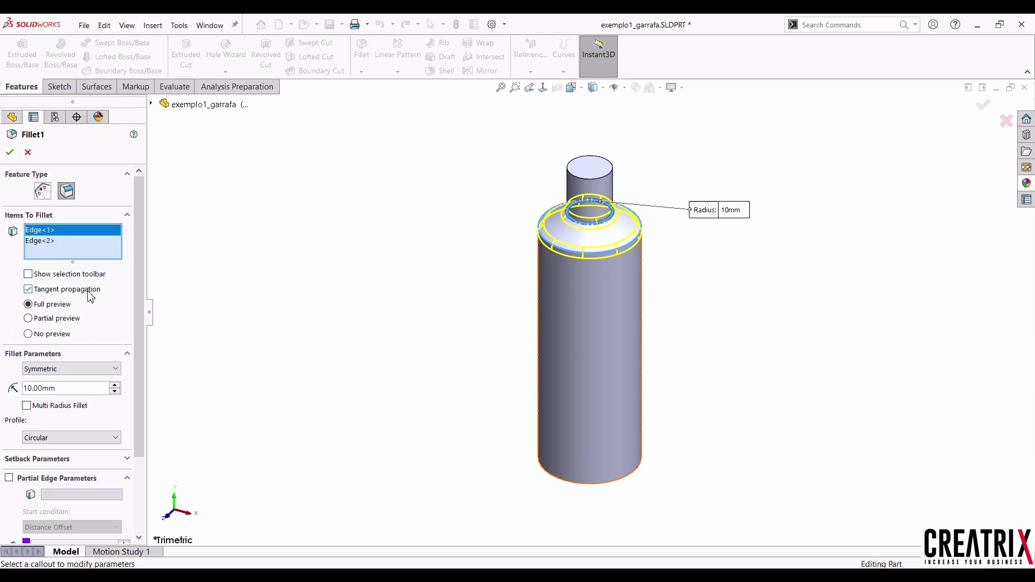
pyautogui.scroll(-3, 668, 245)
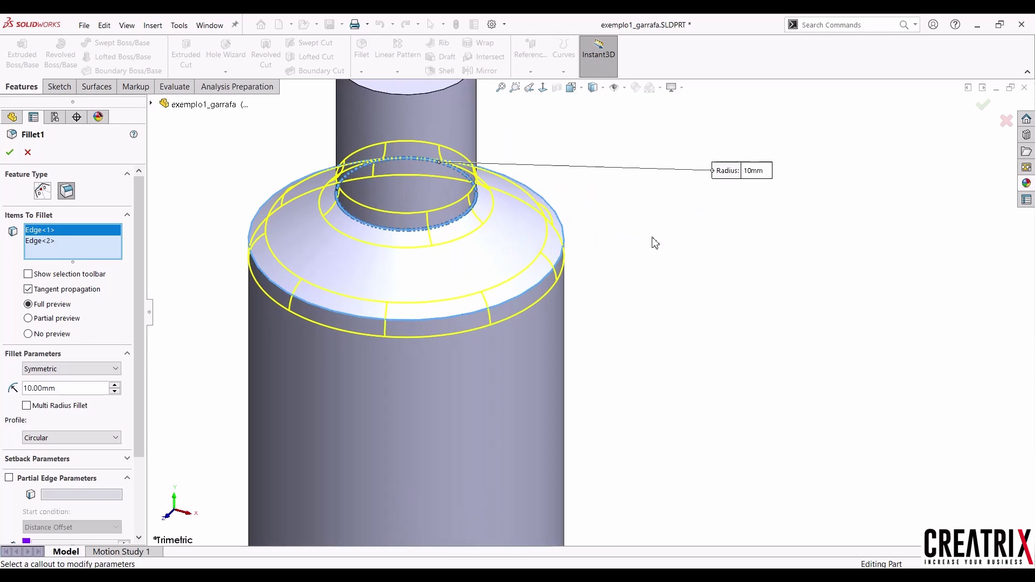
pyautogui.moveTo(654, 240)
pyautogui.mouseDown(button='middle')
pyautogui.moveTo(662, 199)
pyautogui.moveTo(724, 183)
pyautogui.moveTo(772, 178)
pyautogui.moveTo(799, 222)
pyautogui.moveTo(642, 231)
pyautogui.moveTo(617, 248)
pyautogui.moveTo(599, 291)
pyautogui.moveTo(663, 245)
pyautogui.mouseUp(button='middle')
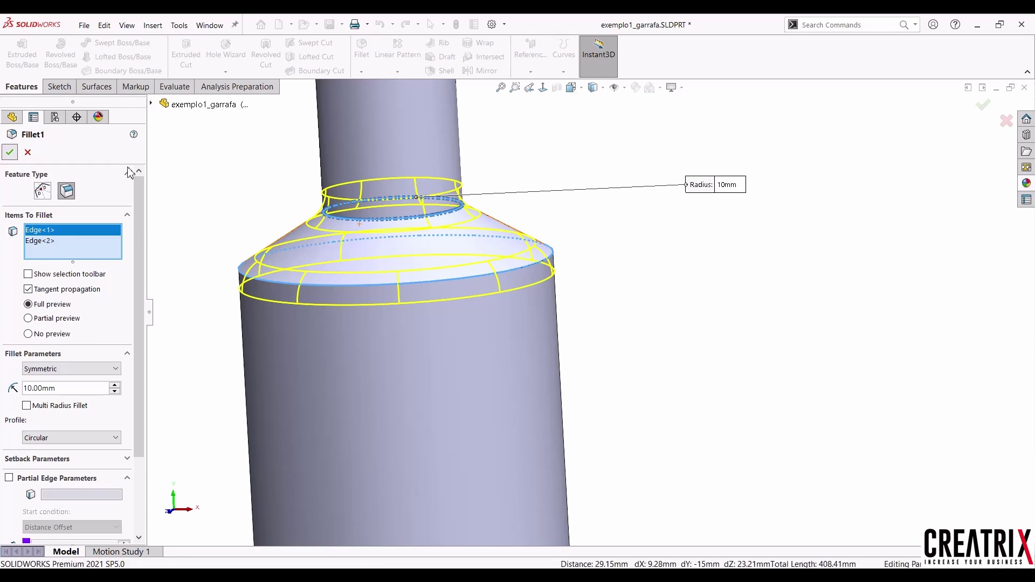
pyautogui.click(9, 153)
pyautogui.scroll(3, 617, 301)
pyautogui.scroll(2, 593, 305)
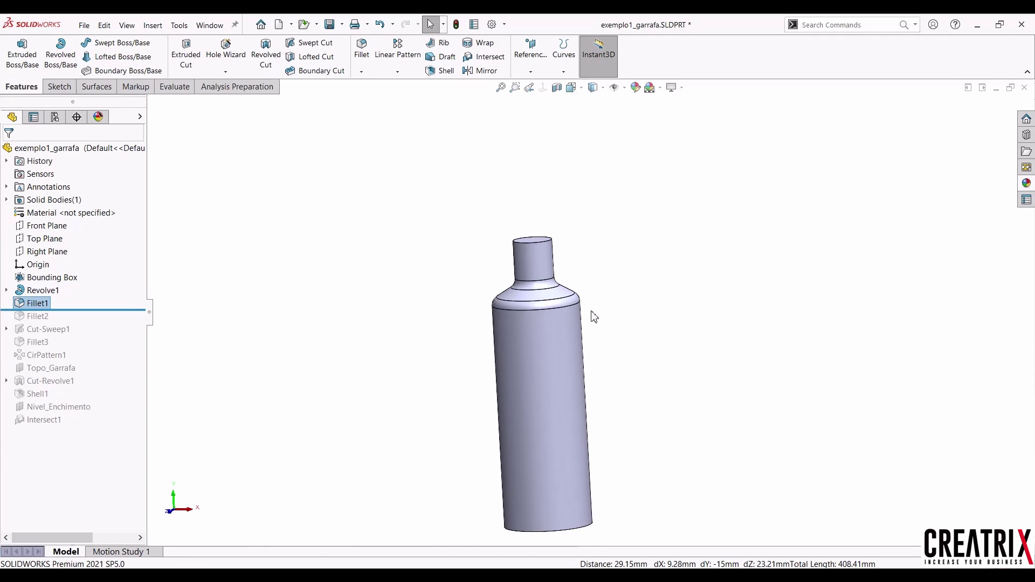
pyautogui.scroll(-2, 584, 347)
pyautogui.moveTo(566, 400); pyautogui.dragTo(803, 150, button='middle')
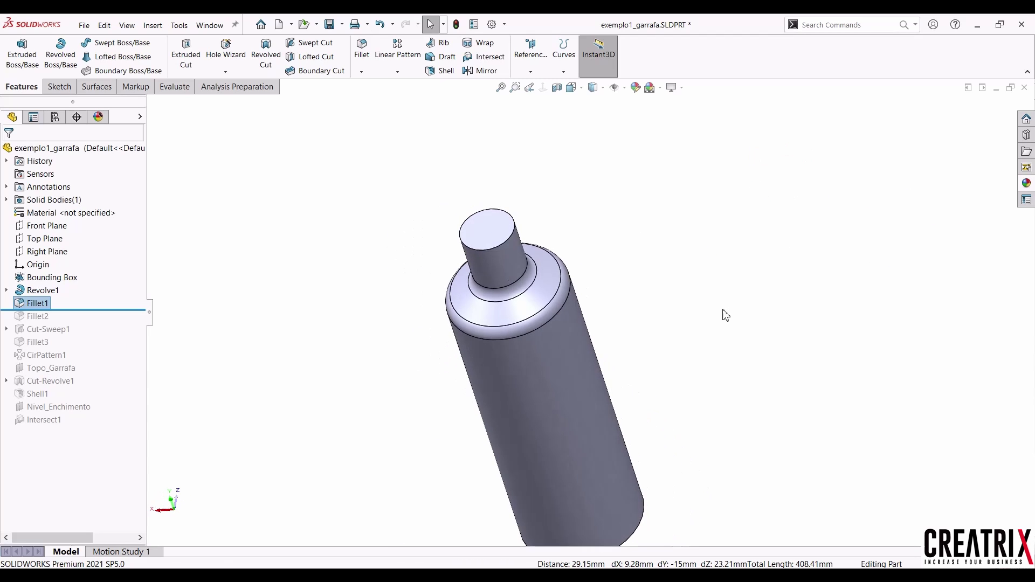
pyautogui.moveTo(722, 316); pyautogui.dragTo(746, 252, button='right')
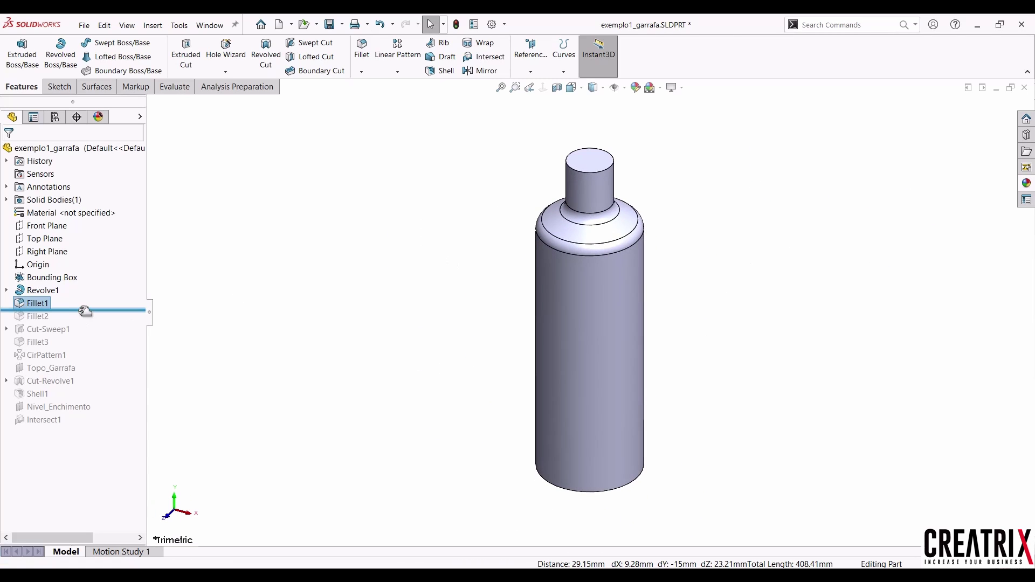
# Roll the history forward to include Fillet2 and inspect the rounded edge around the bottle's base.
pyautogui.moveTo(85, 311); pyautogui.dragTo(81, 324)
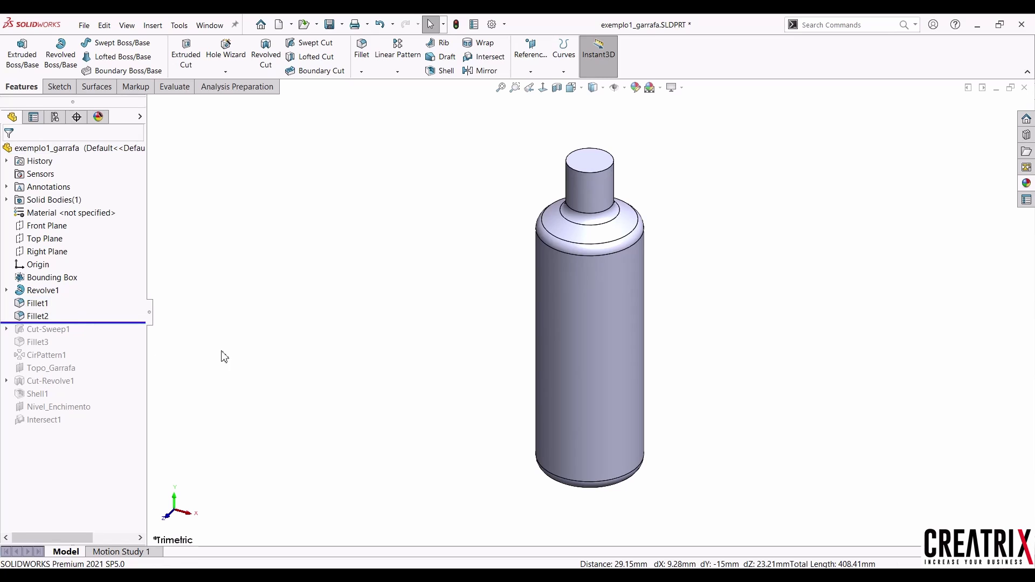
pyautogui.moveTo(596, 499); pyautogui.dragTo(581, 457, button='middle')
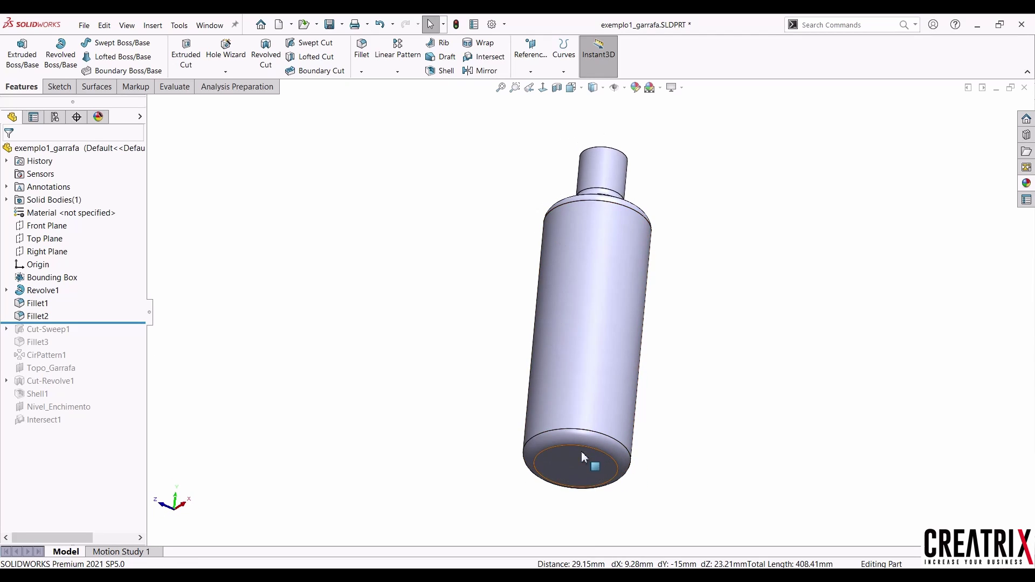
pyautogui.scroll(-4, 581, 454)
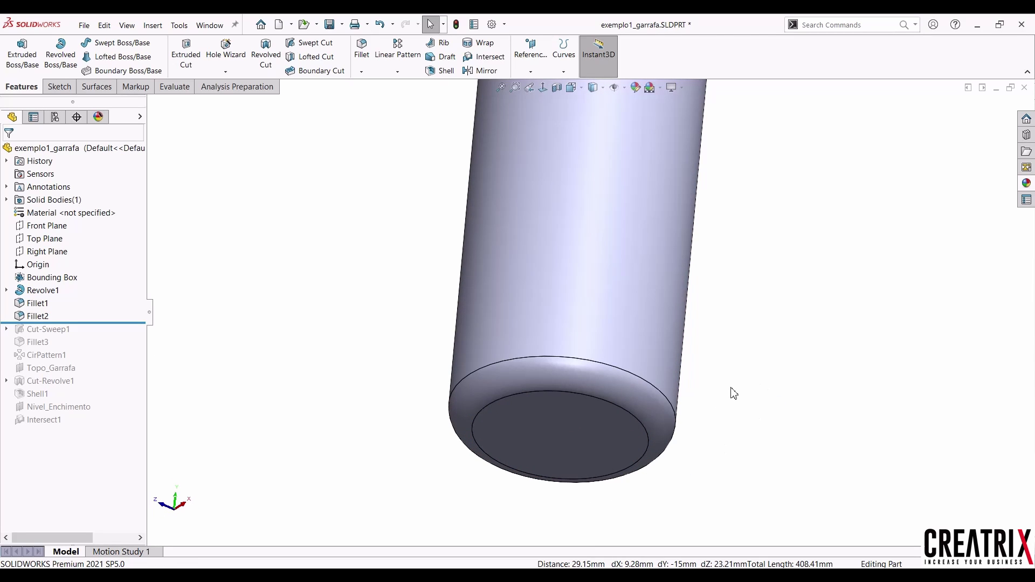
pyautogui.moveTo(750, 412); pyautogui.dragTo(804, 457, button='middle')
pyautogui.scroll(3, 775, 378)
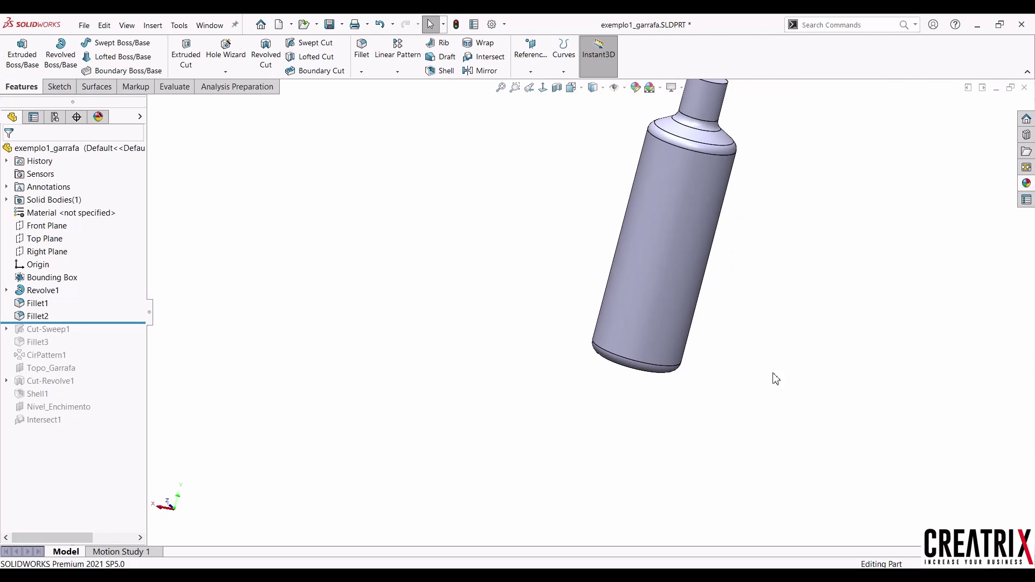
pyautogui.scroll(-2, 772, 369)
pyautogui.scroll(2, 727, 294)
pyautogui.moveTo(654, 464); pyautogui.dragTo(697, 356, button='right')
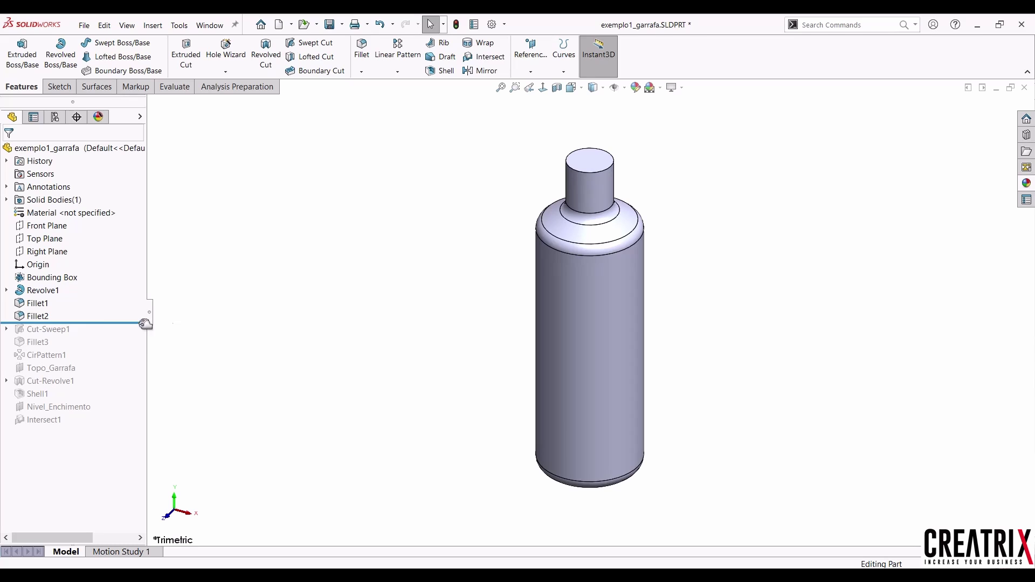
pyautogui.click(42, 318)
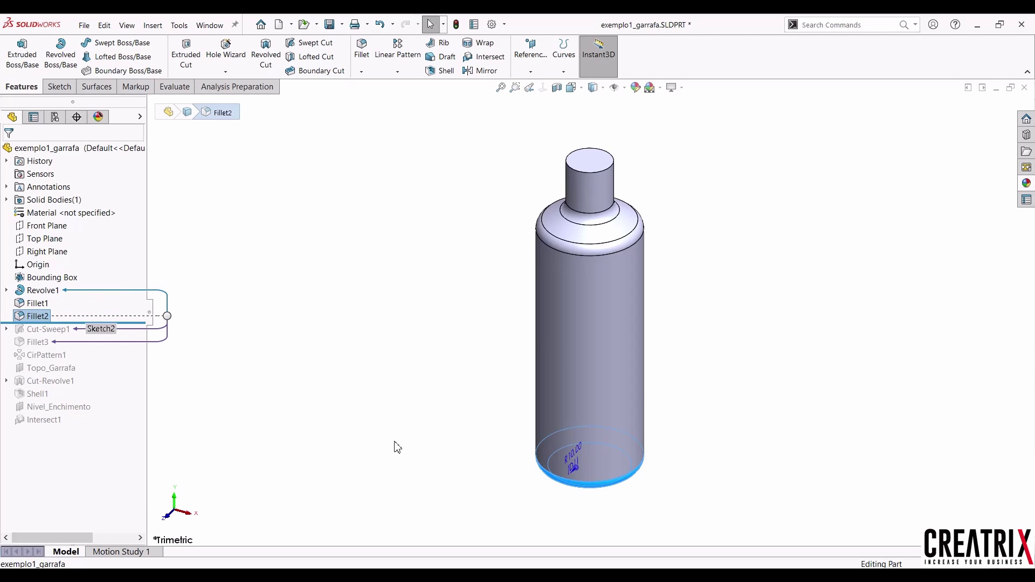
# Compare the Fillet1 shoulder rounding and the Fillet2 base rounding, examining the bottle from below.
pyautogui.moveTo(394, 446); pyautogui.dragTo(349, 221, button='middle')
pyautogui.scroll(-2, 572, 424)
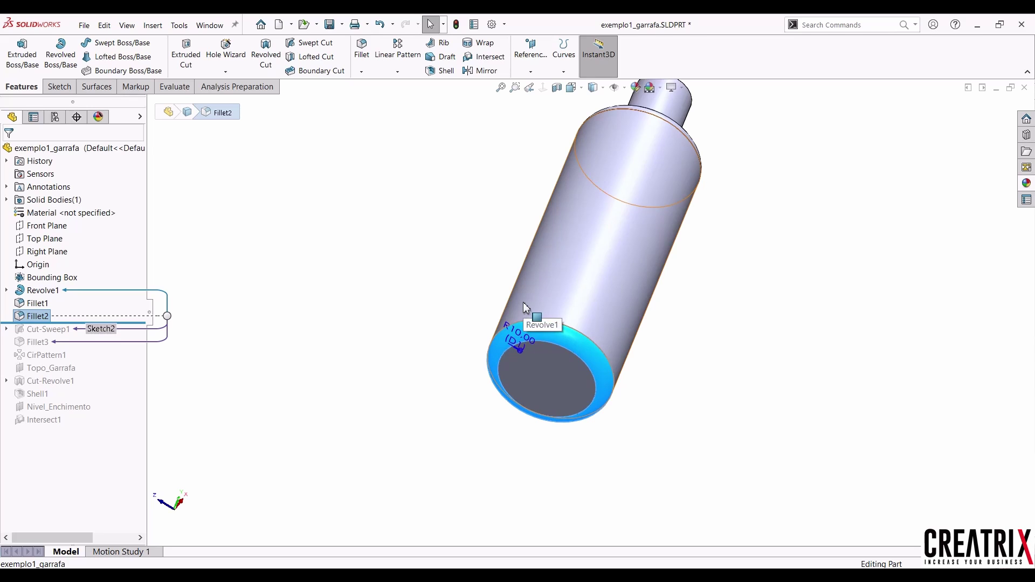
pyautogui.moveTo(426, 259)
pyautogui.mouseDown(button='middle')
pyautogui.moveTo(478, 319)
pyautogui.moveTo(425, 259)
pyautogui.mouseUp(button='middle')
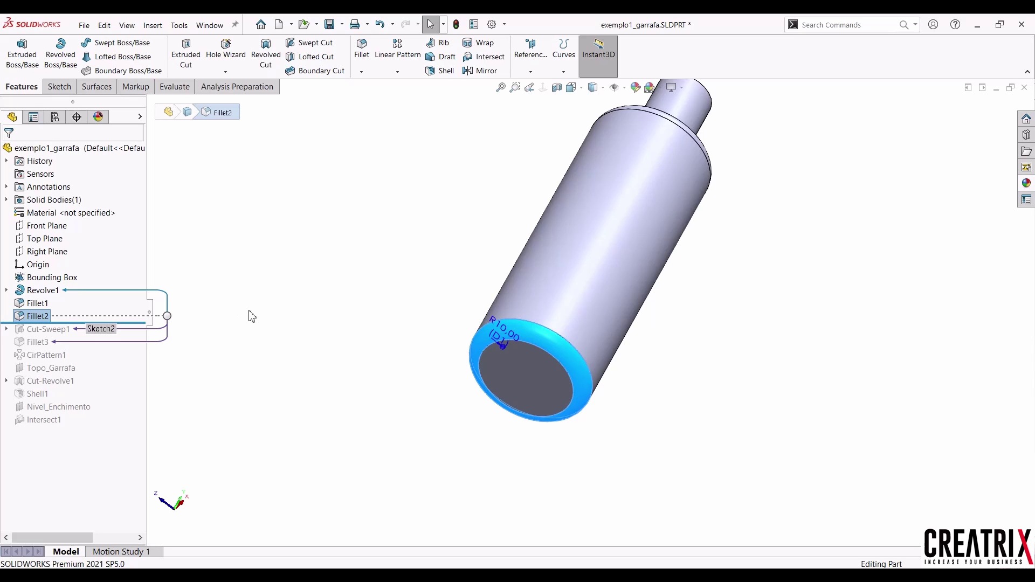
pyautogui.click(415, 387)
pyautogui.click(36, 317)
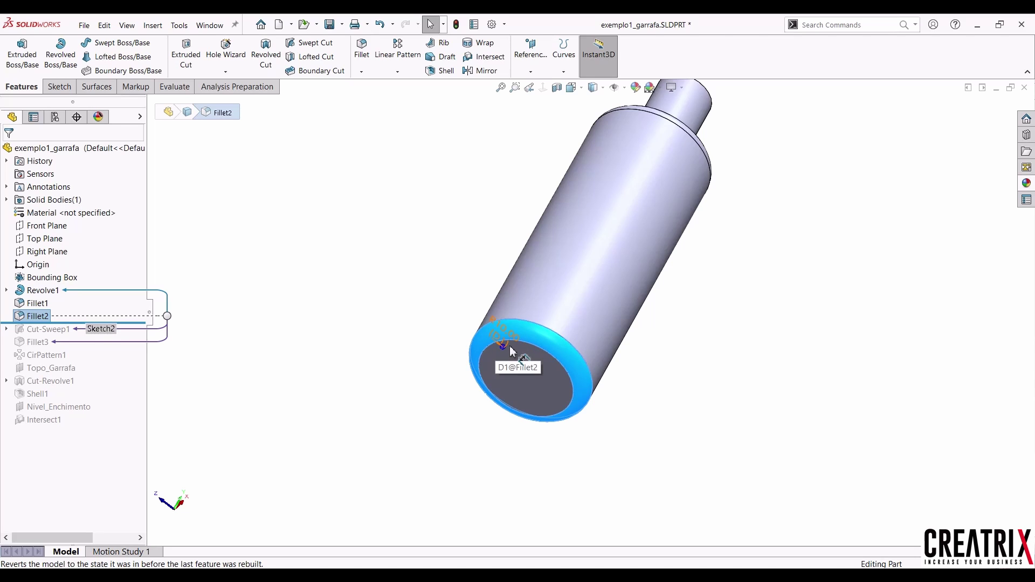
pyautogui.click(37, 303)
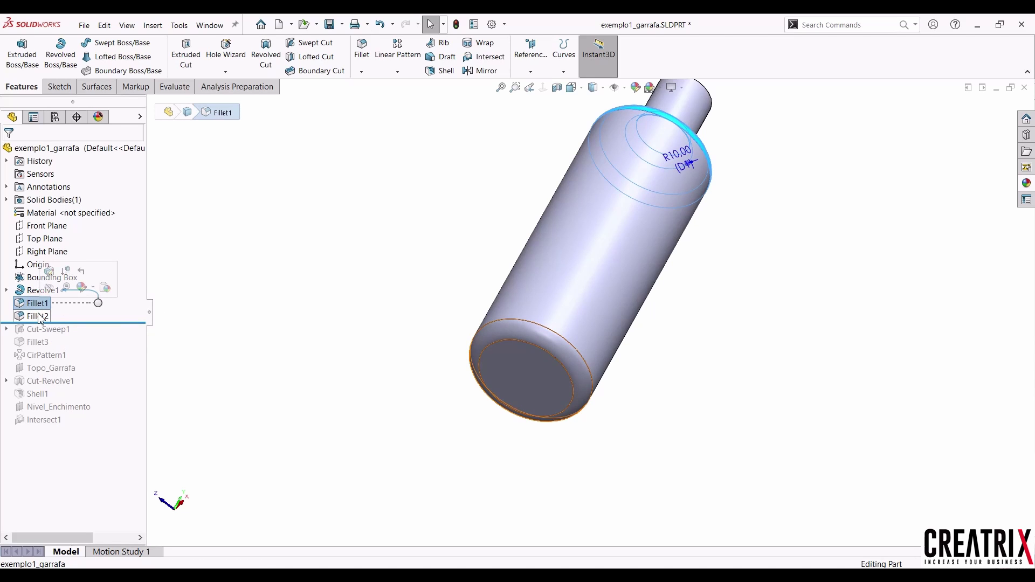
pyautogui.moveTo(495, 294); pyautogui.dragTo(400, 267, button='middle')
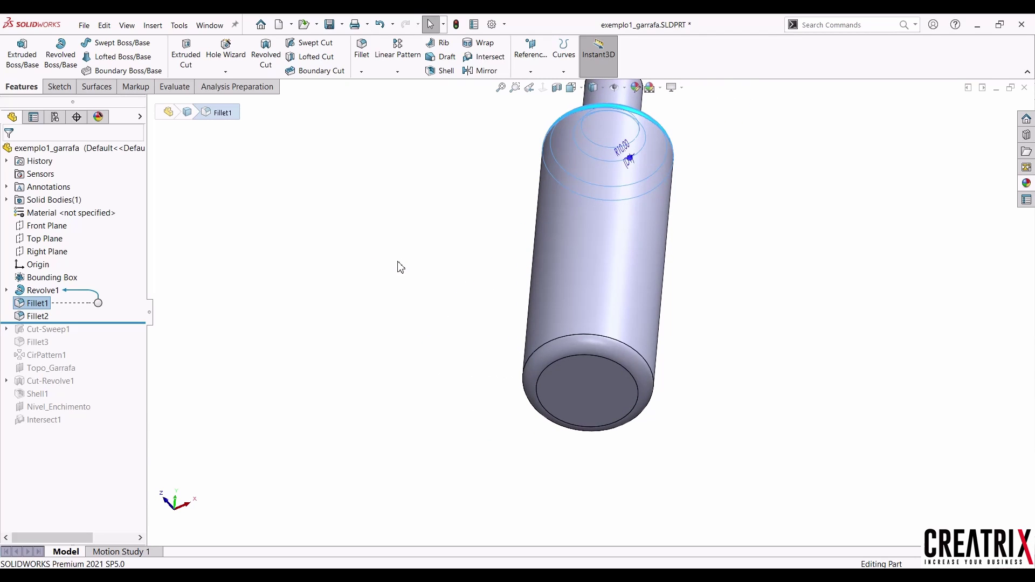
pyautogui.click(38, 317)
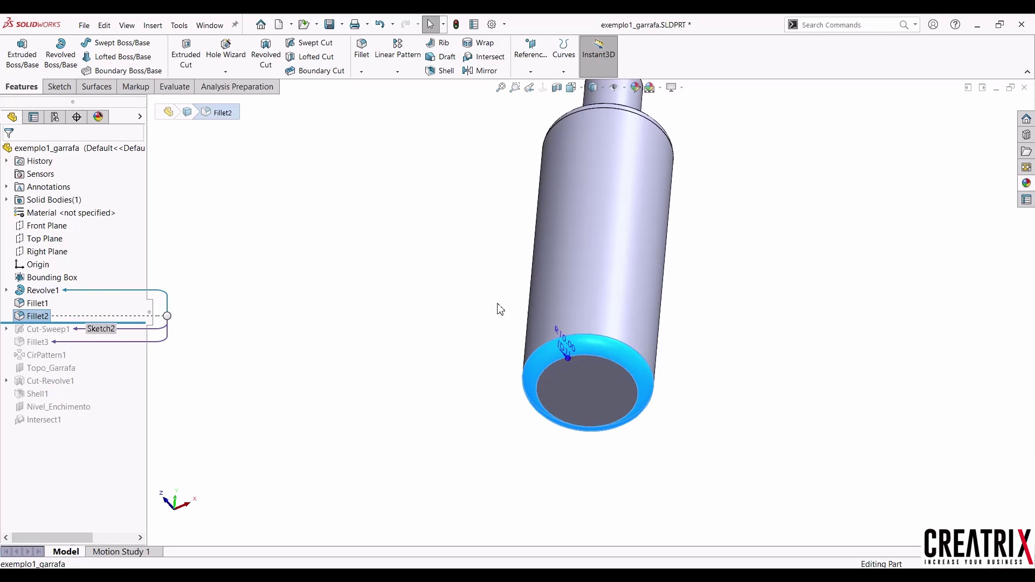
pyautogui.moveTo(496, 307); pyautogui.dragTo(429, 343, button='middle')
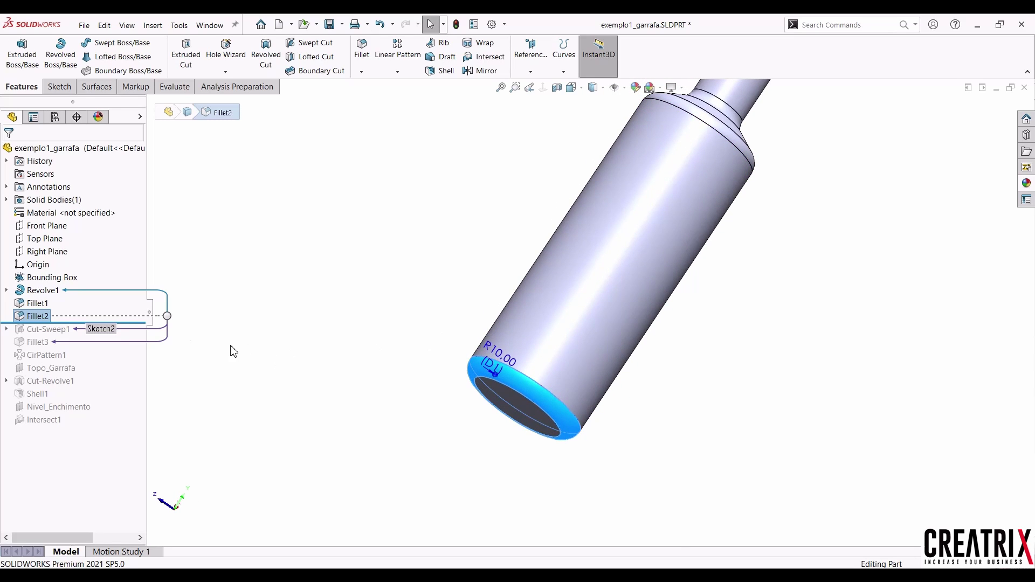
# Roll the history forward to include Cut-Sweep1 and examine the groove cut across the bottle's base edge.
pyautogui.moveTo(57, 324); pyautogui.dragTo(54, 336)
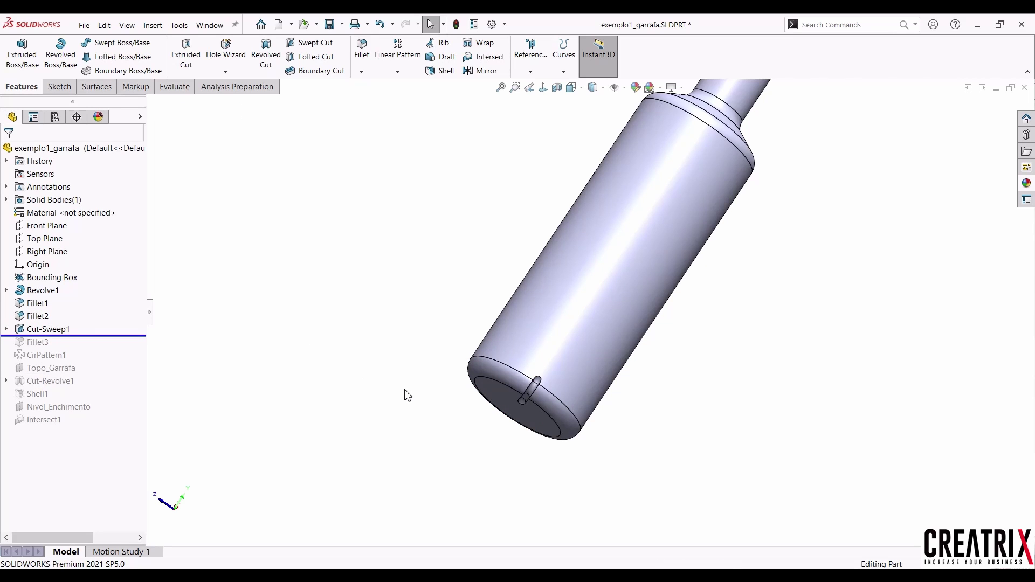
pyautogui.scroll(-5, 584, 386)
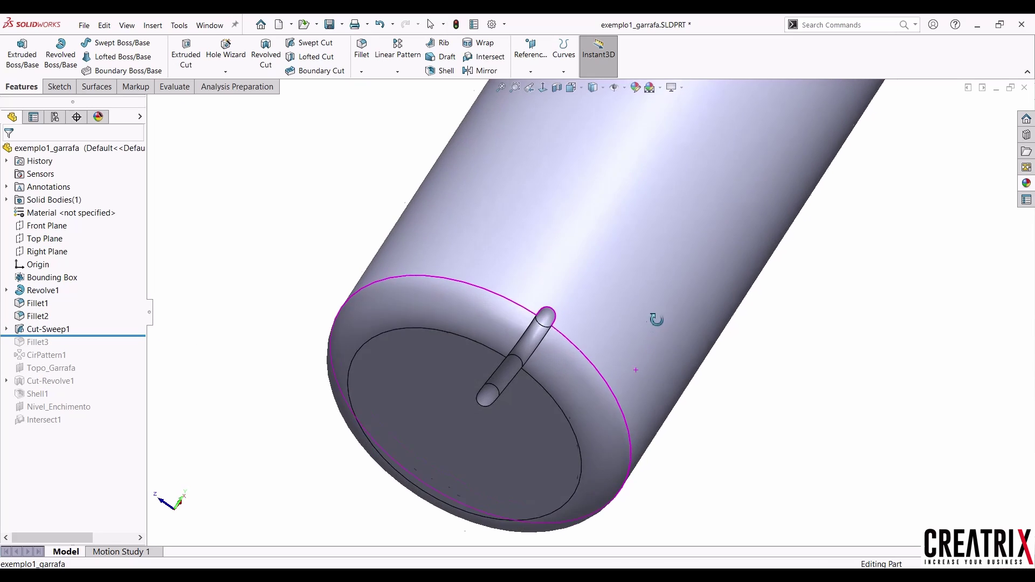
pyautogui.moveTo(647, 334); pyautogui.dragTo(620, 280, button='middle')
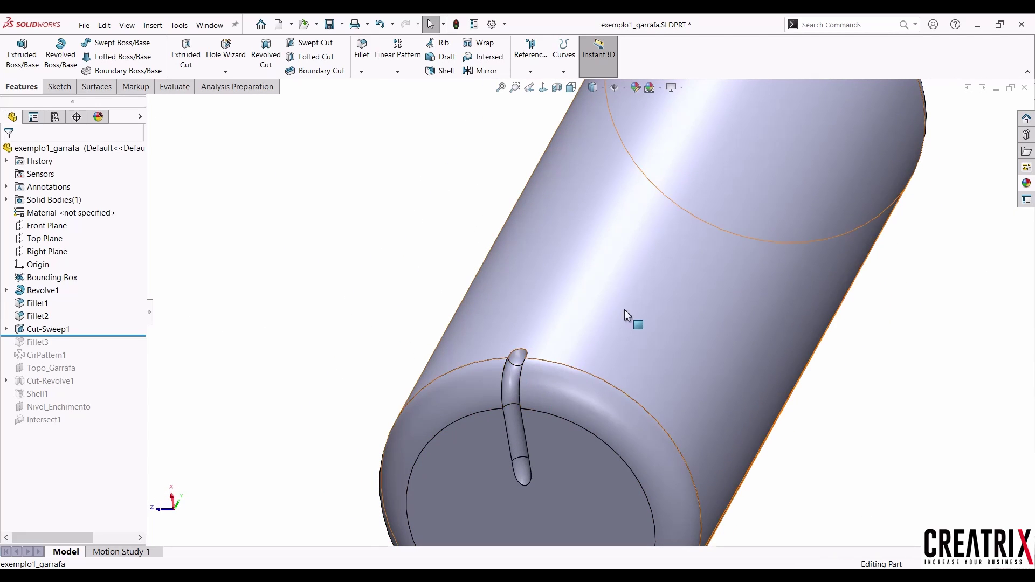
pyautogui.moveTo(597, 335); pyautogui.dragTo(621, 277, button='middle')
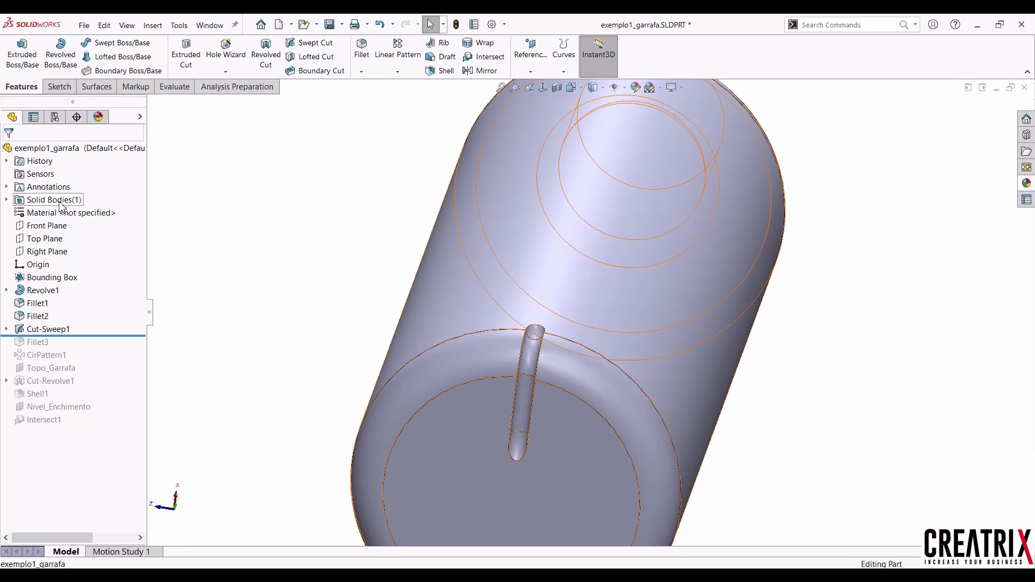
pyautogui.scroll(5, 613, 305)
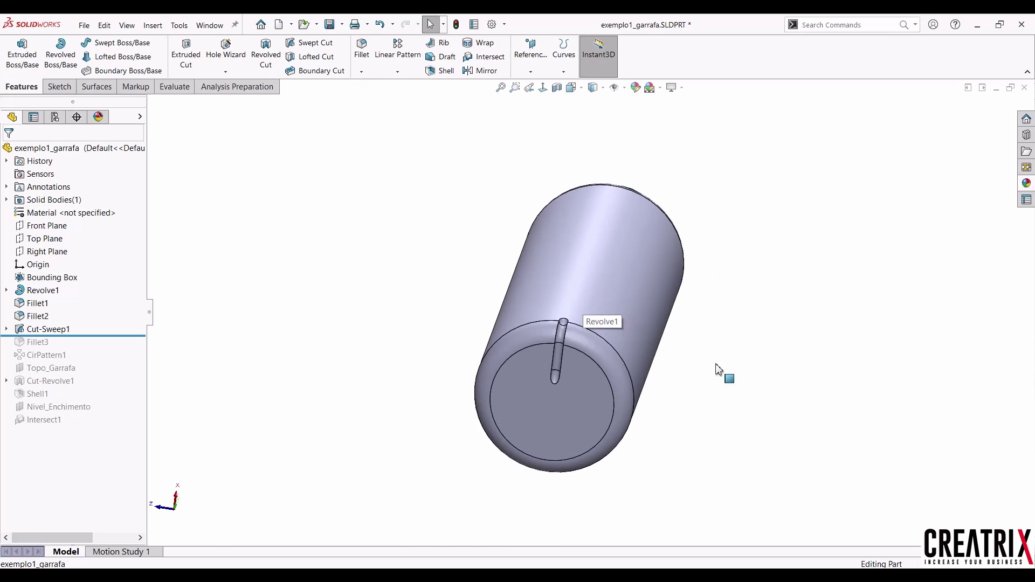
pyautogui.moveTo(757, 343); pyautogui.dragTo(688, 344, button='middle')
pyautogui.moveTo(706, 399); pyautogui.dragTo(705, 370, button='middle')
pyautogui.scroll(-5, 629, 462)
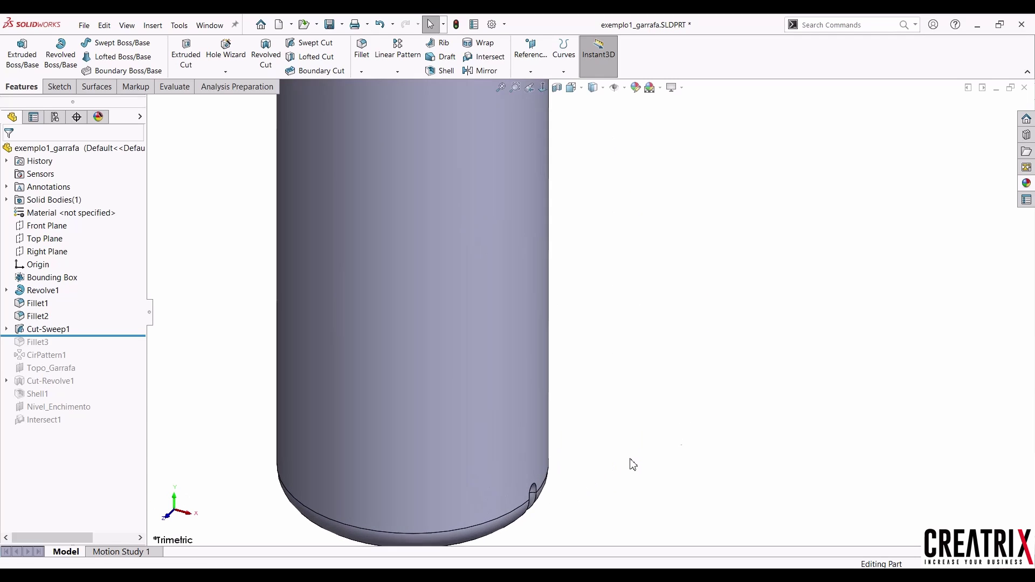
pyautogui.moveTo(628, 462); pyautogui.dragTo(575, 397, button='middle')
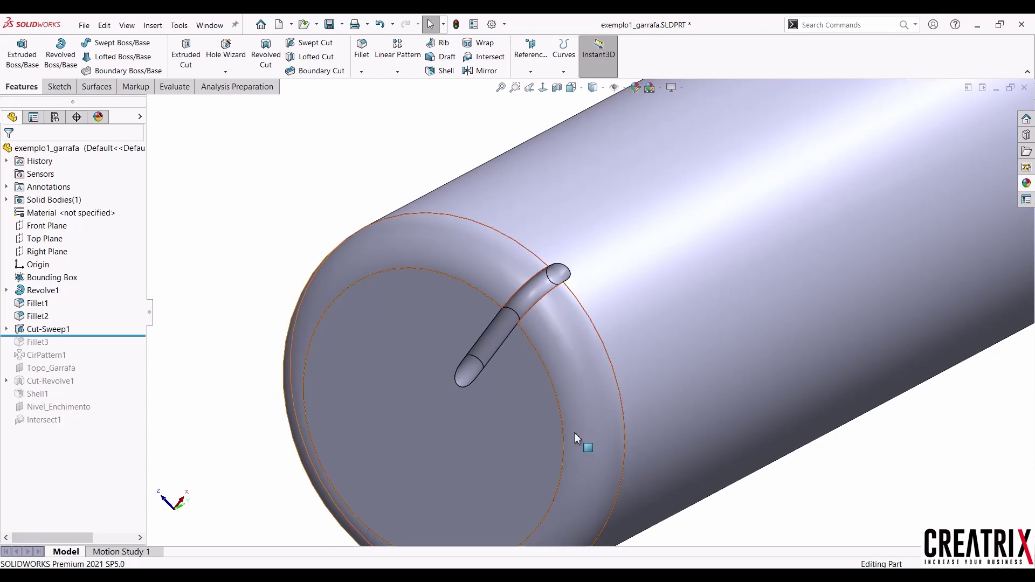
# Review the Cut-Sweep1 groove and its Sketch2 path in sketch editing, and exit the sketch.
pyautogui.click(52, 331)
pyautogui.click(7, 329)
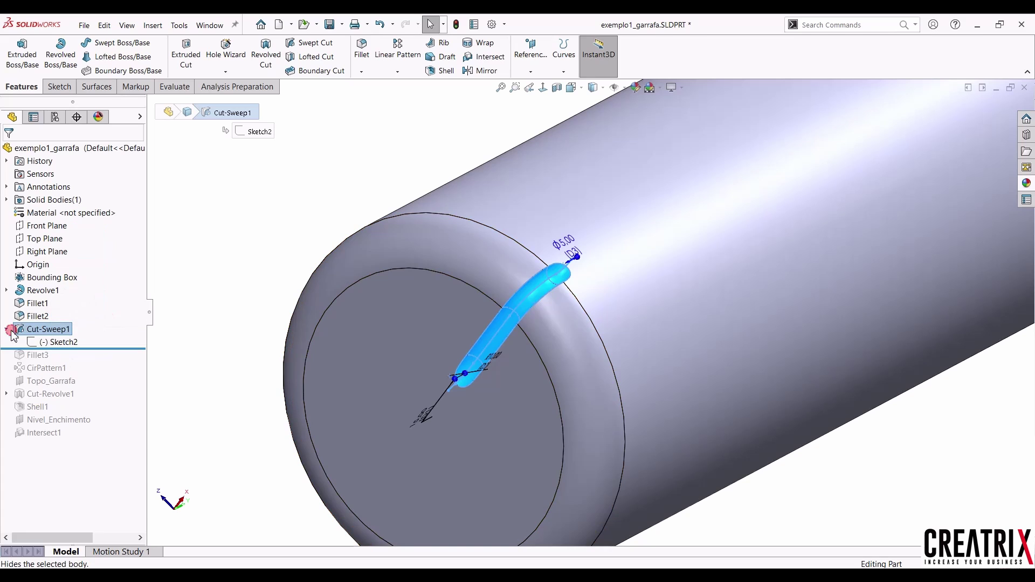
pyautogui.click(59, 341)
pyautogui.click(52, 310)
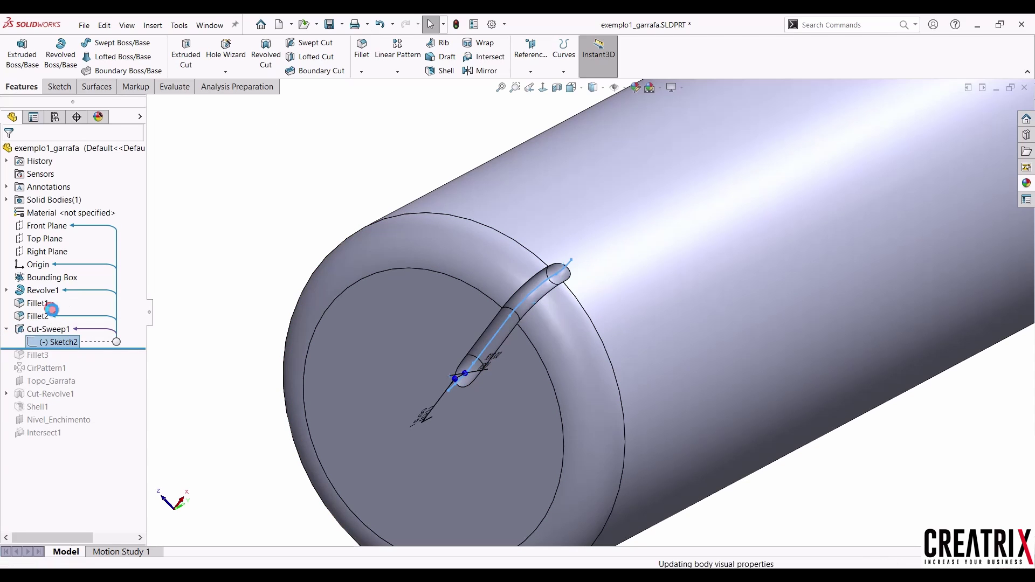
pyautogui.scroll(-3, 549, 456)
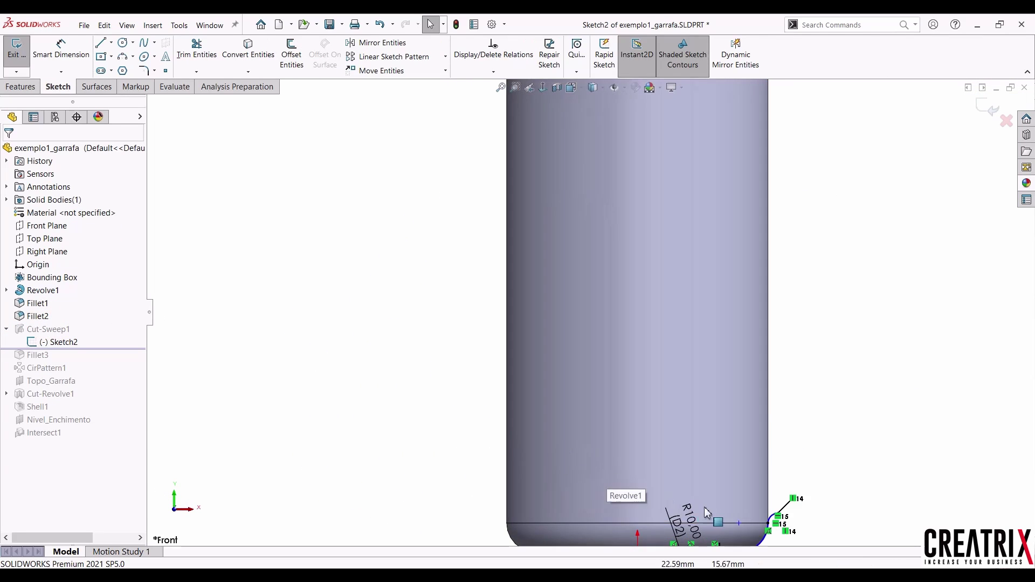
pyautogui.scroll(2, 707, 512)
pyautogui.scroll(-6, 582, 356)
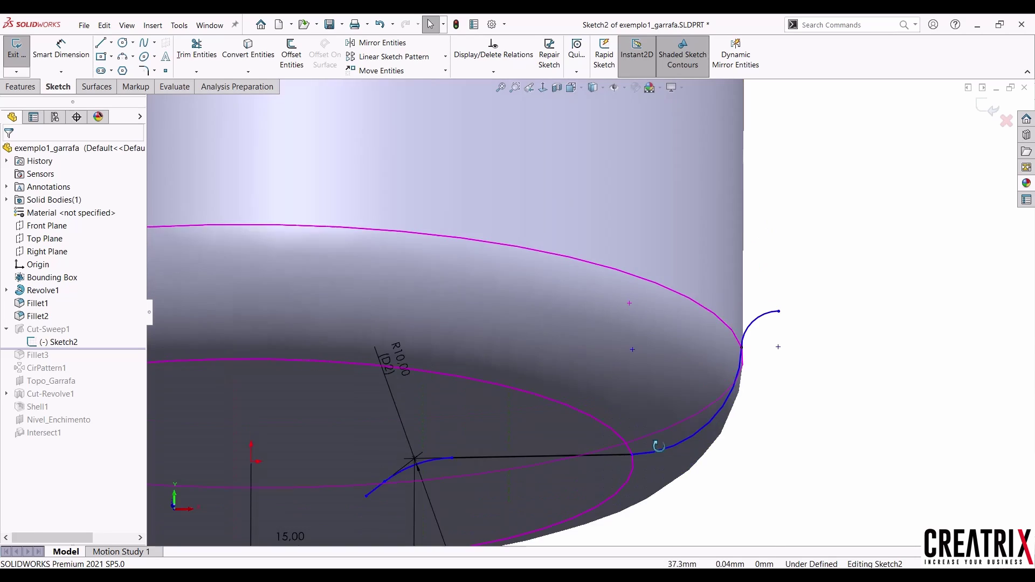
pyautogui.moveTo(451, 300); pyautogui.dragTo(453, 377, button='middle')
pyautogui.click(992, 107)
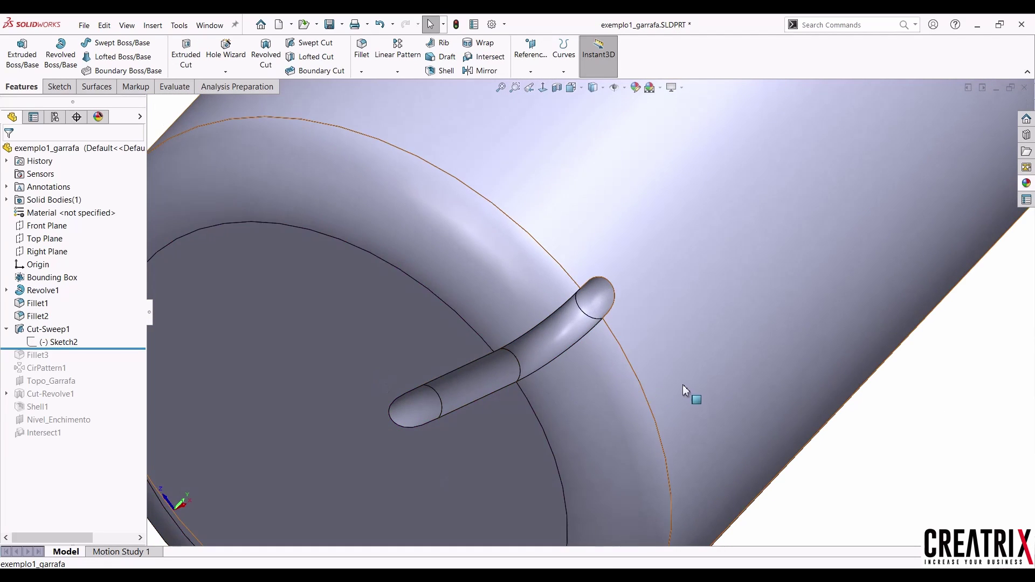
# Open Sketch2 for editing again and reposition the inner arc's radius dimension D2.
pyautogui.moveTo(683, 384); pyautogui.dragTo(202, 299, button='middle')
pyautogui.click(59, 342)
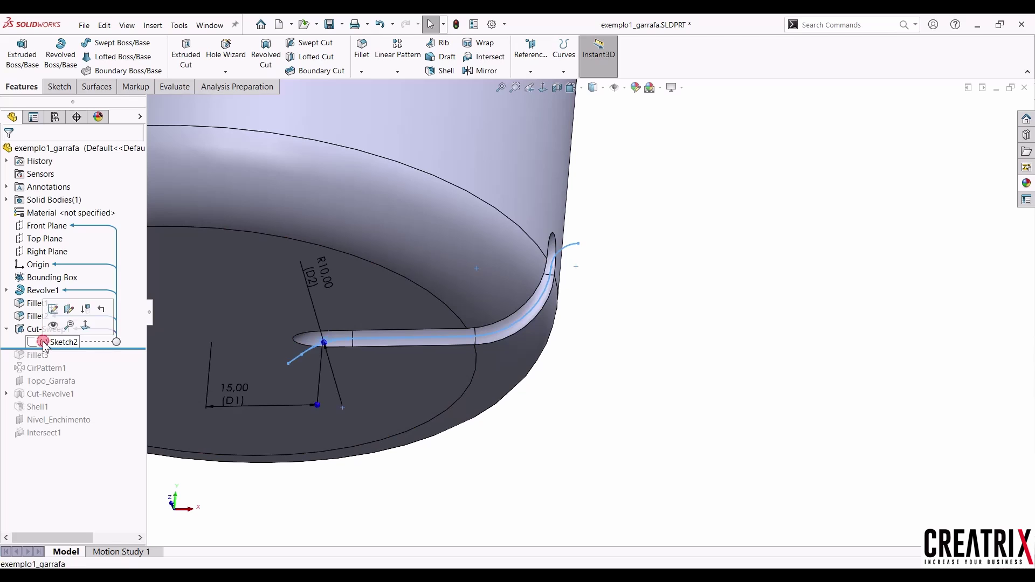
pyautogui.click(55, 308)
pyautogui.scroll(-3, 607, 492)
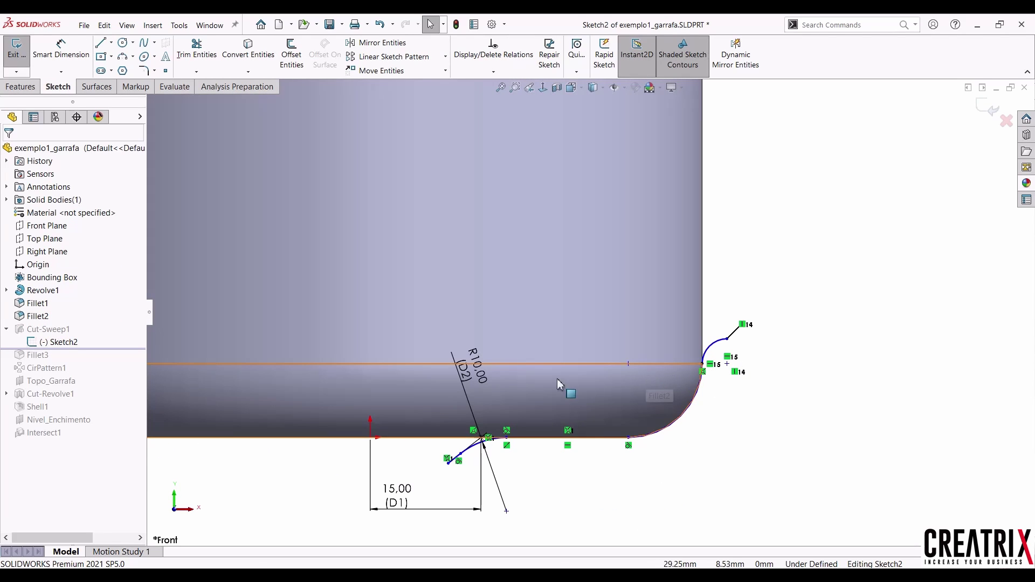
pyautogui.moveTo(464, 370); pyautogui.dragTo(483, 355)
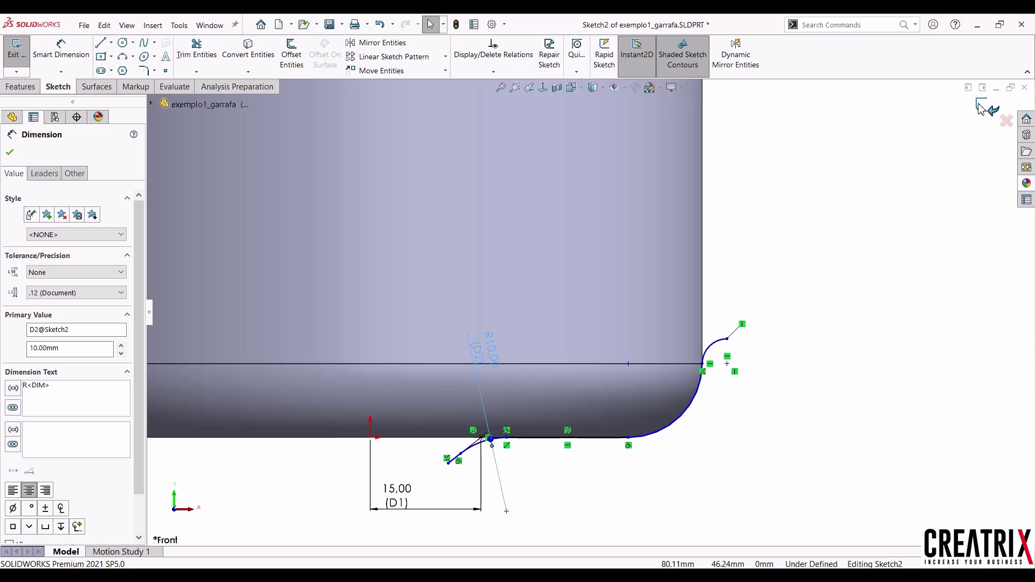
# Dimension the radius of the path arc that follows the bottle's rounded base corner, accepting 10 mm.
pyautogui.scroll(-3, 790, 453)
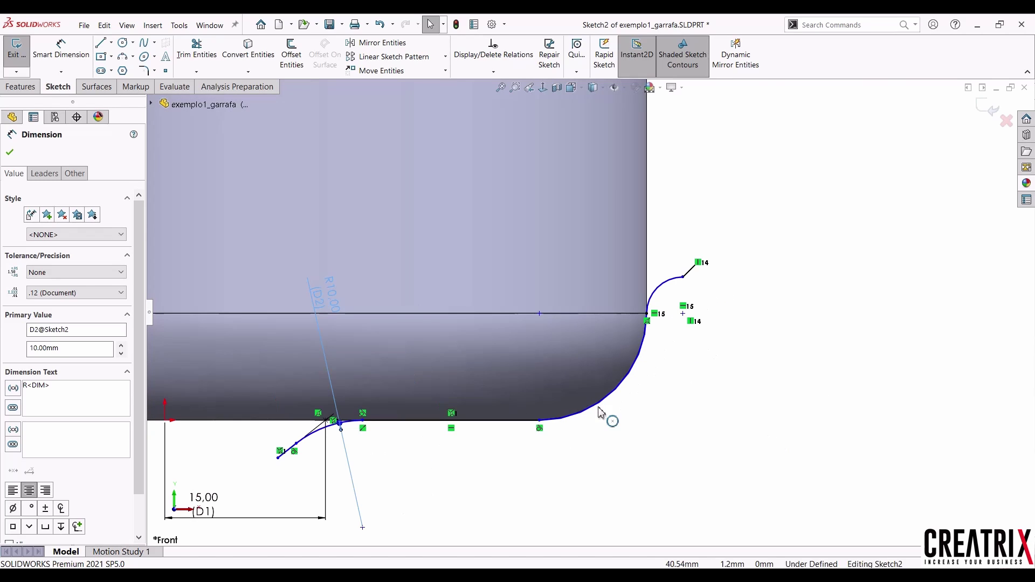
pyautogui.moveTo(666, 460); pyautogui.dragTo(696, 372, button='right')
pyautogui.click(628, 384)
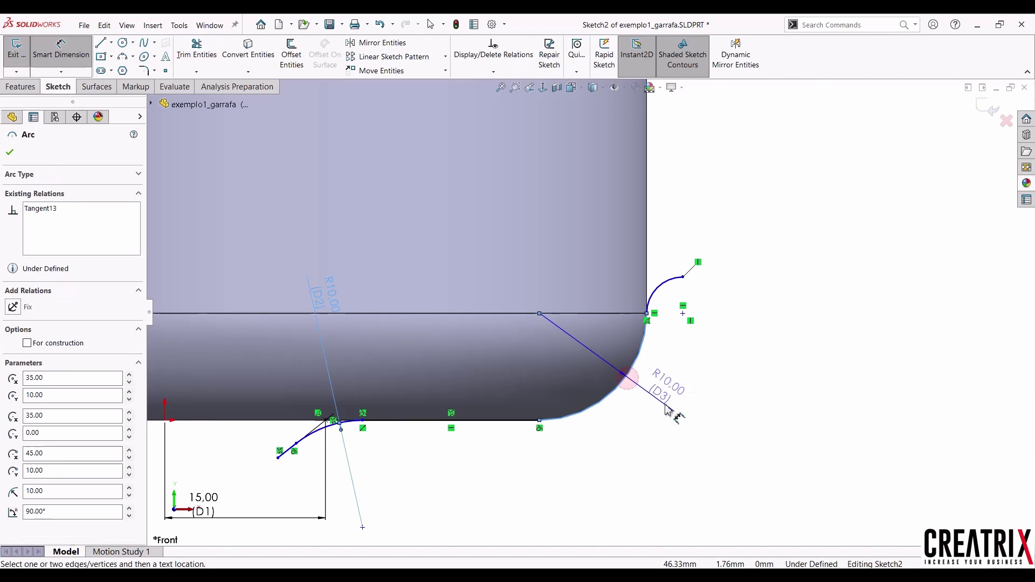
pyautogui.click(688, 415)
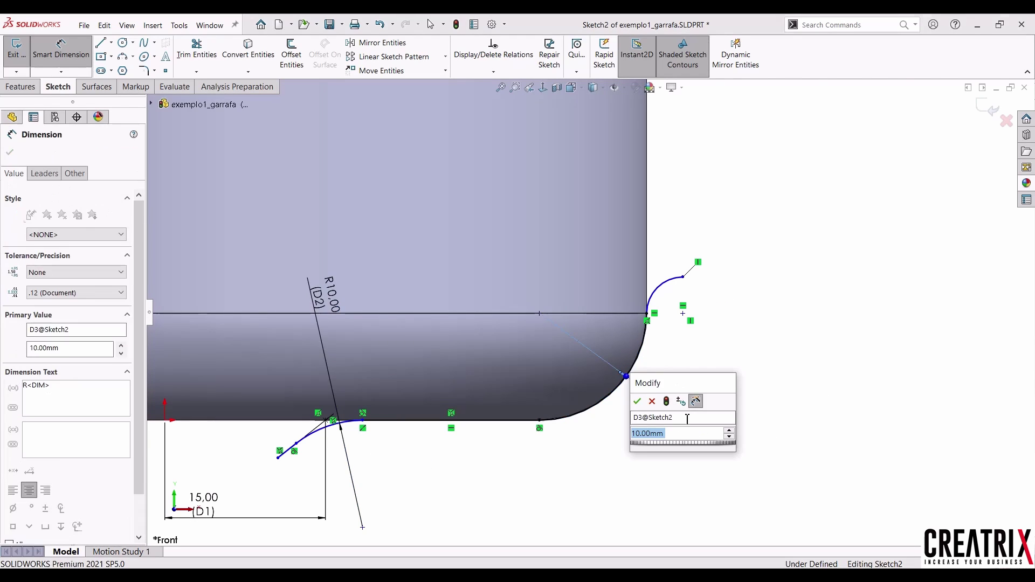
pyautogui.click(637, 401)
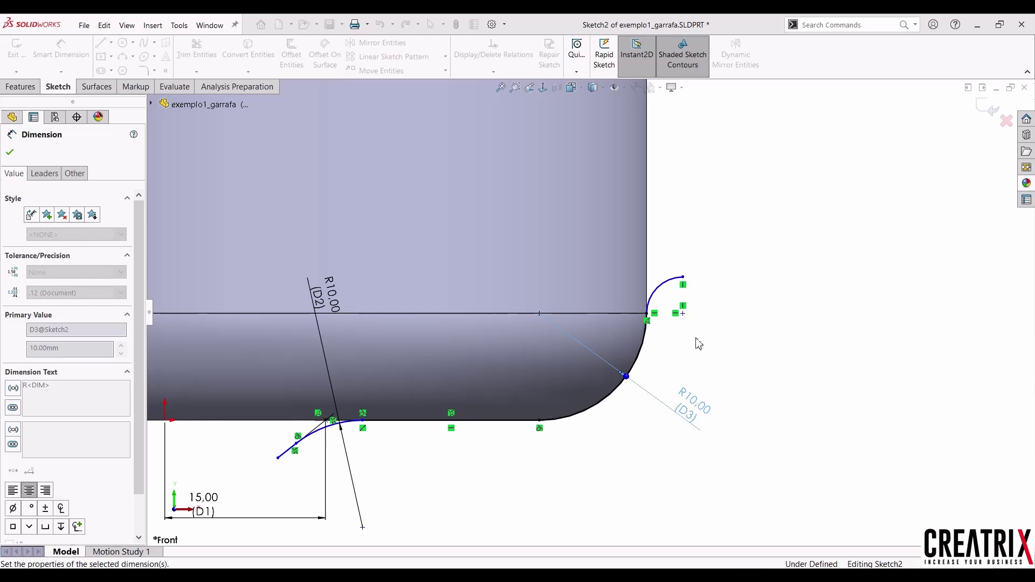
# Dimension the radius of the small path arc outside the bottle wall.
pyautogui.click(664, 289)
pyautogui.click(673, 237)
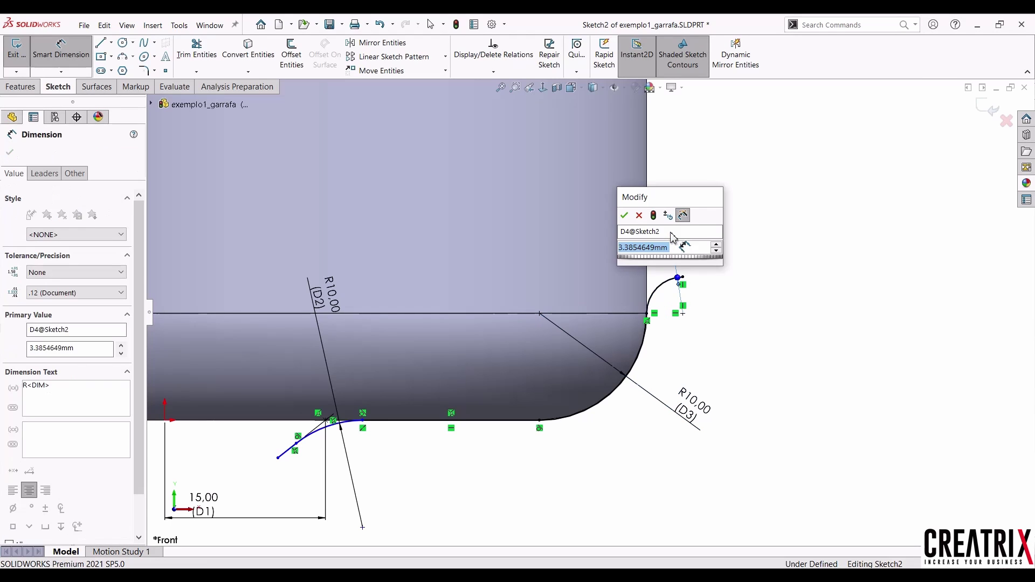
pyautogui.write('4')
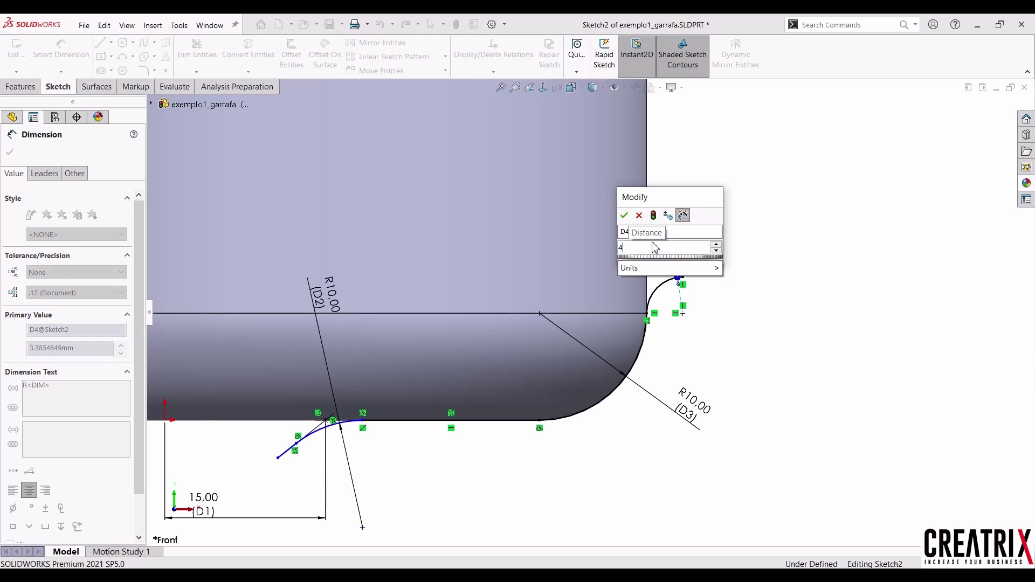
pyautogui.press('Escape')
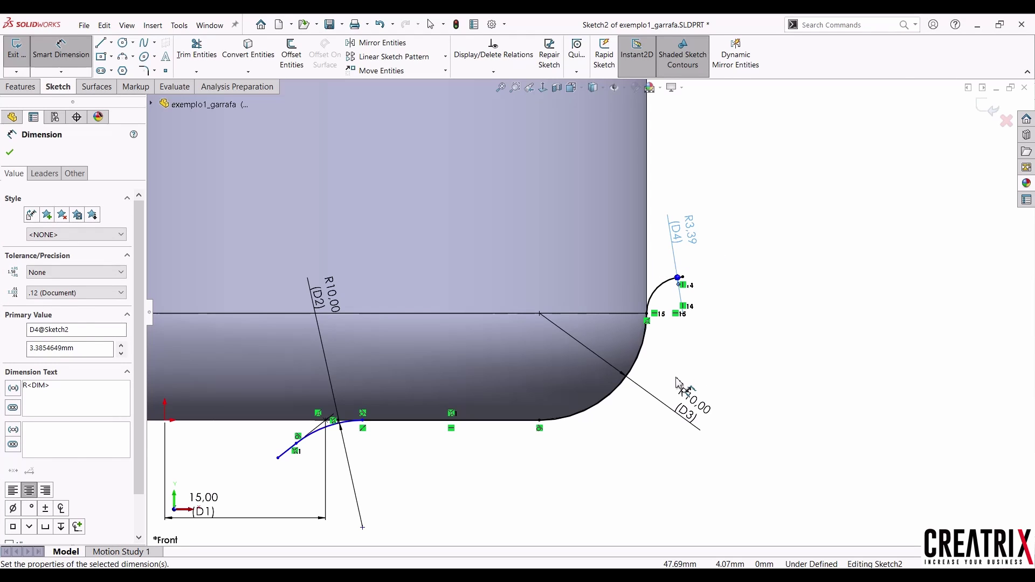
# Add a second radius dimension to the inner arc under the base as a driven dimension.
pyautogui.click(313, 432)
pyautogui.click(288, 387)
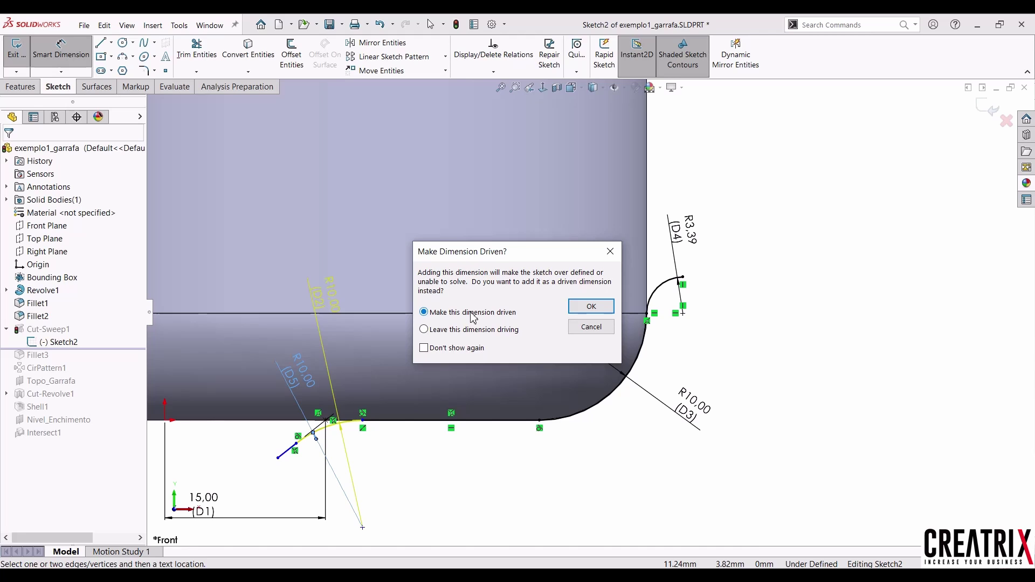
pyautogui.click(591, 306)
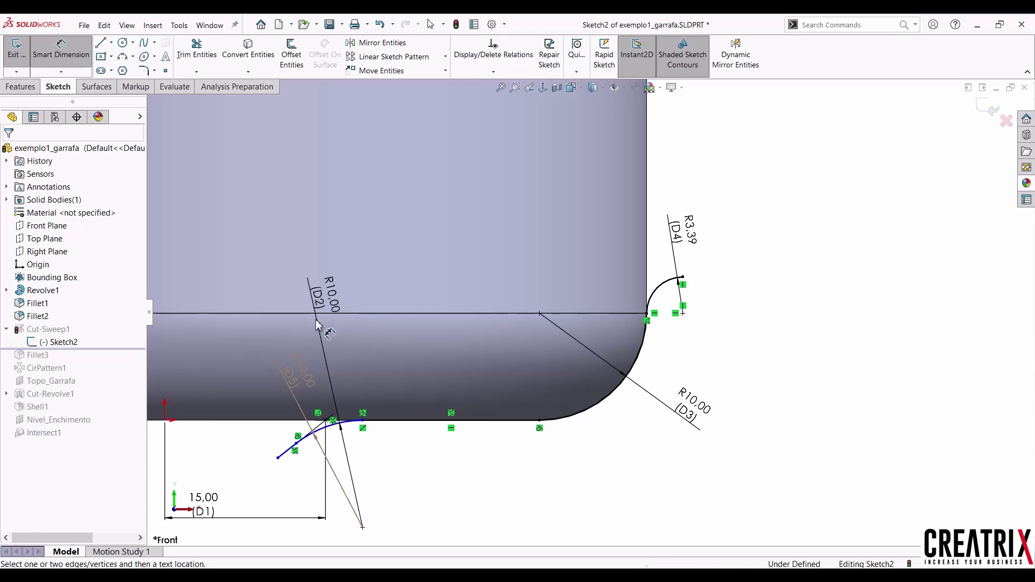
pyautogui.press('Escape')
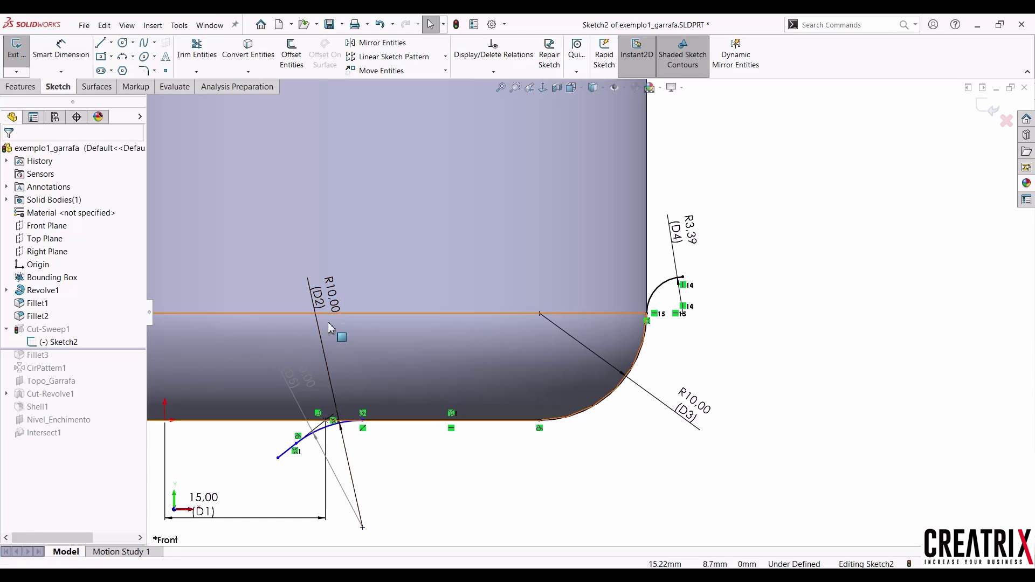
# Set the inner arc's driving radius dimension D2 to 11 mm.
pyautogui.doubleClick(330, 302)
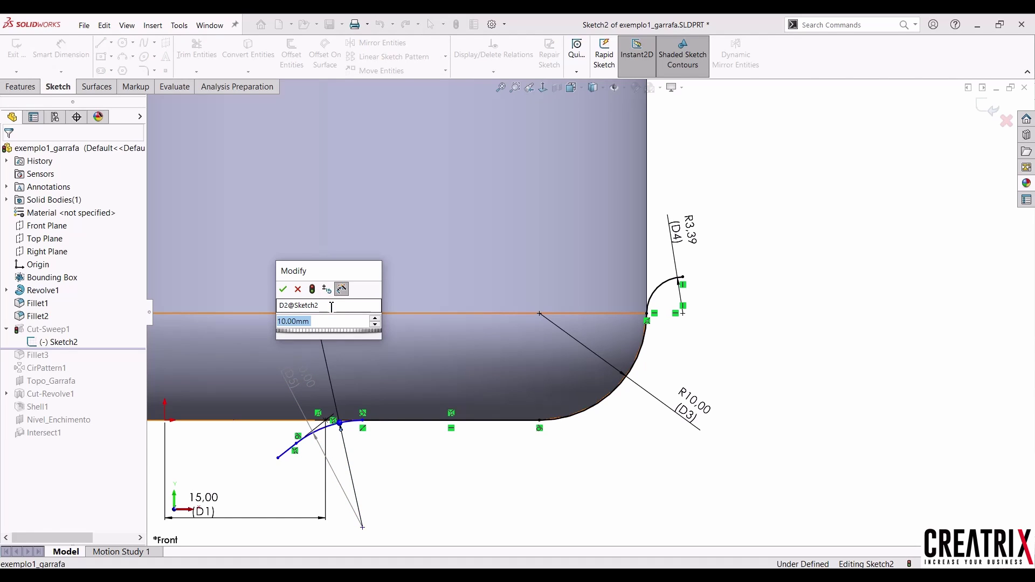
pyautogui.write('11')
pyautogui.press('Return')
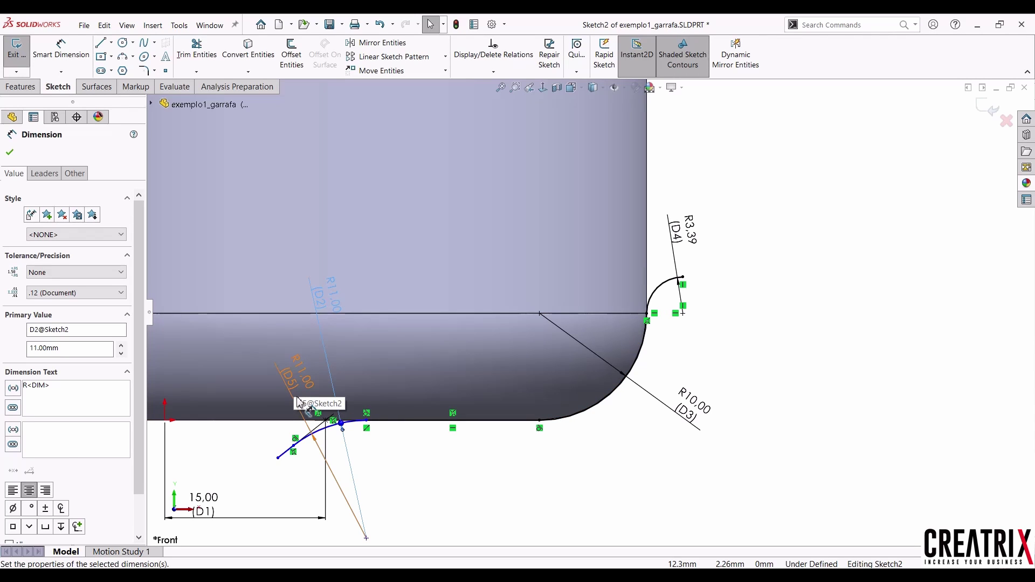
# Set the inner arc's driving radius dimension D2 to 10 mm.
pyautogui.doubleClick(330, 300)
pyautogui.write('1')
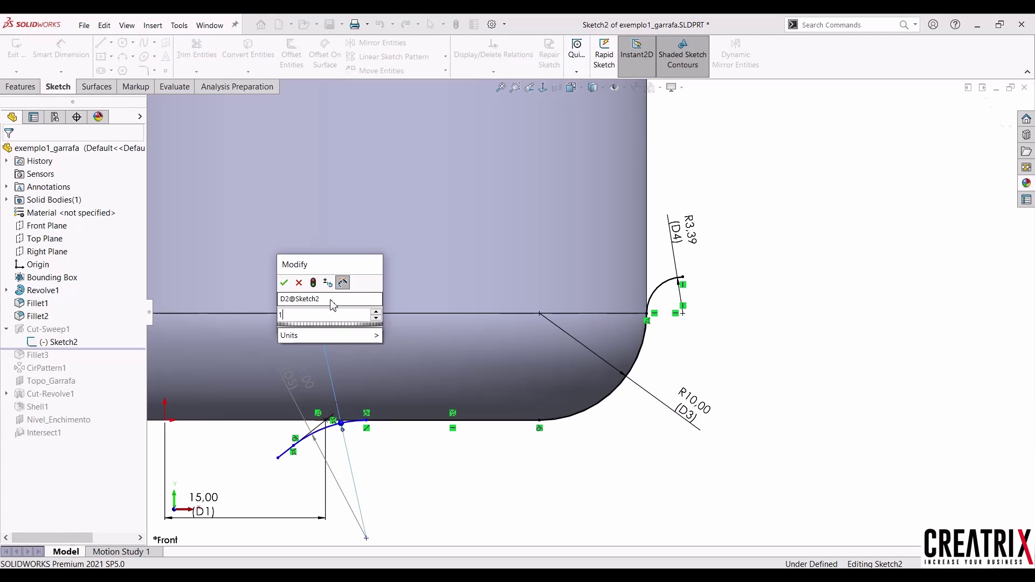
pyautogui.write('0')
pyautogui.press('Return')
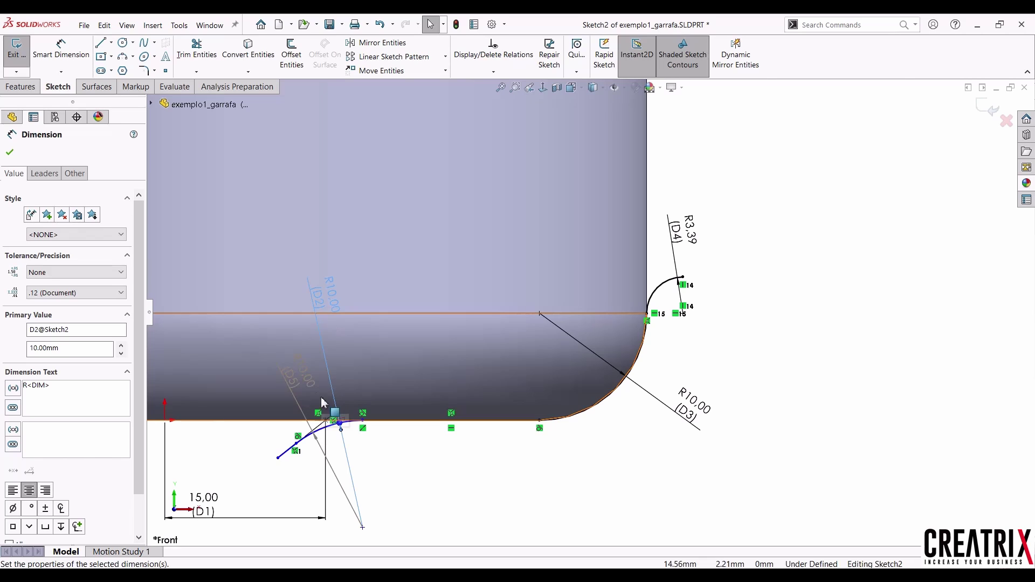
pyautogui.press('Escape')
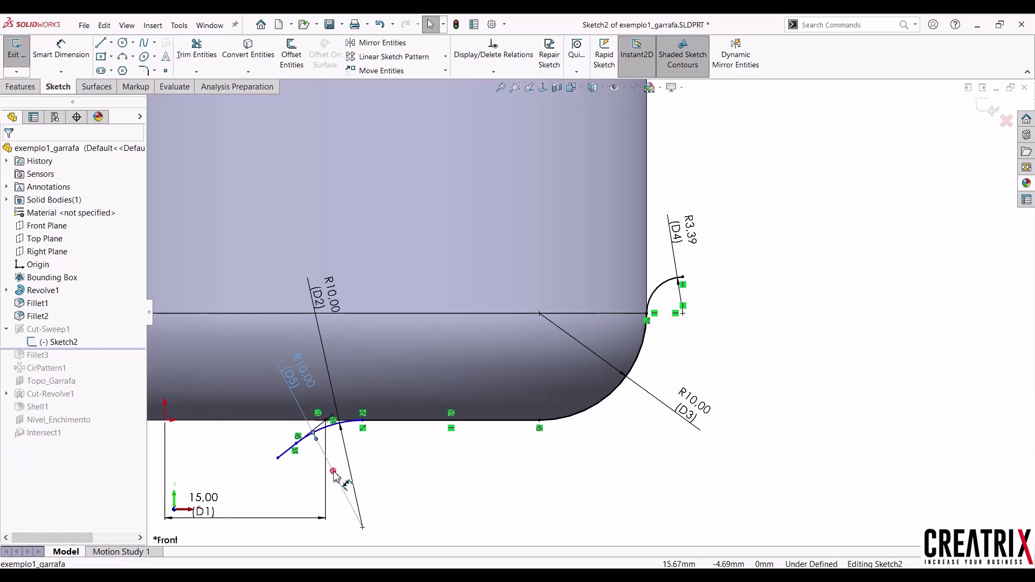
# Delete the driven radius dimension D5 from the inner arc and exit Sketch2, keeping the changes.
pyautogui.click(334, 473)
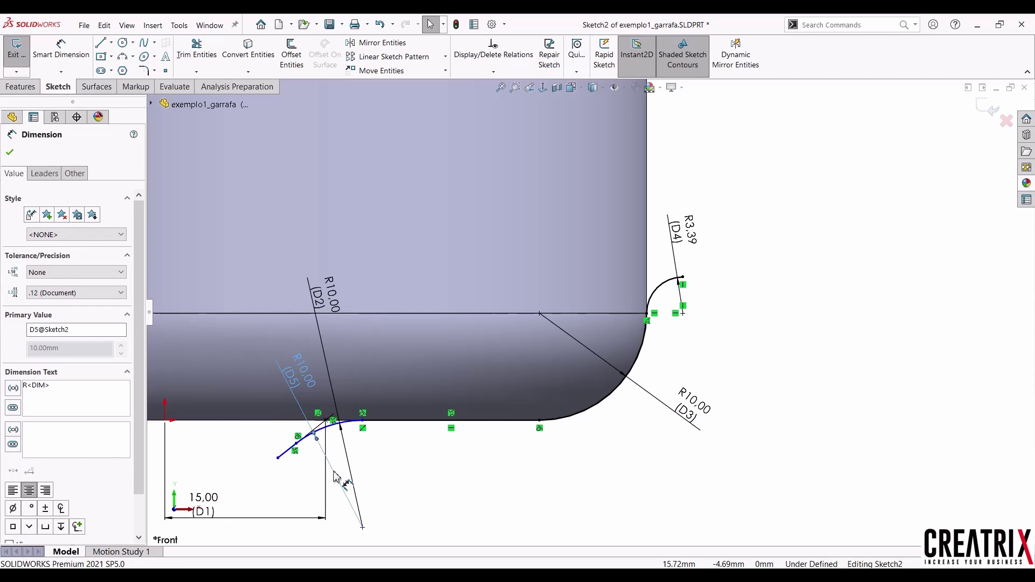
pyautogui.press('Escape')
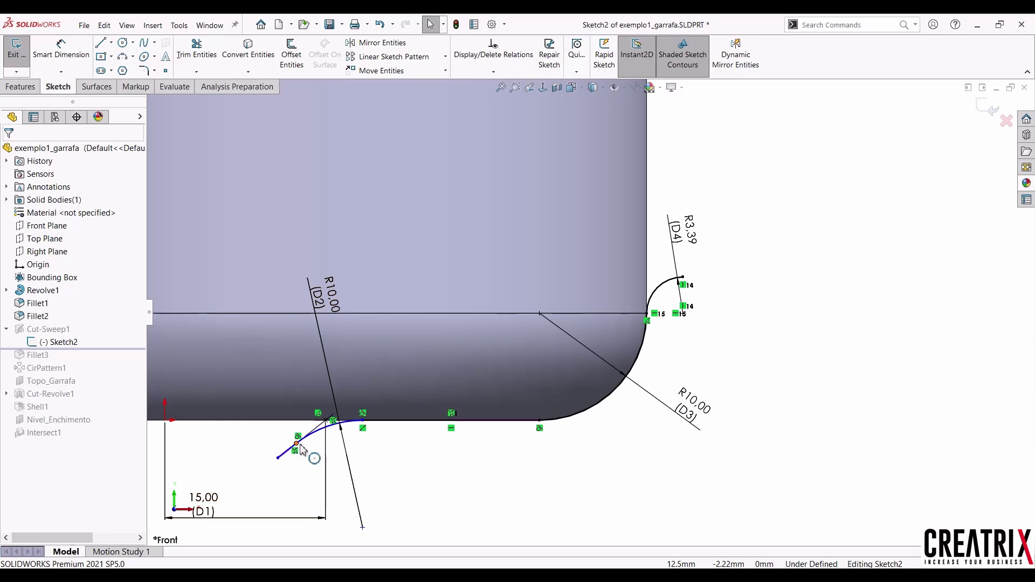
pyautogui.click(982, 112)
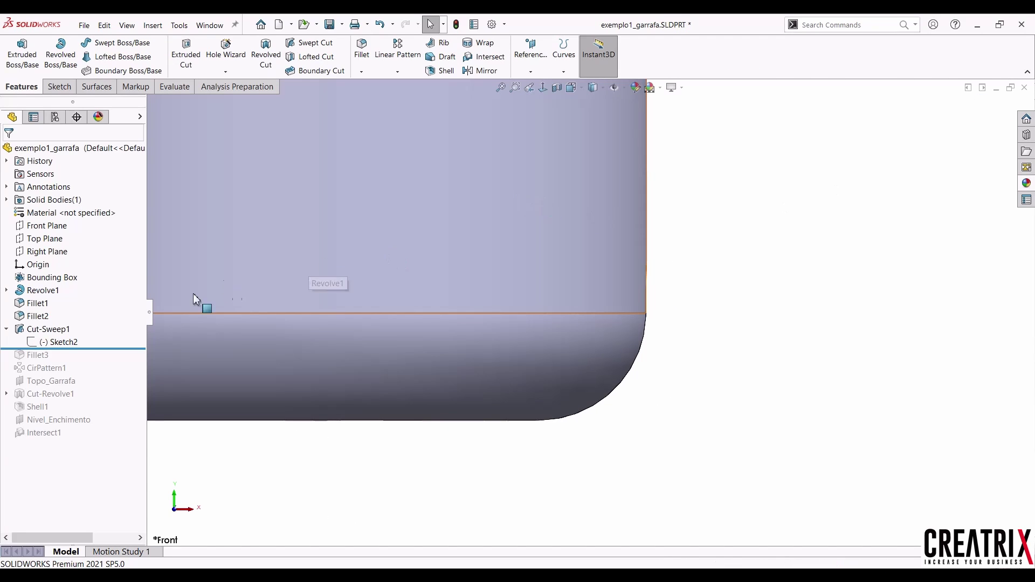
# Open Cut-Sweep1 for editing, review its circular profile, diameter and Sketch2 path, and accept it.
pyautogui.click(48, 329)
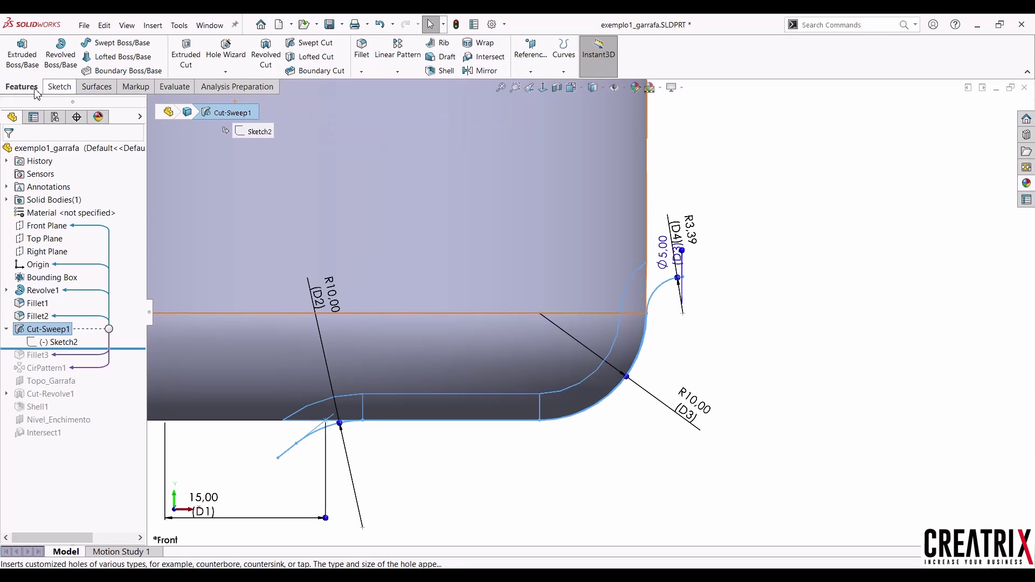
pyautogui.click(46, 331)
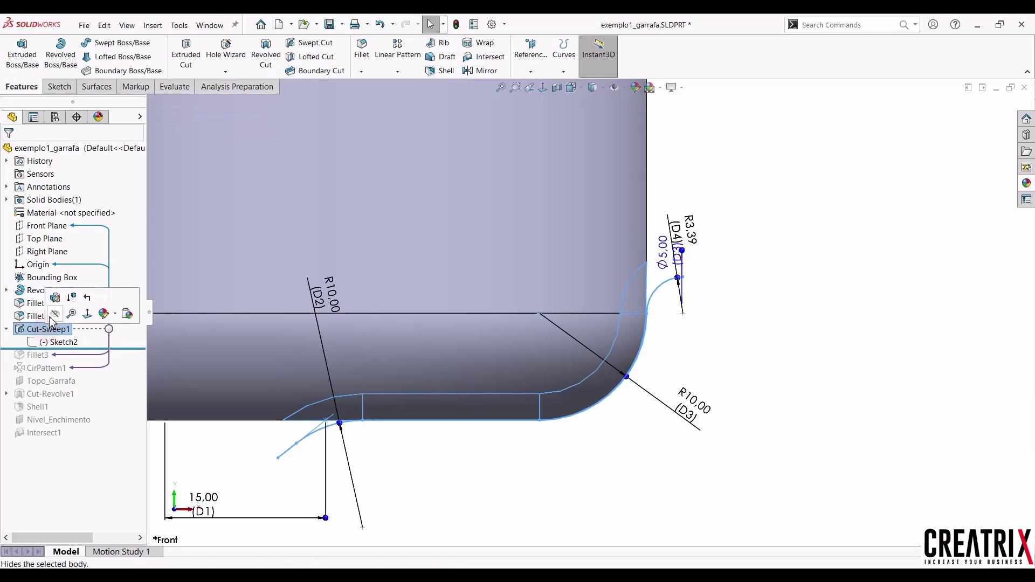
pyautogui.click(19, 330)
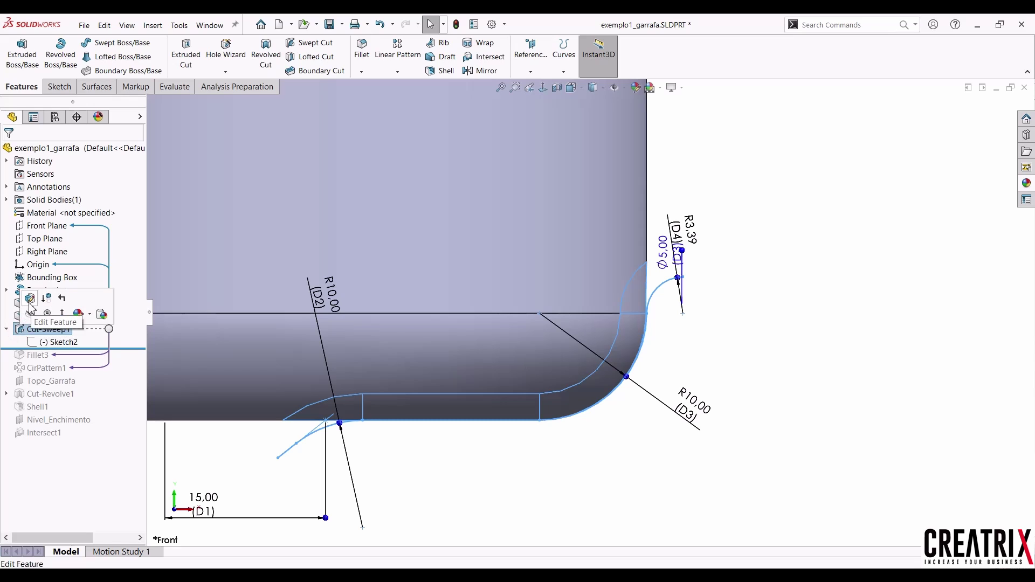
pyautogui.click(30, 298)
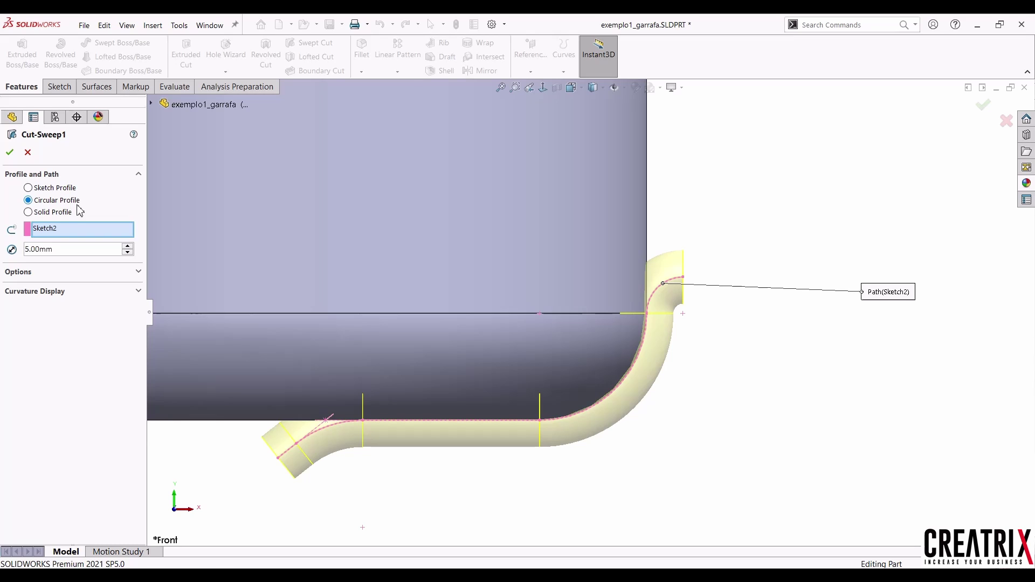
pyautogui.doubleClick(65, 250)
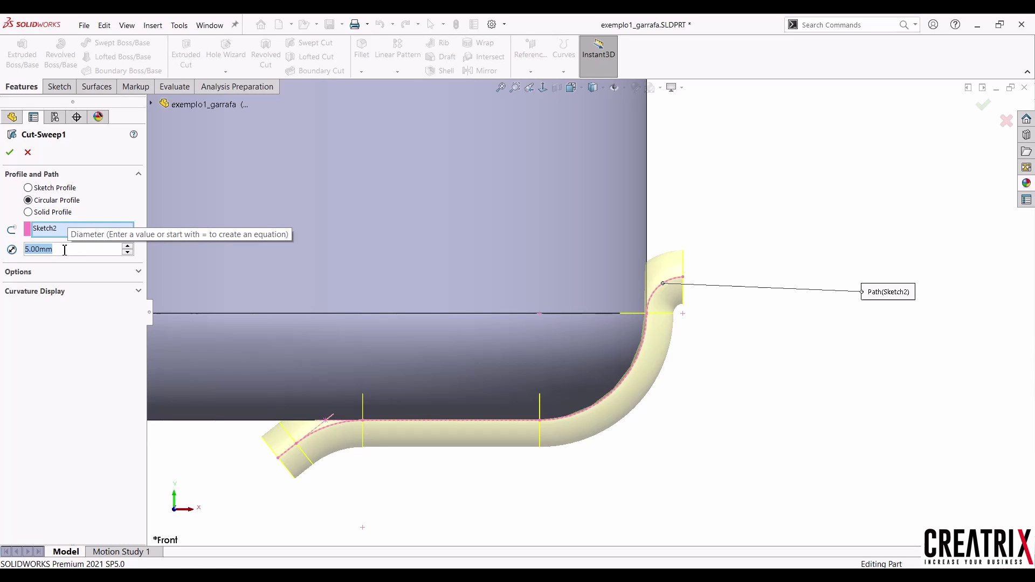
pyautogui.moveTo(533, 310); pyautogui.dragTo(705, 302, button='middle')
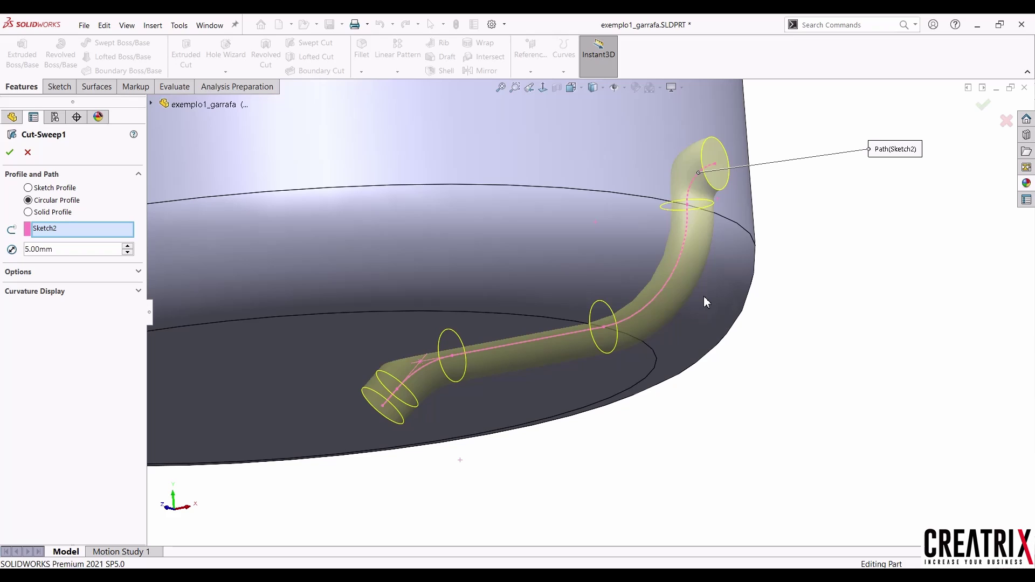
pyautogui.click(81, 235)
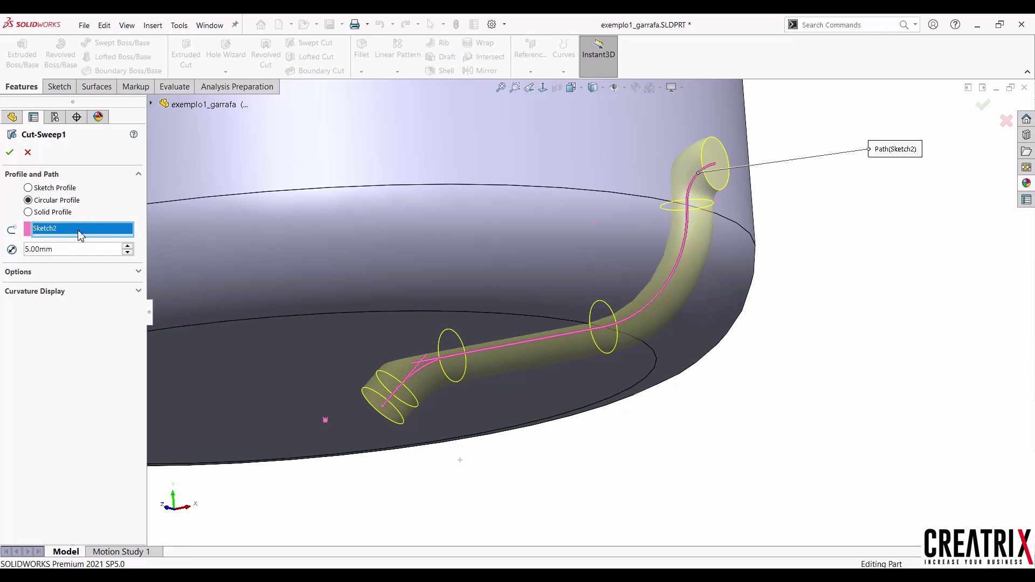
pyautogui.click(10, 153)
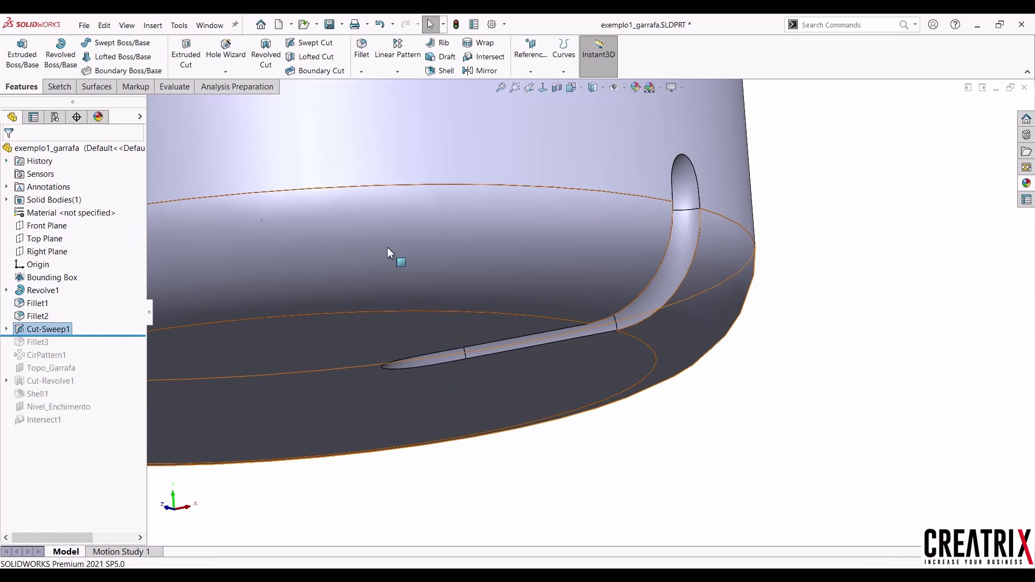
# Inspect the swept groove on the bottle's base and roll the feature history forward to include Fillet3.
pyautogui.moveTo(457, 300); pyautogui.dragTo(423, 212, button='middle')
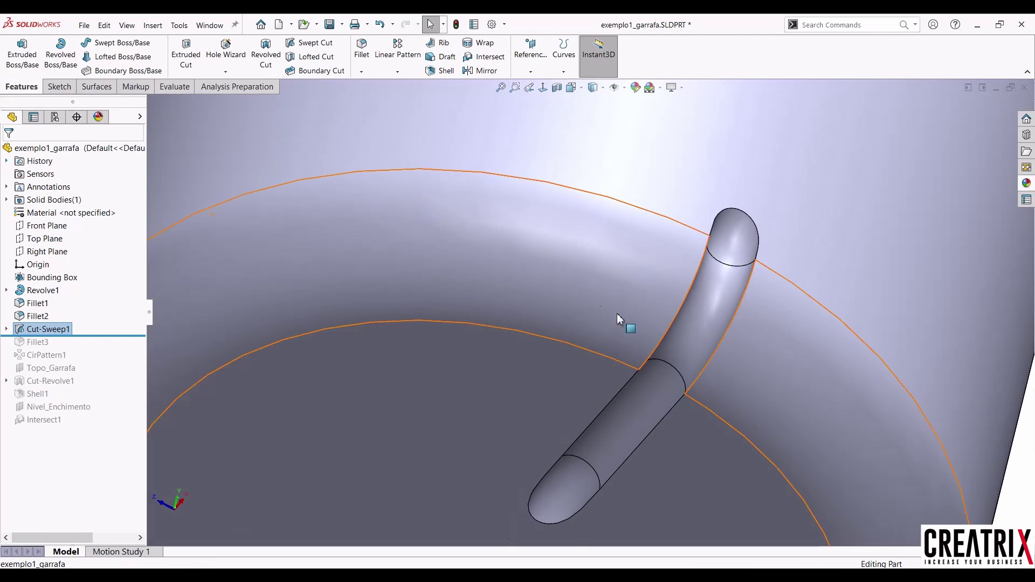
pyautogui.scroll(-2, 691, 357)
pyautogui.scroll(1, 685, 360)
pyautogui.scroll(2, 680, 360)
pyautogui.moveTo(679, 361)
pyautogui.mouseDown(button='middle')
pyautogui.moveTo(658, 326)
pyautogui.moveTo(681, 371)
pyautogui.mouseUp(button='middle')
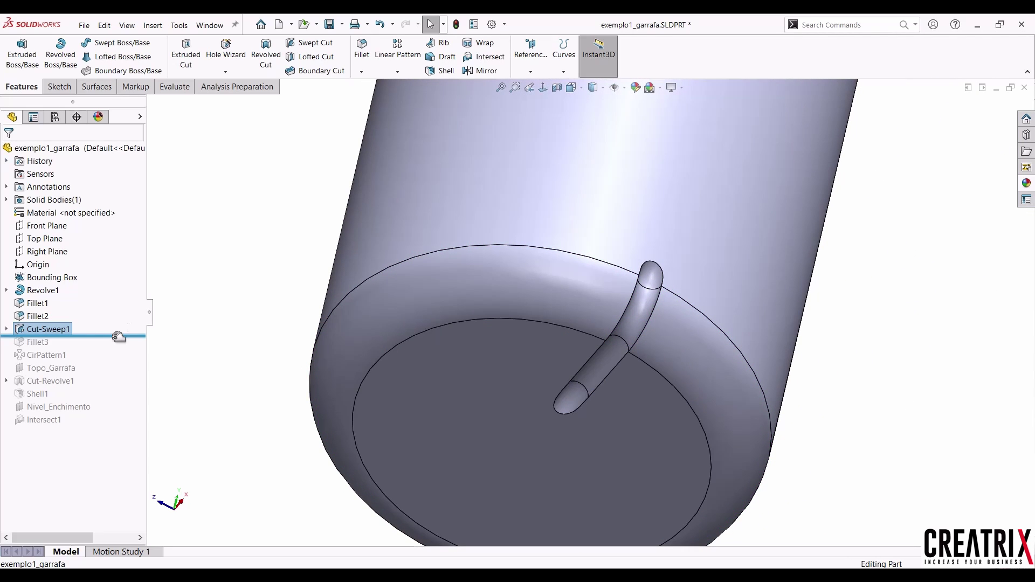
pyautogui.moveTo(118, 337); pyautogui.dragTo(114, 349)
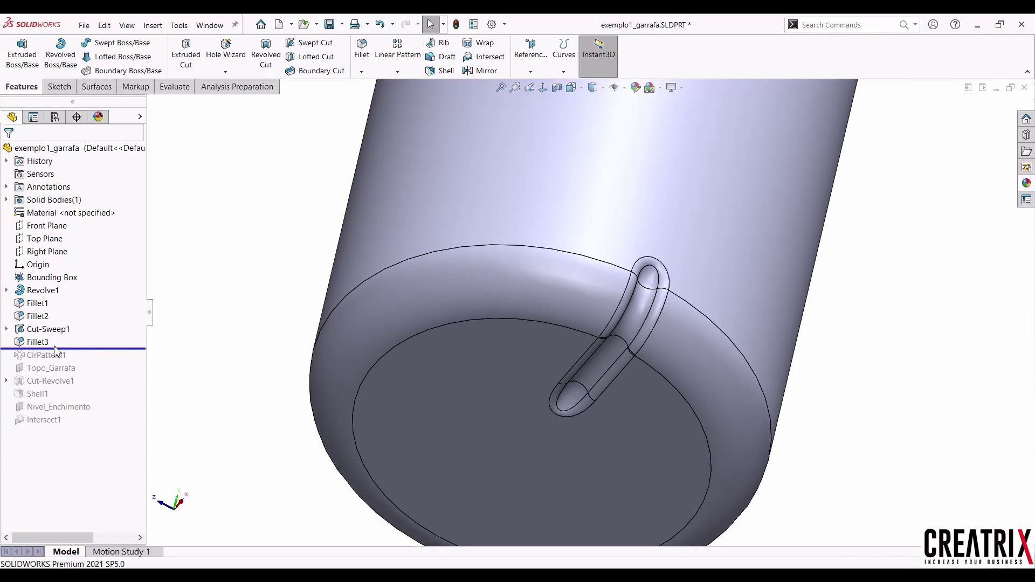
# Open Fillet3 for editing and examine its selected groove edge, radius and preview around the groove.
pyautogui.moveTo(47, 348)
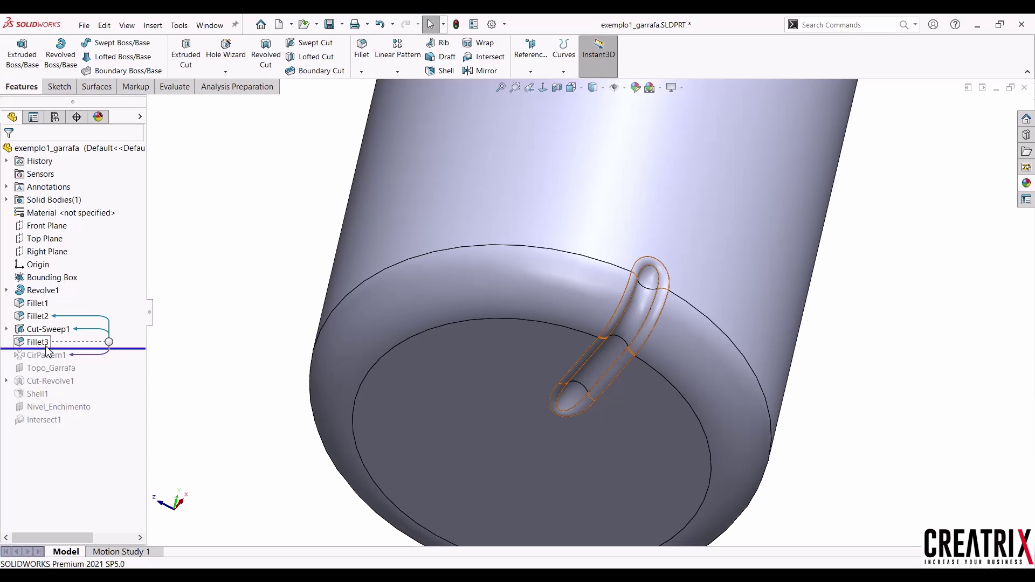
pyautogui.click(45, 345)
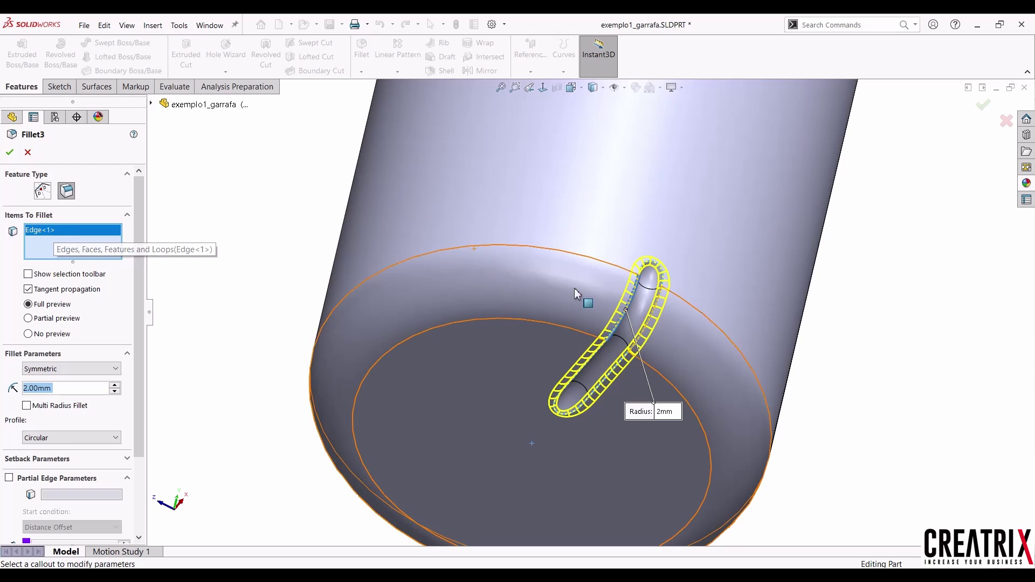
pyautogui.scroll(-4, 638, 307)
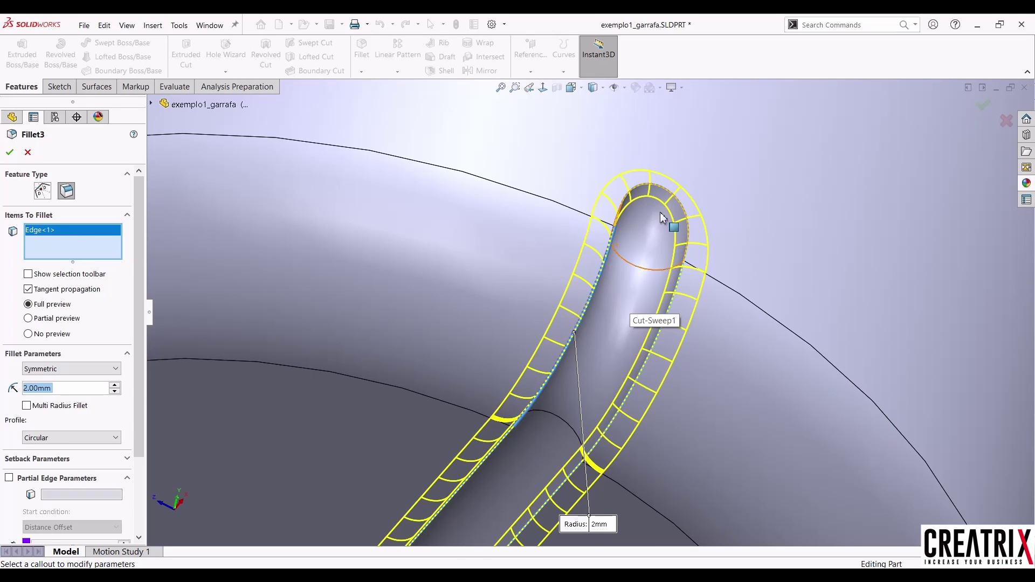
pyautogui.scroll(2, 648, 353)
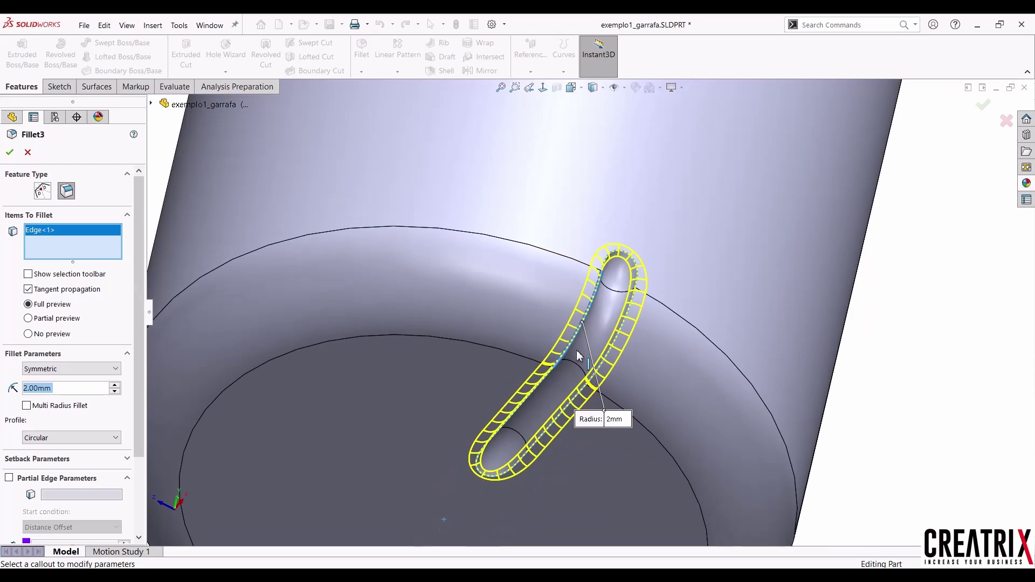
pyautogui.scroll(2, 576, 350)
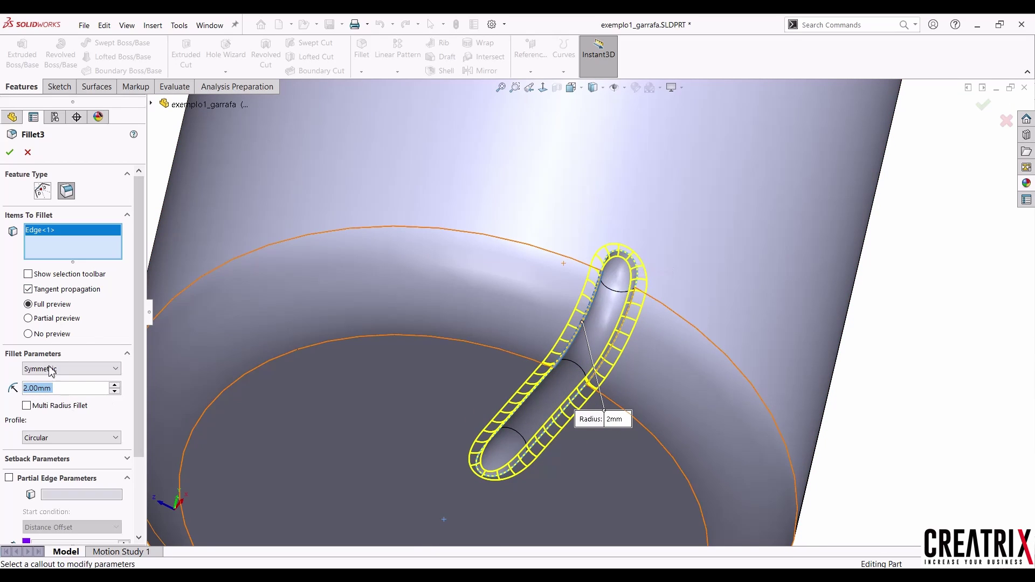
# Try the Asymmetric option for Fillet3, restore Symmetric and accept the fillet.
pyautogui.click(80, 372)
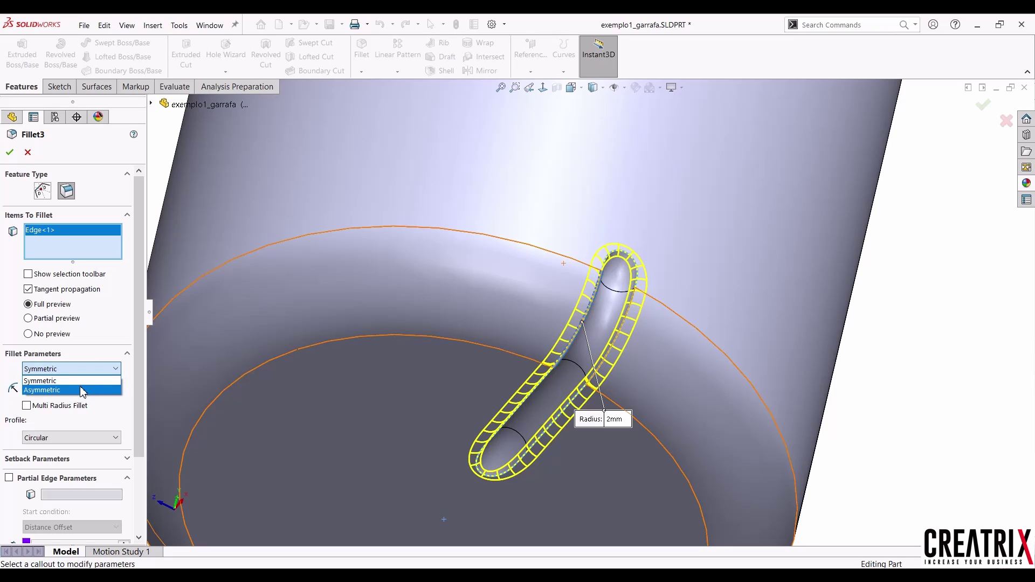
pyautogui.click(82, 390)
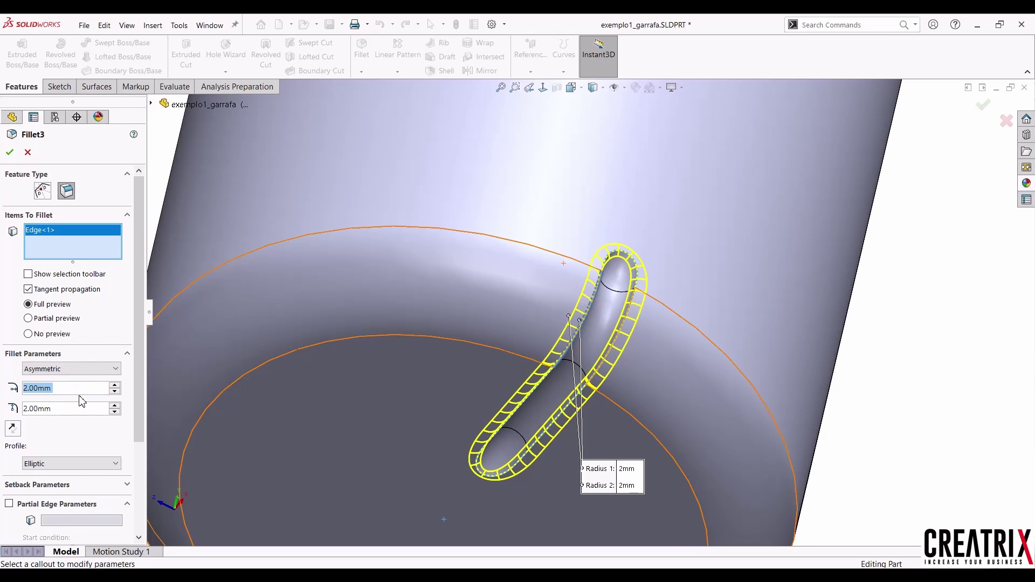
pyautogui.click(70, 369)
pyautogui.click(62, 380)
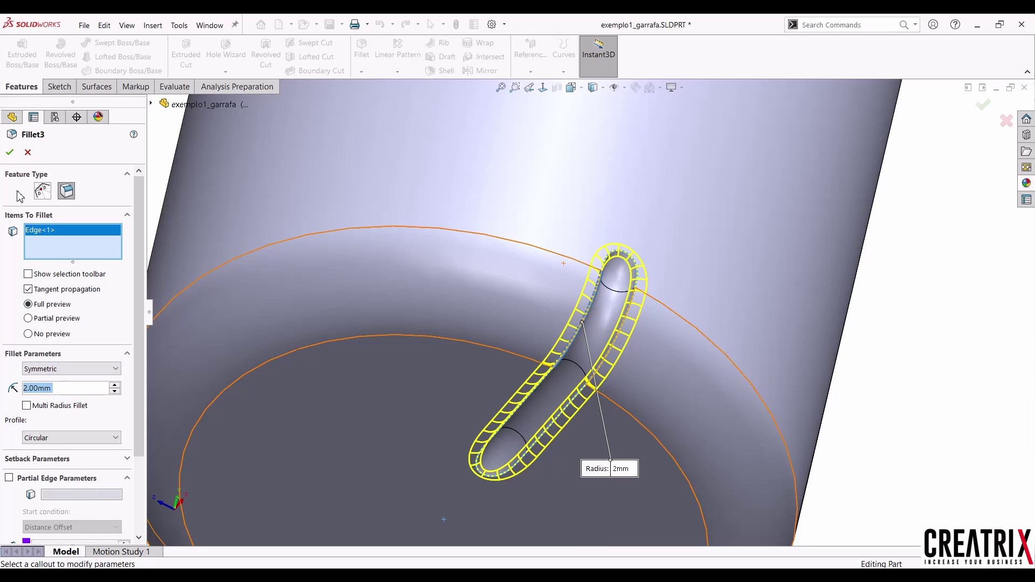
pyautogui.click(9, 153)
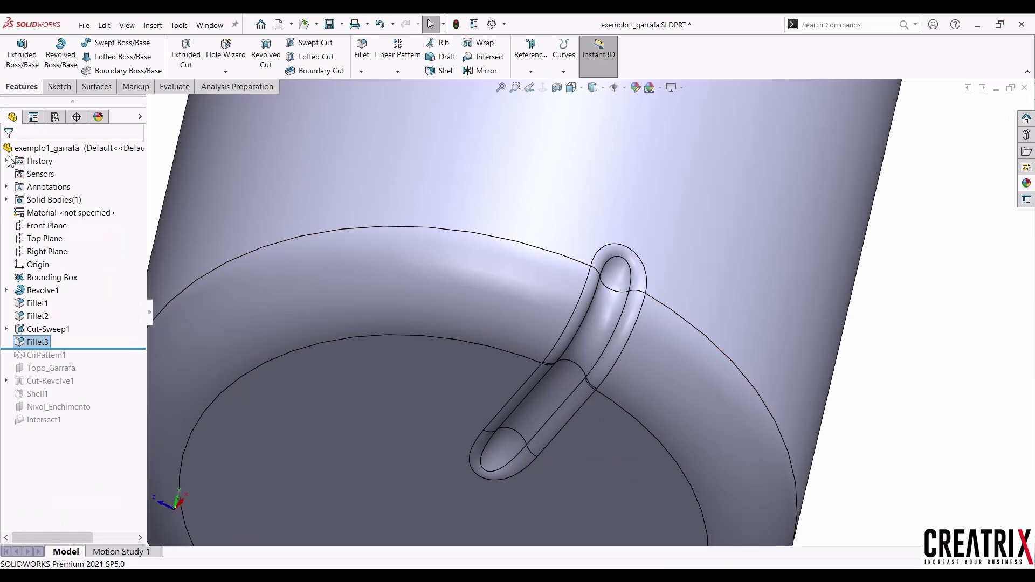
# Show the bottle's base from below and roll the feature history forward to include CirPattern1.
pyautogui.scroll(5, 636, 356)
pyautogui.moveTo(647, 353); pyautogui.dragTo(714, 353, button='middle')
pyautogui.click(715, 353)
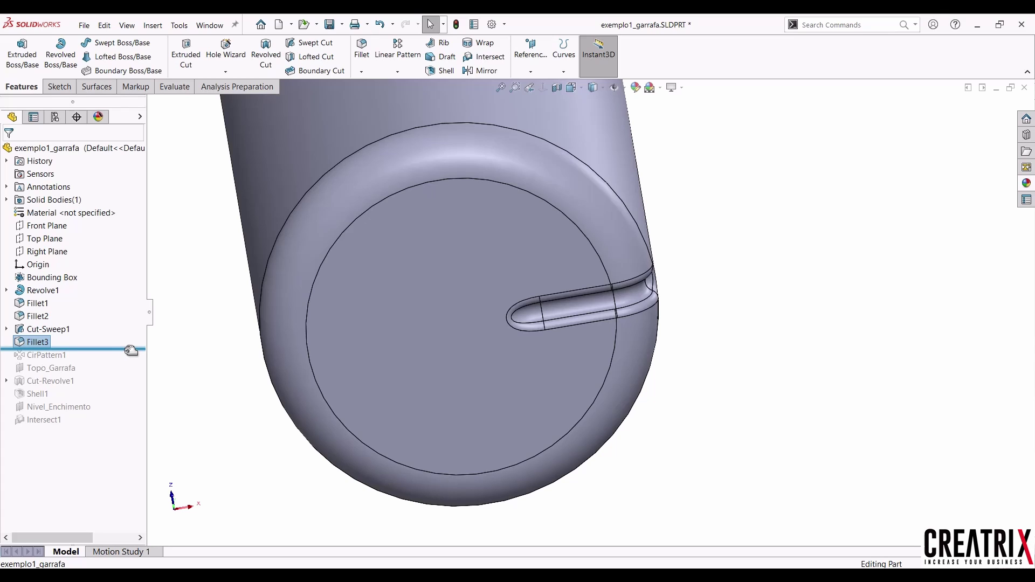
pyautogui.moveTo(131, 351); pyautogui.dragTo(125, 358)
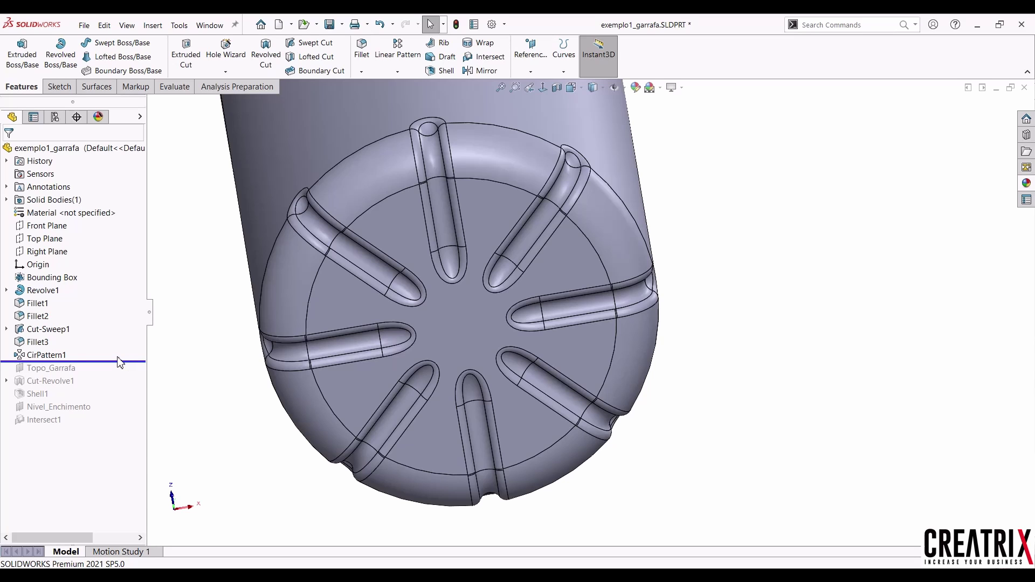
# Open CirPattern1 for editing and examine the groove pattern preview and the cylindrical face that sets its direction.
pyautogui.click(48, 354)
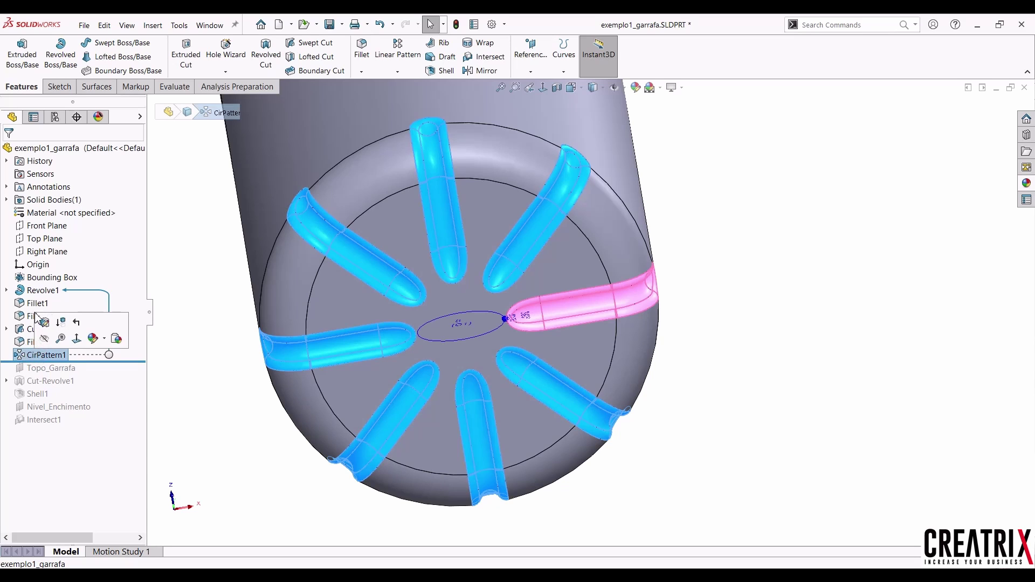
pyautogui.click(46, 322)
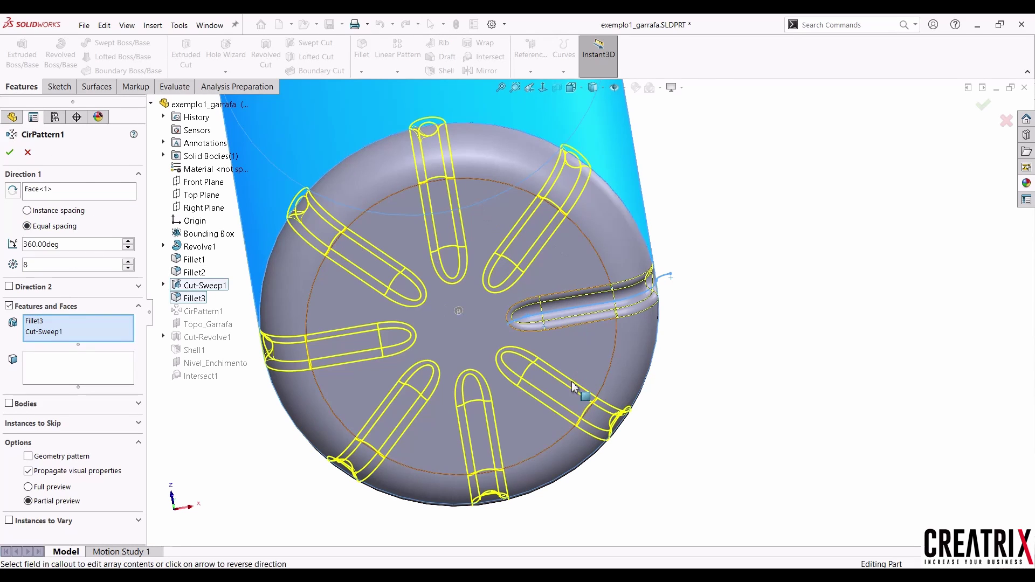
pyautogui.scroll(3, 519, 193)
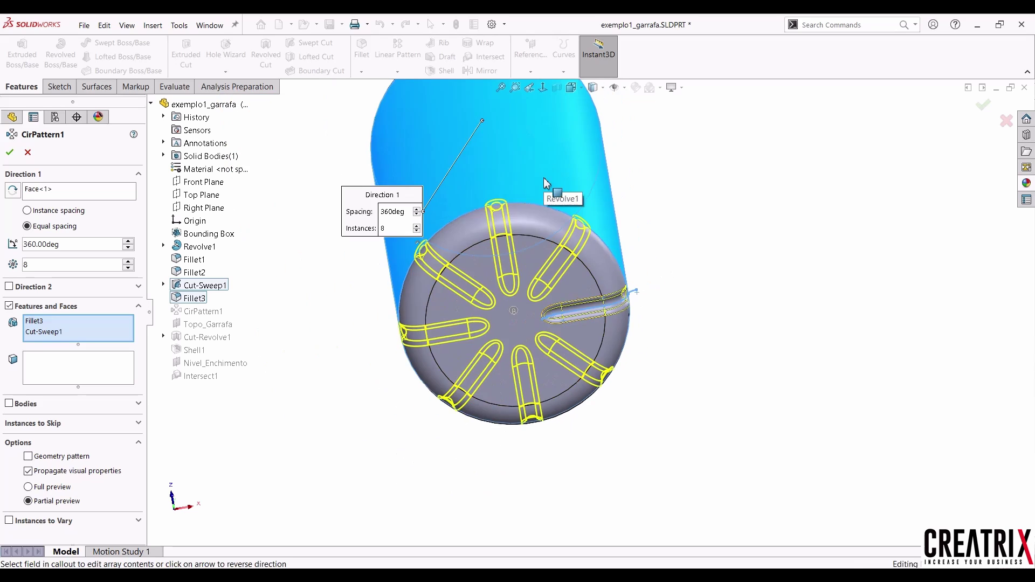
pyautogui.moveTo(519, 193); pyautogui.dragTo(536, 251, button='middle')
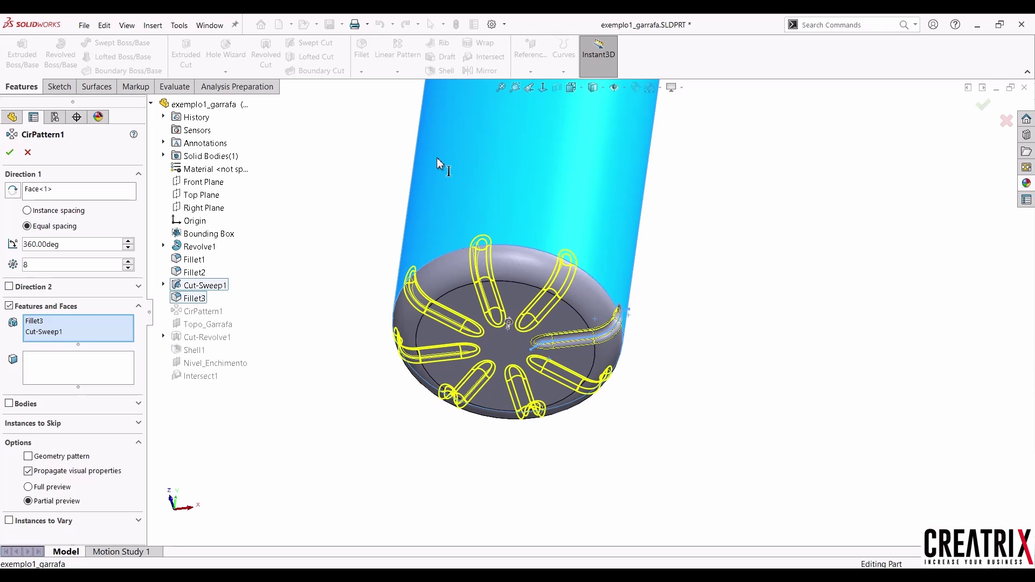
# Examine CirPattern1's patterned features Fillet3 and Cut-Sweep1, its total angle and its instance count, and accept the pattern.
pyautogui.click(86, 331)
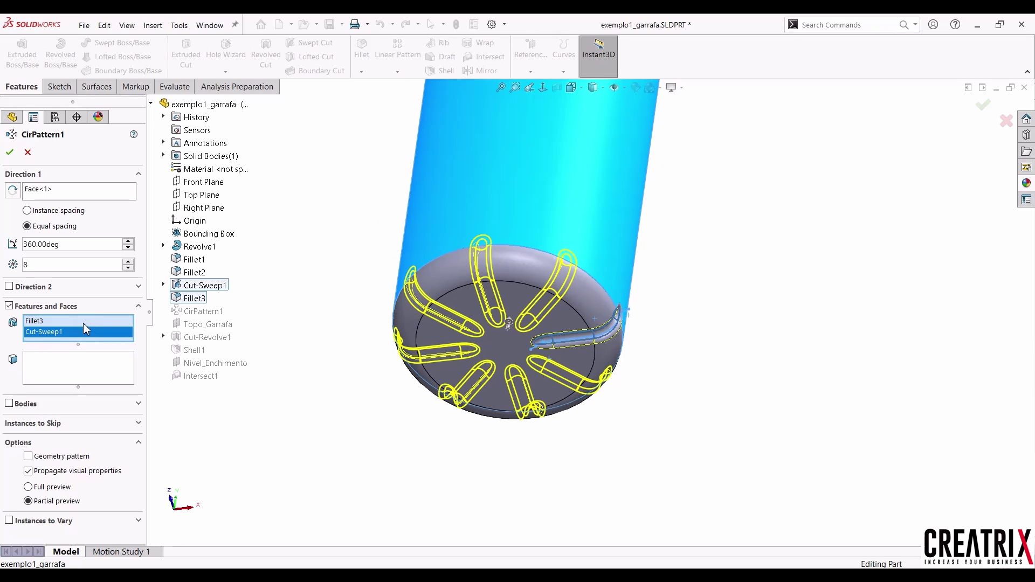
pyautogui.click(47, 322)
pyautogui.click(43, 332)
pyautogui.click(43, 245)
pyautogui.rightClick(43, 245)
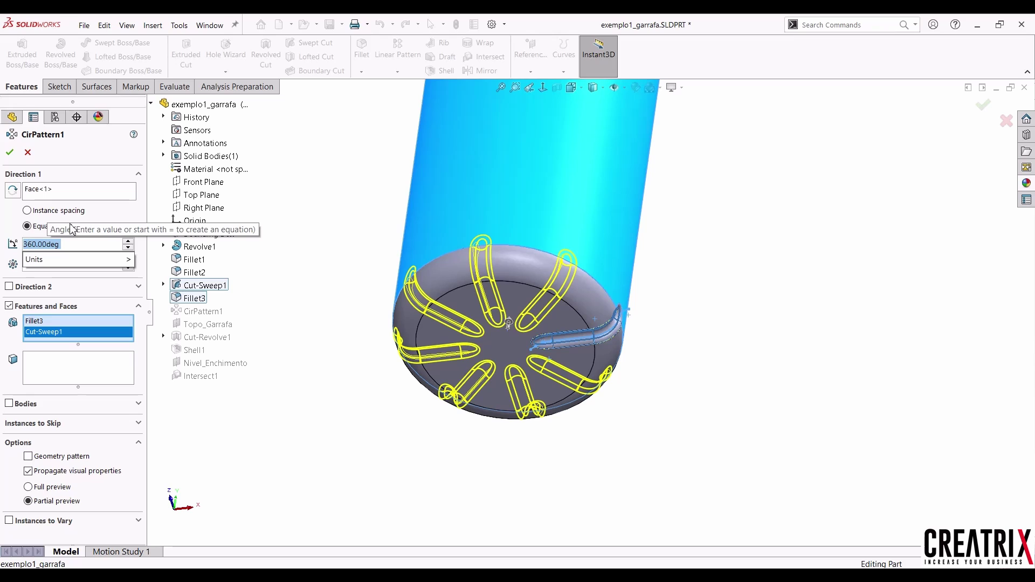
pyautogui.press('Escape')
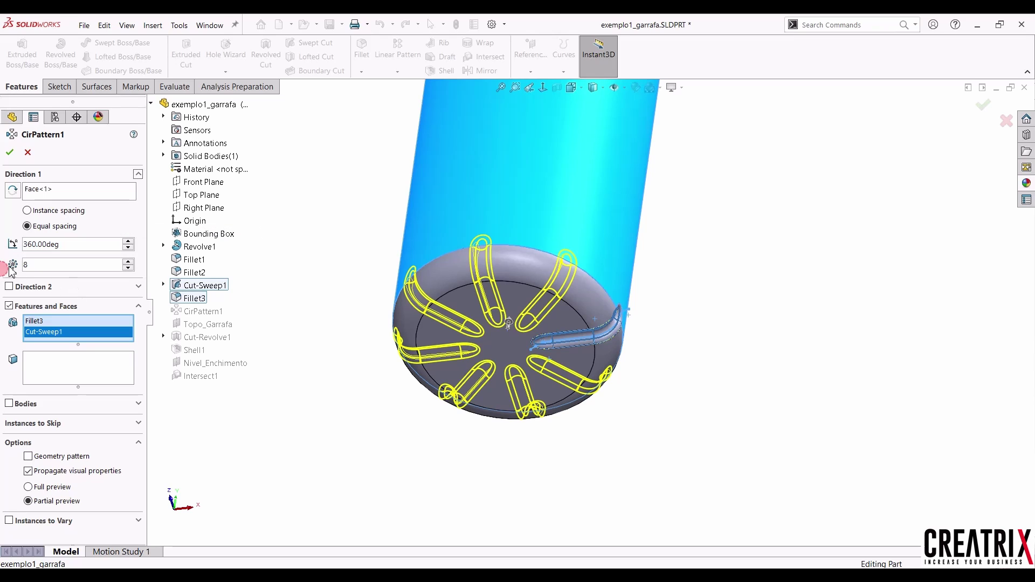
pyautogui.click(39, 265)
pyautogui.click(10, 152)
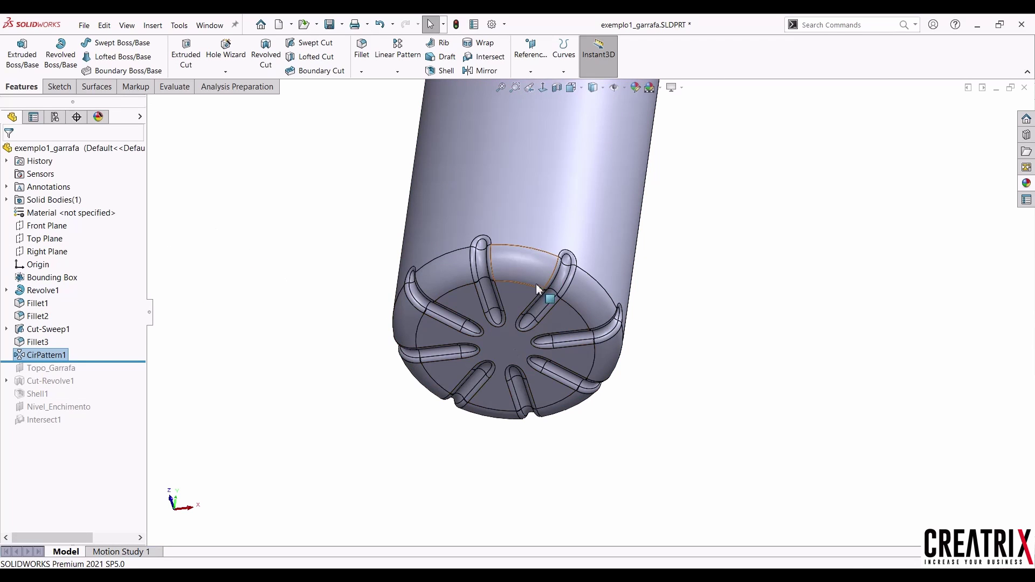
# View the patterned base, return to a trimetric view of the bottle and roll the feature history forward to include Topo_Garrafa.
pyautogui.moveTo(536, 286); pyautogui.dragTo(475, 114, button='middle')
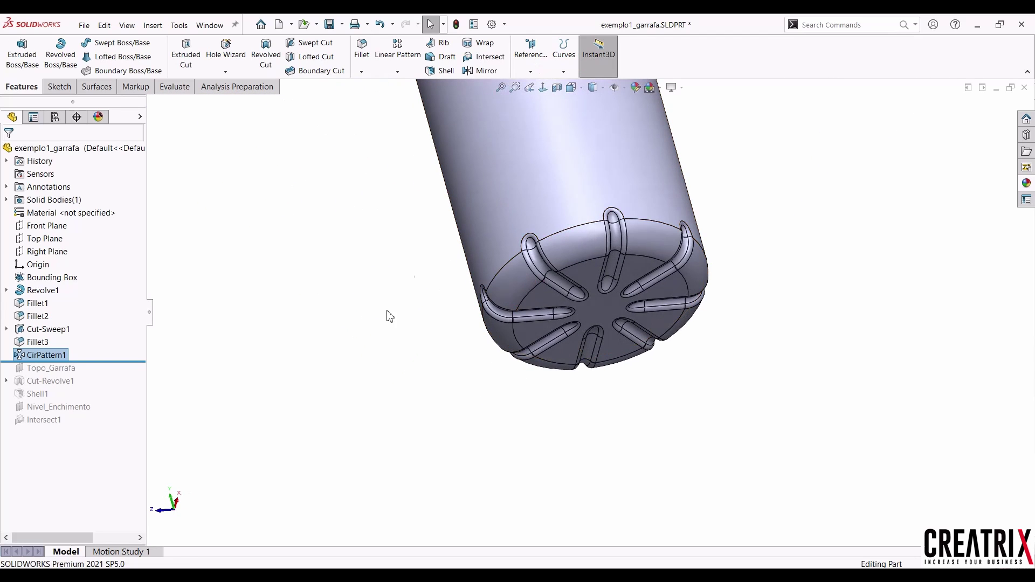
pyautogui.moveTo(379, 336); pyautogui.dragTo(409, 273, button='right')
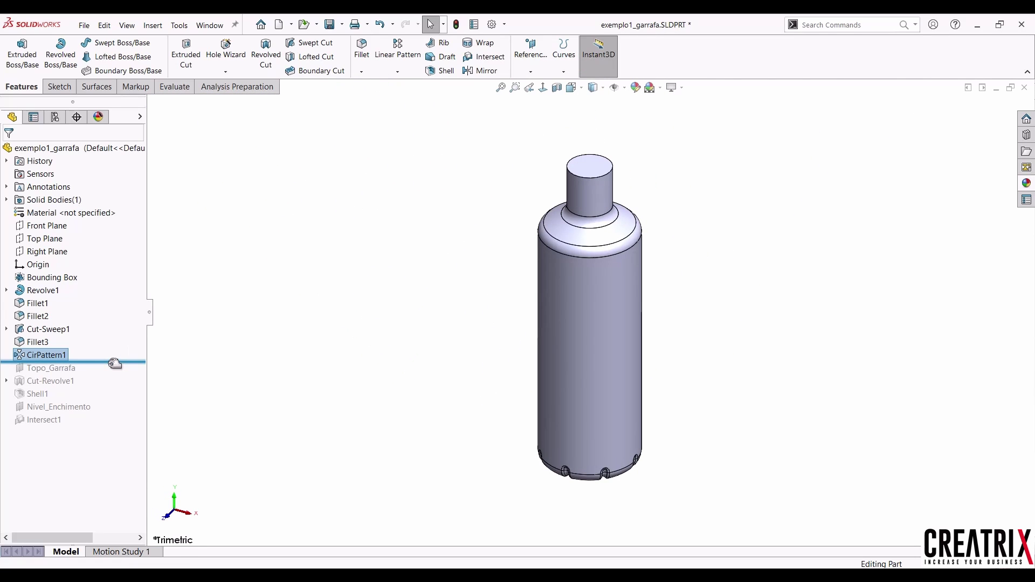
pyautogui.moveTo(115, 364); pyautogui.dragTo(110, 375)
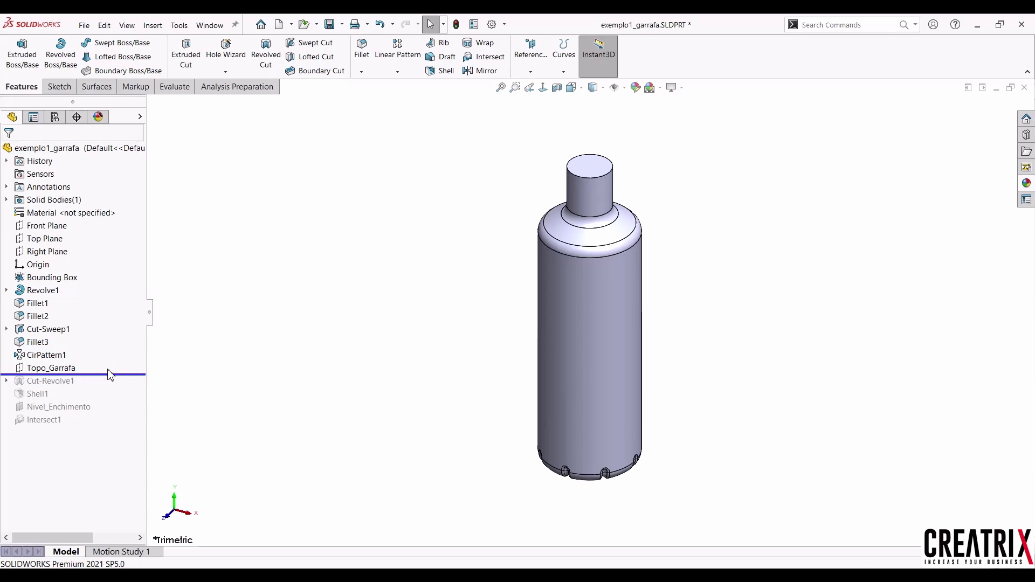
# Open the Topo_Garrafa plane for editing, examine its coincident reference to the bottle's top face and accept it.
pyautogui.click(57, 371)
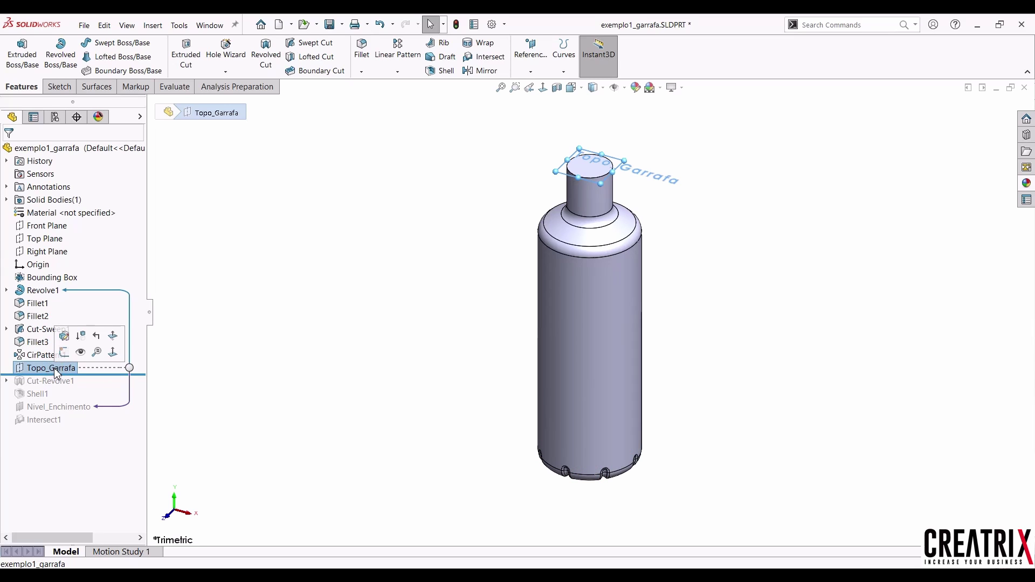
pyautogui.click(531, 70)
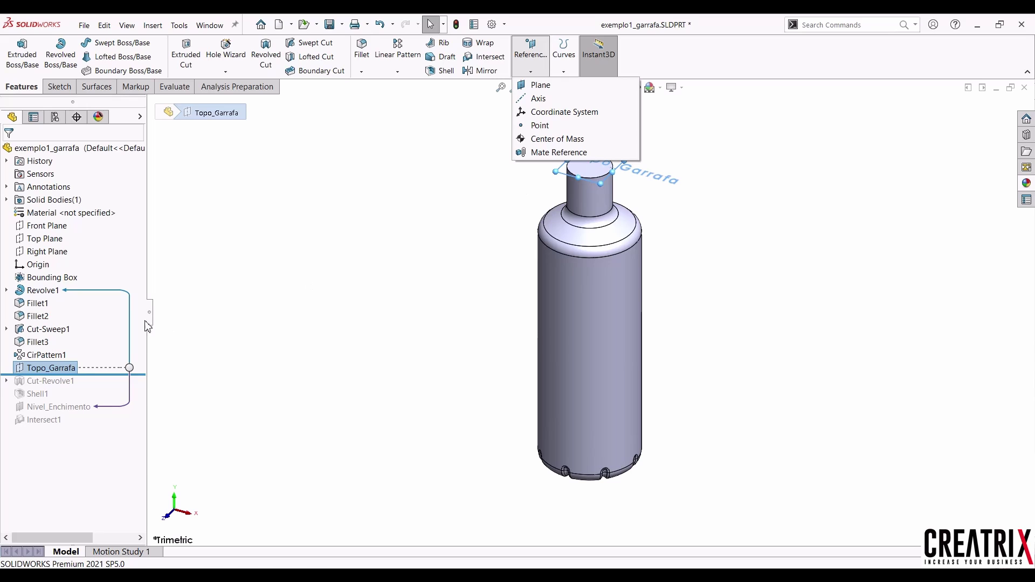
pyautogui.click(63, 370)
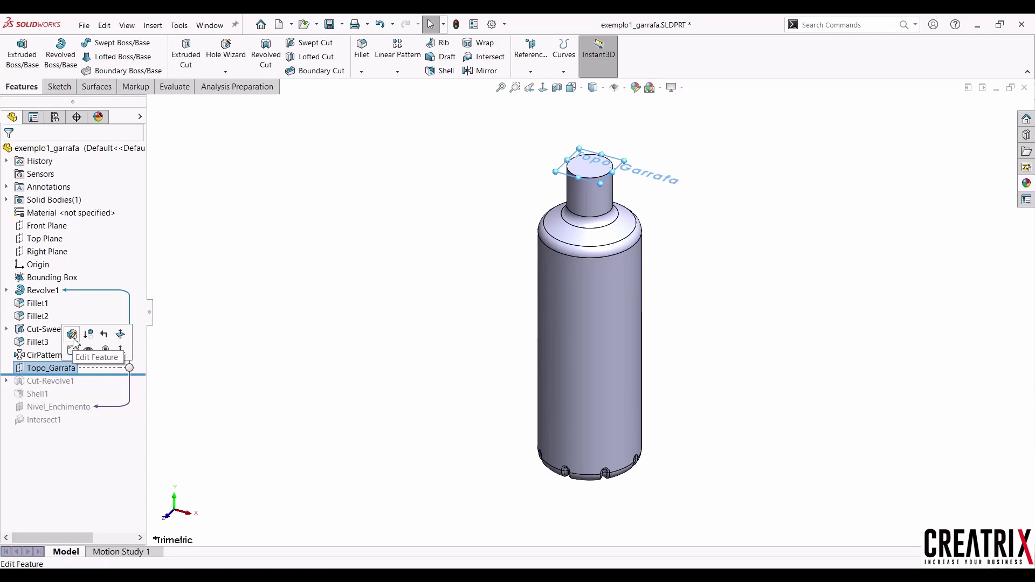
pyautogui.click(72, 335)
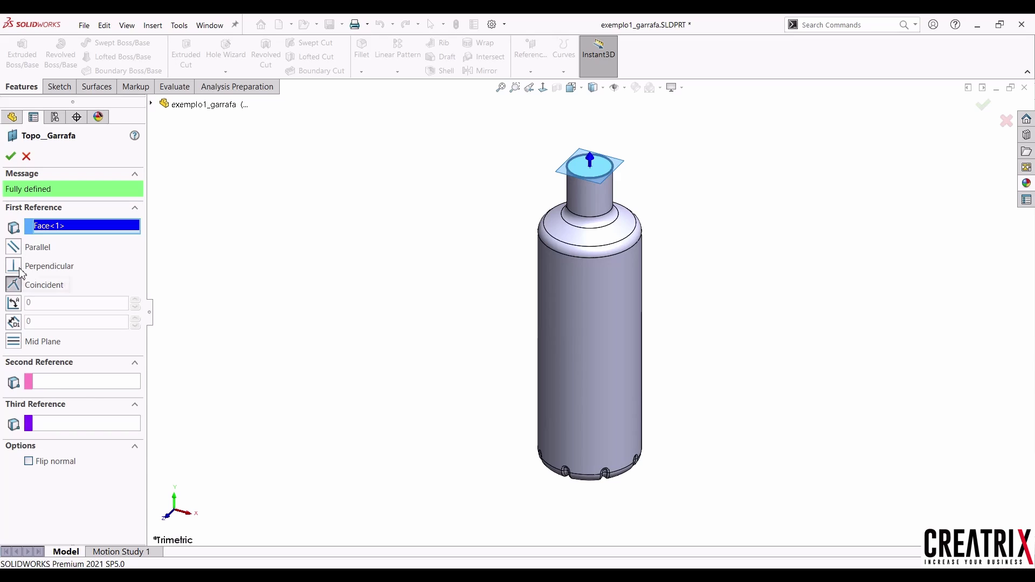
pyautogui.click(11, 157)
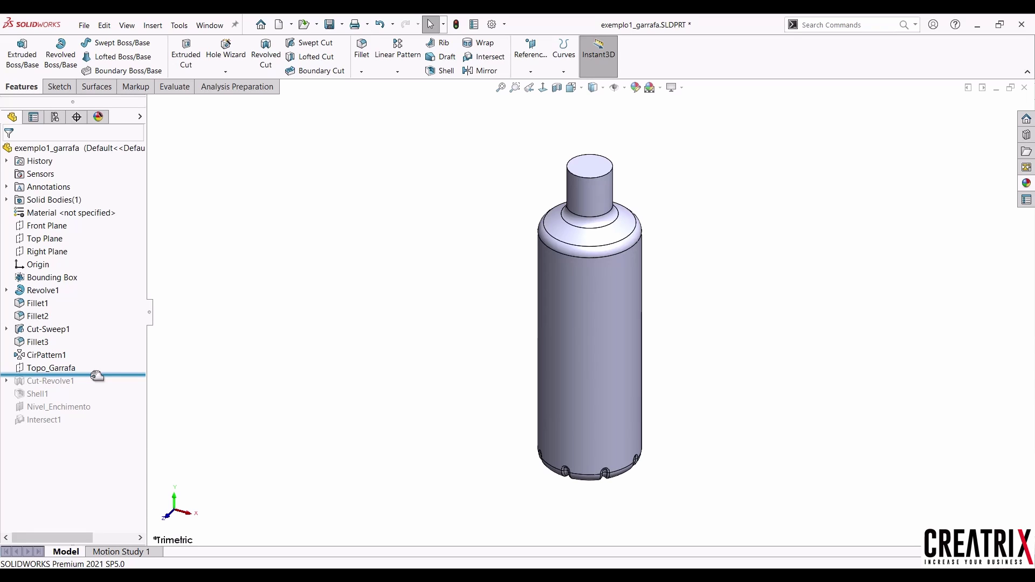
# Roll the feature history forward to include Cut-Revolve1 and open its Sketch3 for editing.
pyautogui.moveTo(97, 376); pyautogui.dragTo(95, 386)
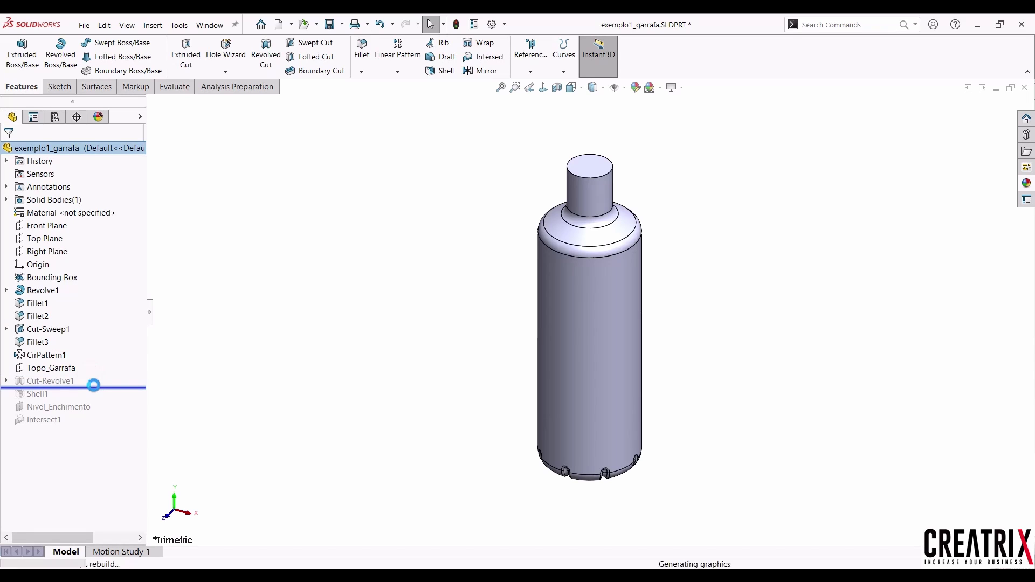
pyautogui.click(64, 381)
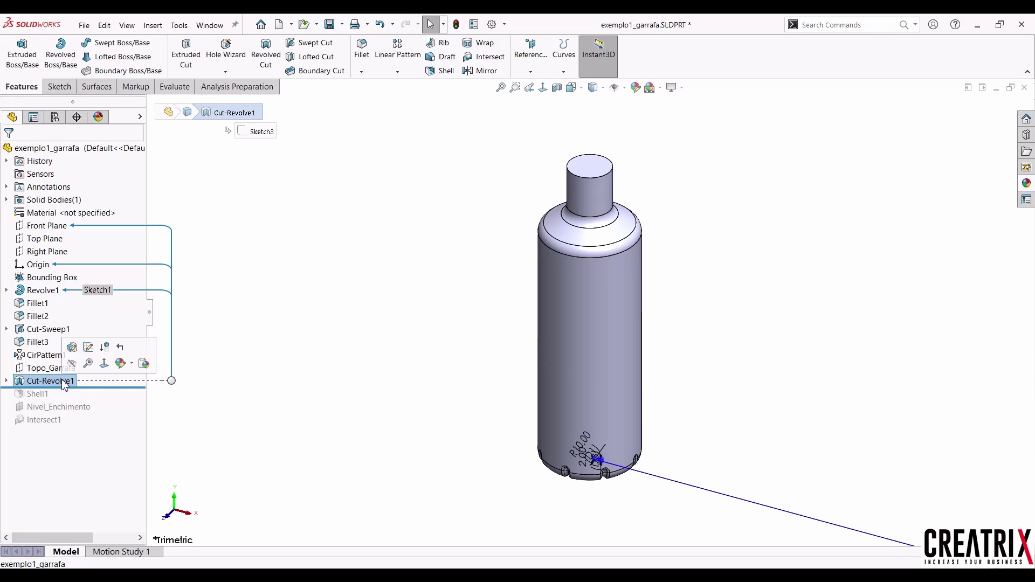
pyautogui.click(6, 382)
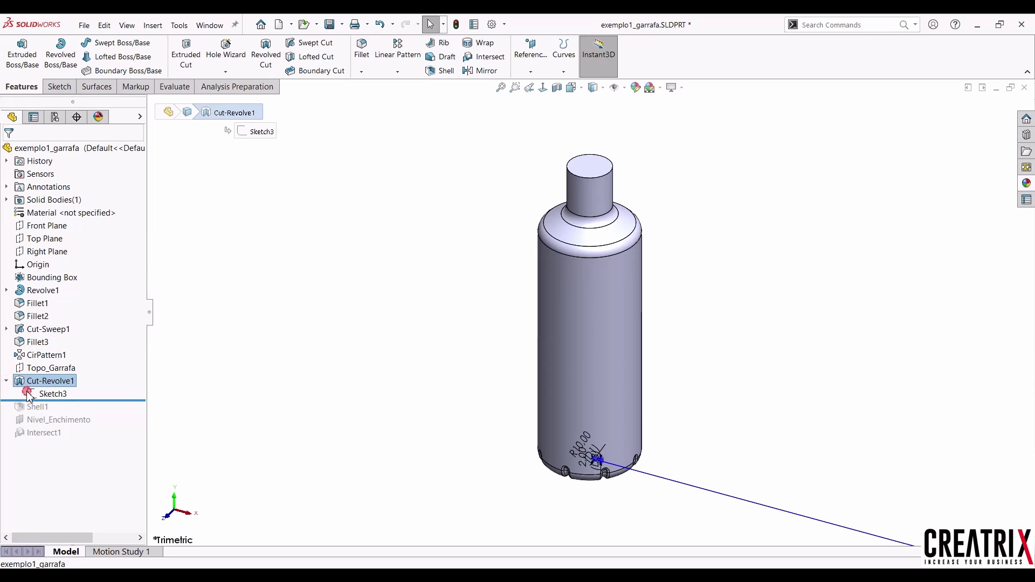
pyautogui.click(28, 395)
pyautogui.click(49, 362)
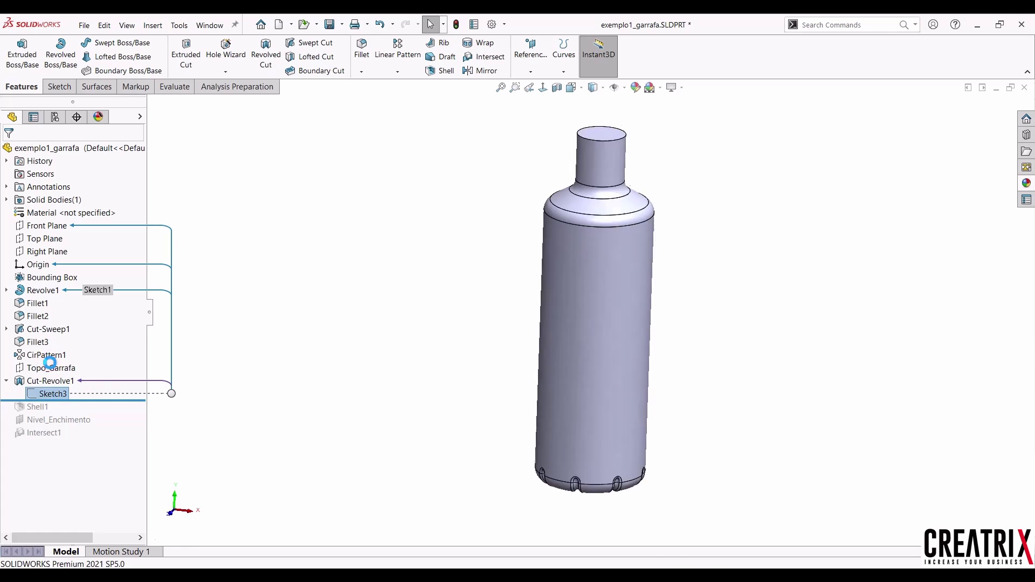
# Examine Sketch3's profile at the centre of the base, exit the sketch and inspect the revolved recess from below.
pyautogui.scroll(-10, 647, 489)
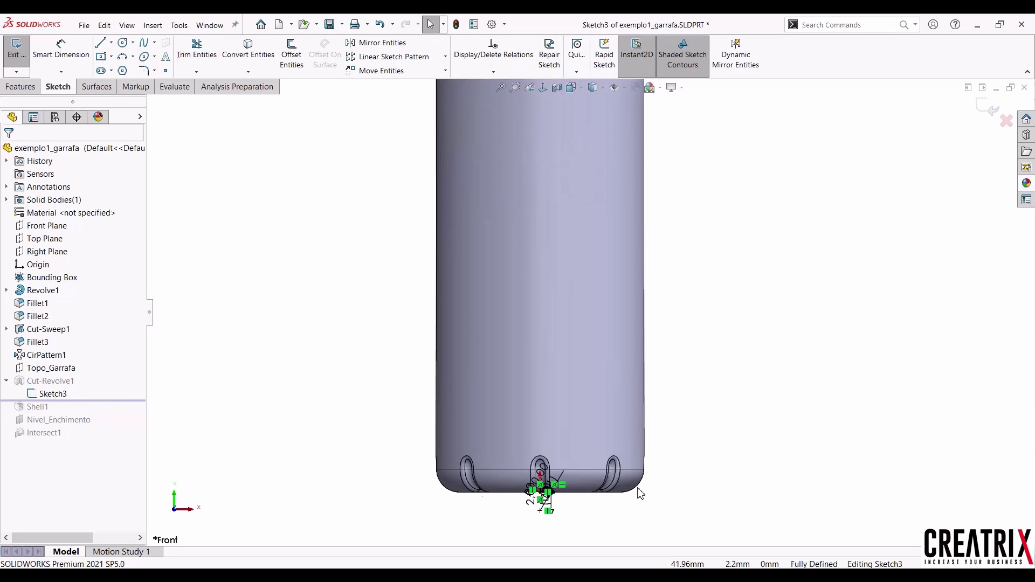
pyautogui.scroll(-8, 538, 442)
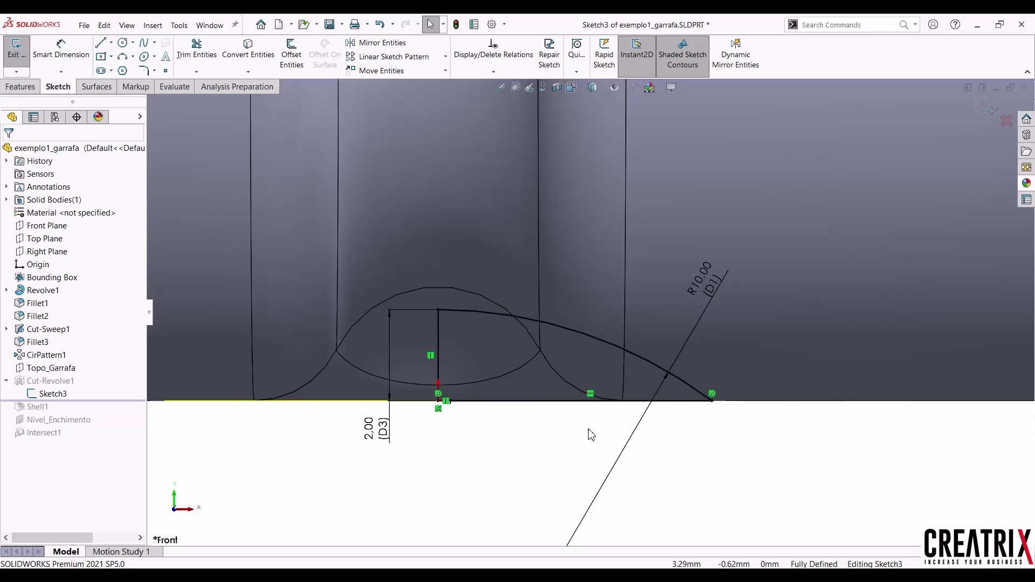
pyautogui.moveTo(592, 435); pyautogui.dragTo(603, 300, button='middle')
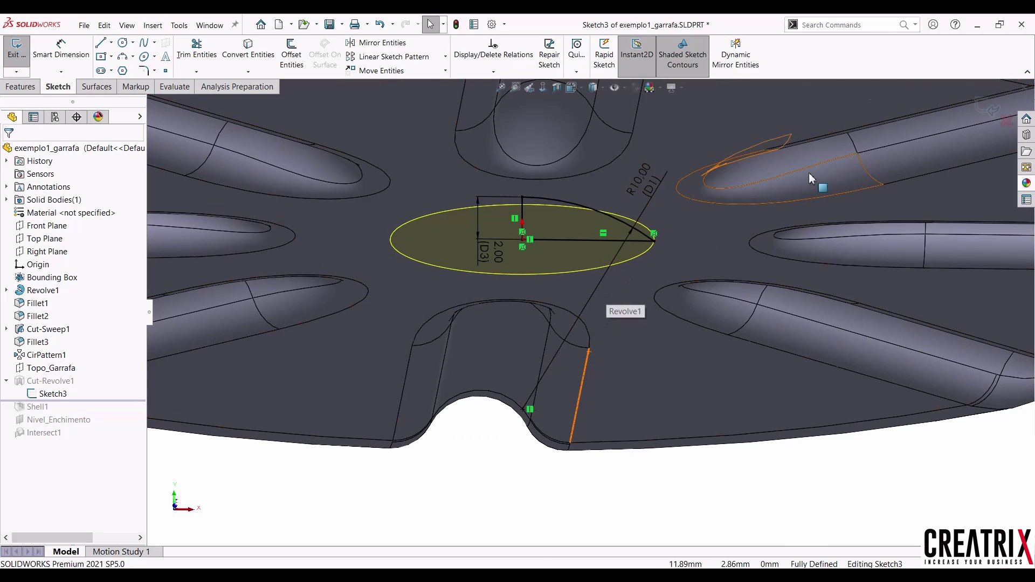
pyautogui.click(988, 107)
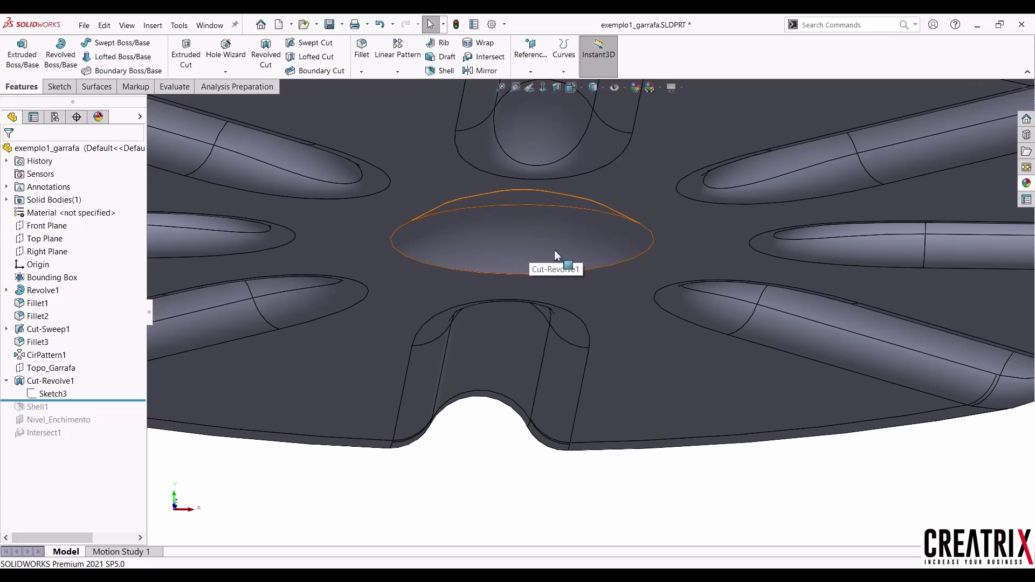
pyautogui.moveTo(559, 235); pyautogui.dragTo(240, 309, button='middle')
# Reopen Sketch3, examine the arc profile's height and radius dimensions at the base centre, and exit the sketch.
pyautogui.click(52, 392)
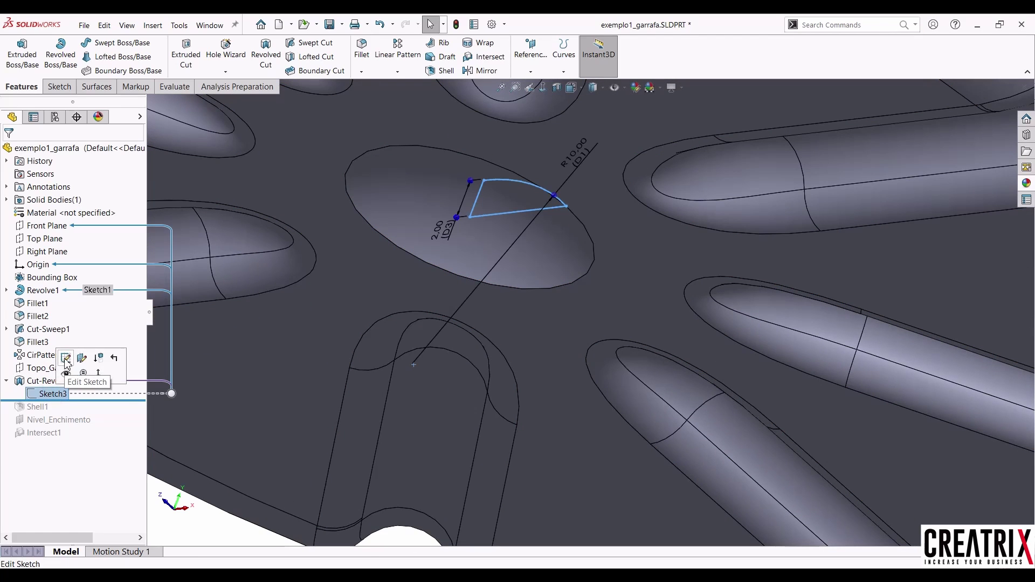
pyautogui.click(133, 351)
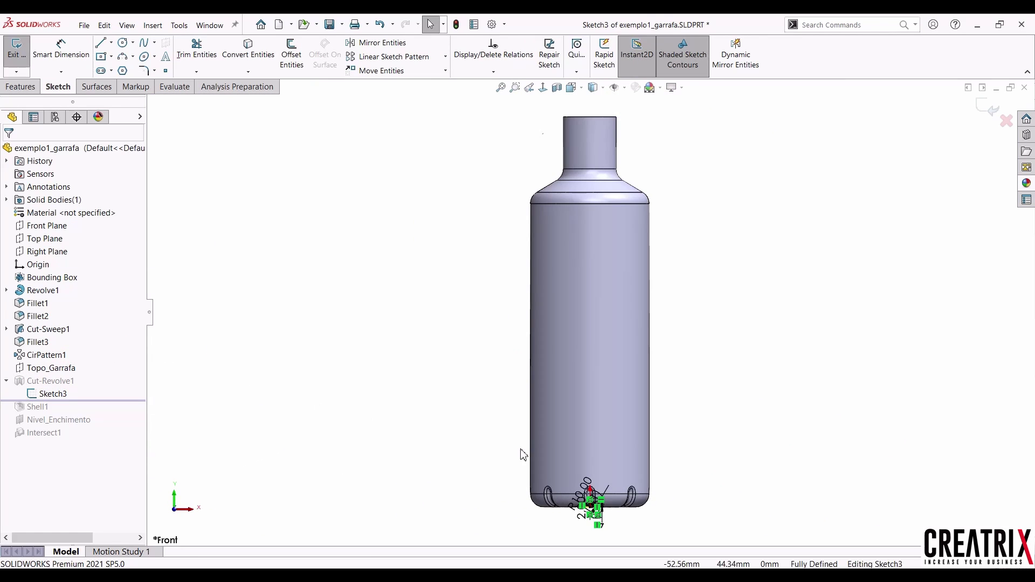
pyautogui.scroll(-5, 671, 481)
pyautogui.scroll(-5, 587, 491)
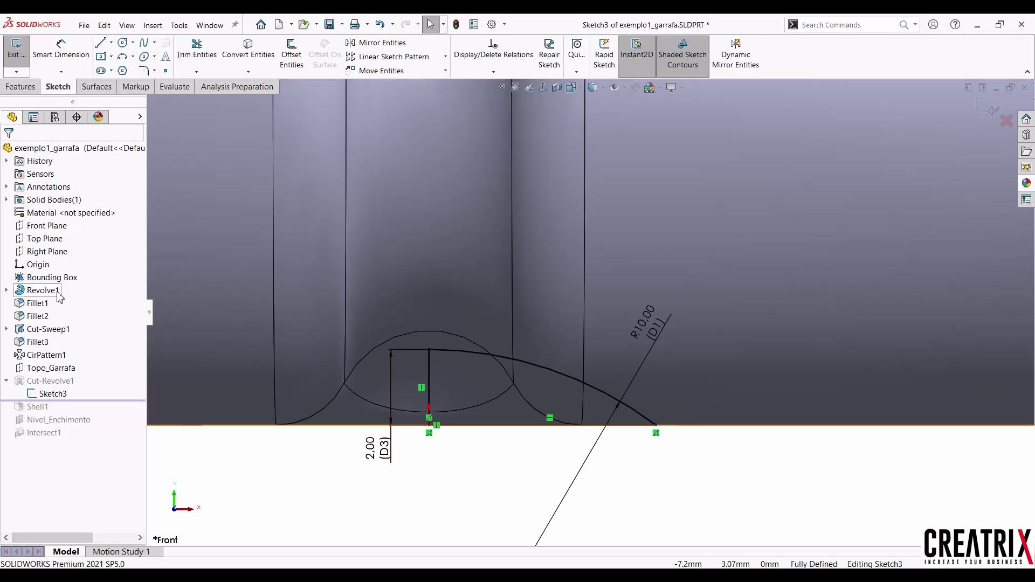
pyautogui.moveTo(58, 296)
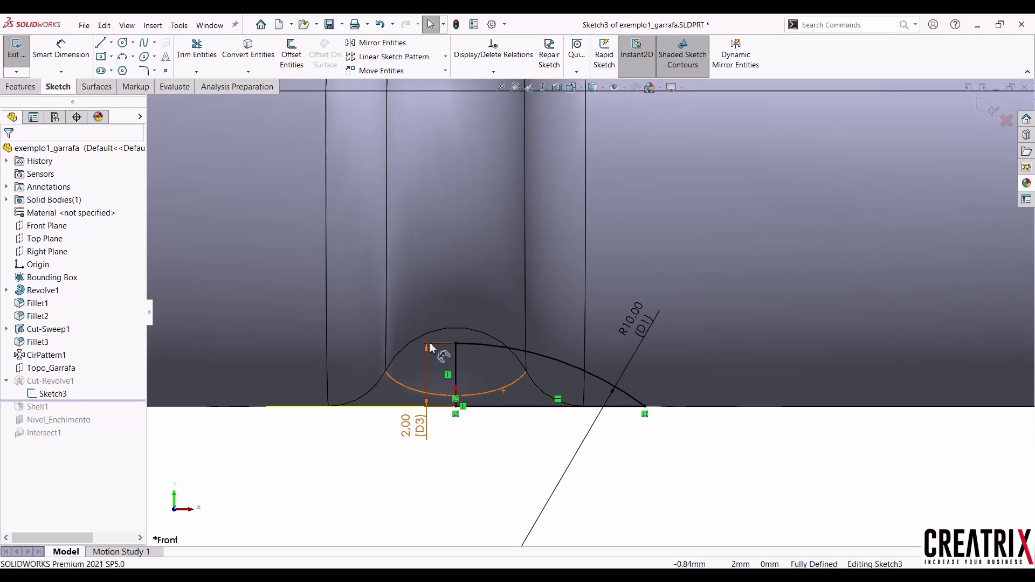
pyautogui.scroll(1, 674, 321)
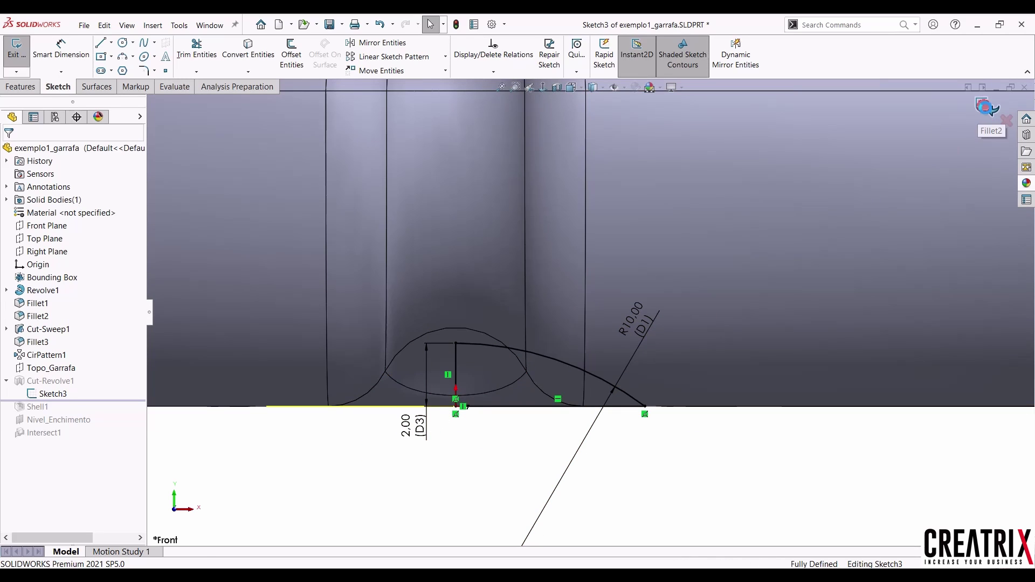
pyautogui.click(991, 106)
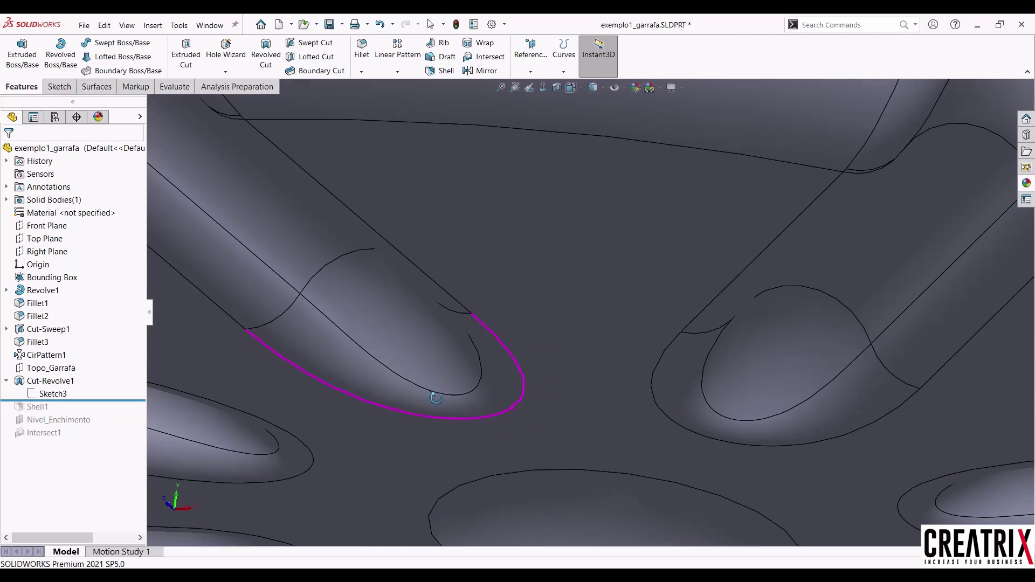
# Open Cut-Revolve1 for editing, examine its axis of revolution, direction type and angle, and accept the cut.
pyautogui.click(63, 381)
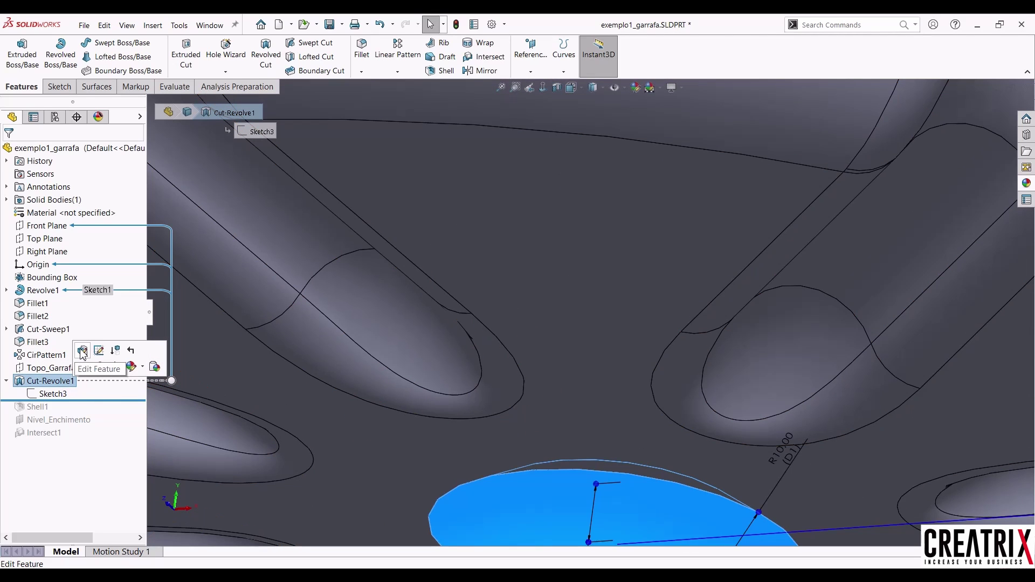
pyautogui.click(82, 351)
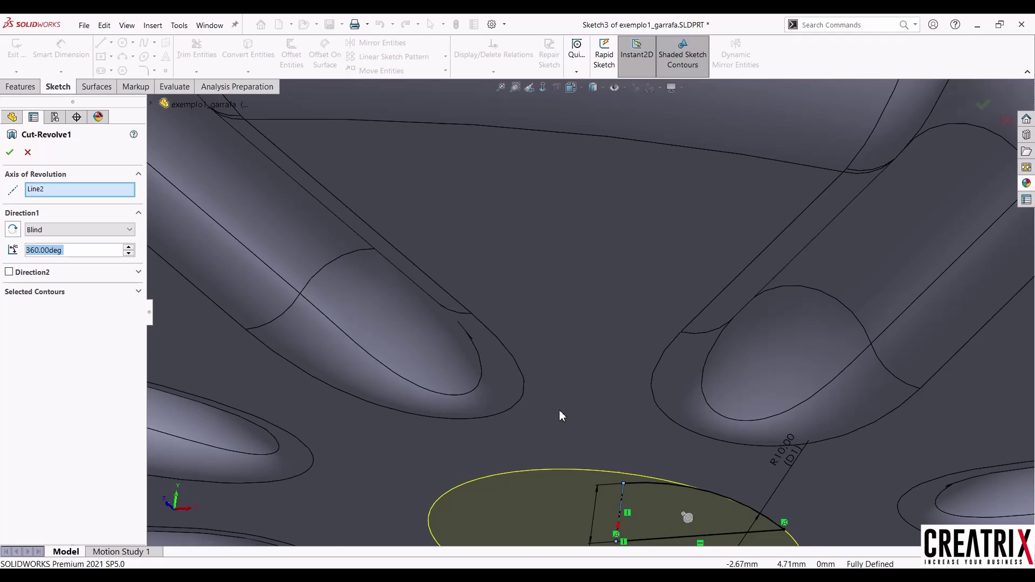
pyautogui.scroll(2, 561, 417)
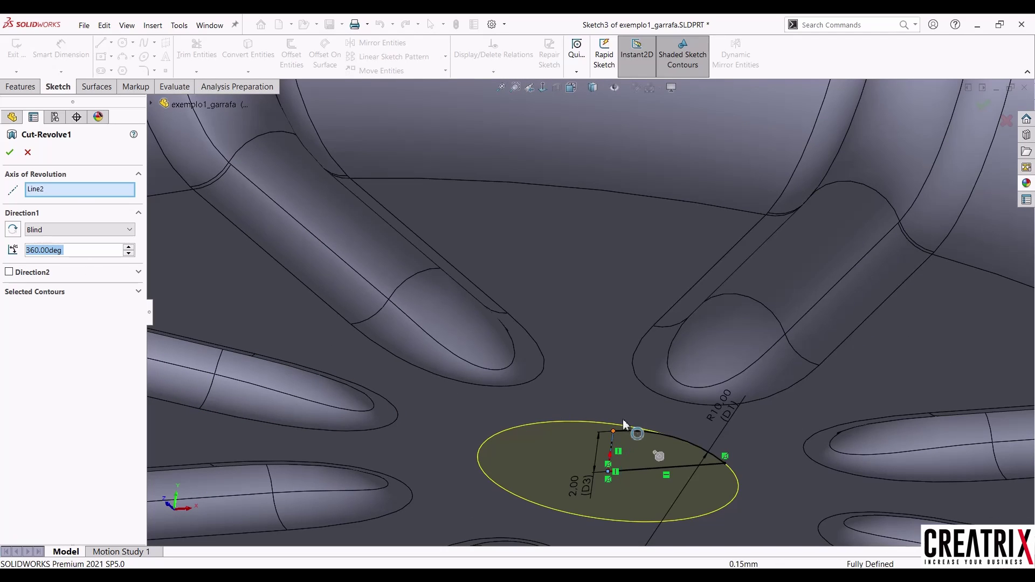
pyautogui.click(985, 107)
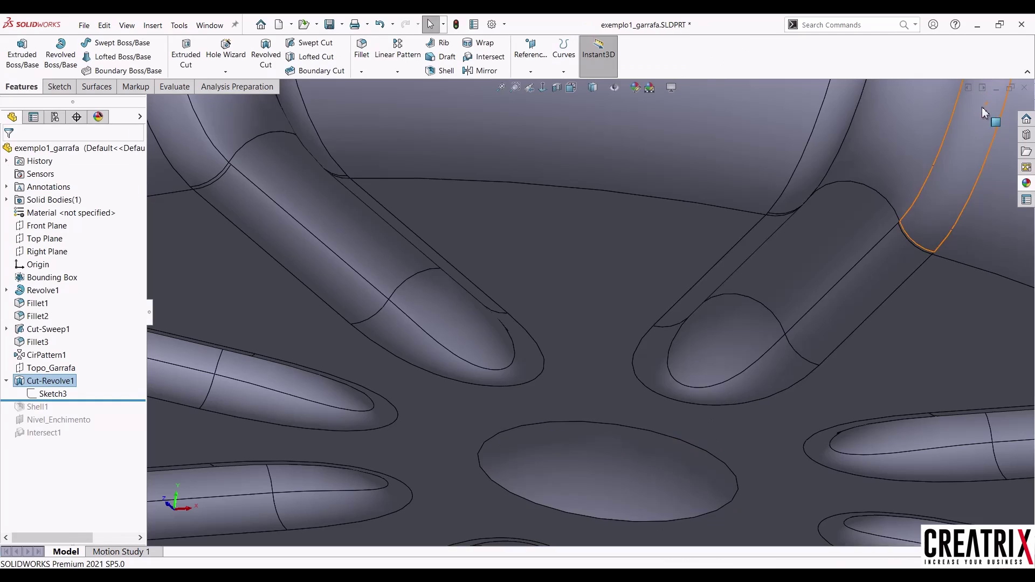
# Show the whole base from below, collapse Cut-Revolve1 and roll the feature history forward to include Shell1.
pyautogui.scroll(3, 607, 358)
pyautogui.moveTo(610, 358); pyautogui.dragTo(555, 389, button='middle')
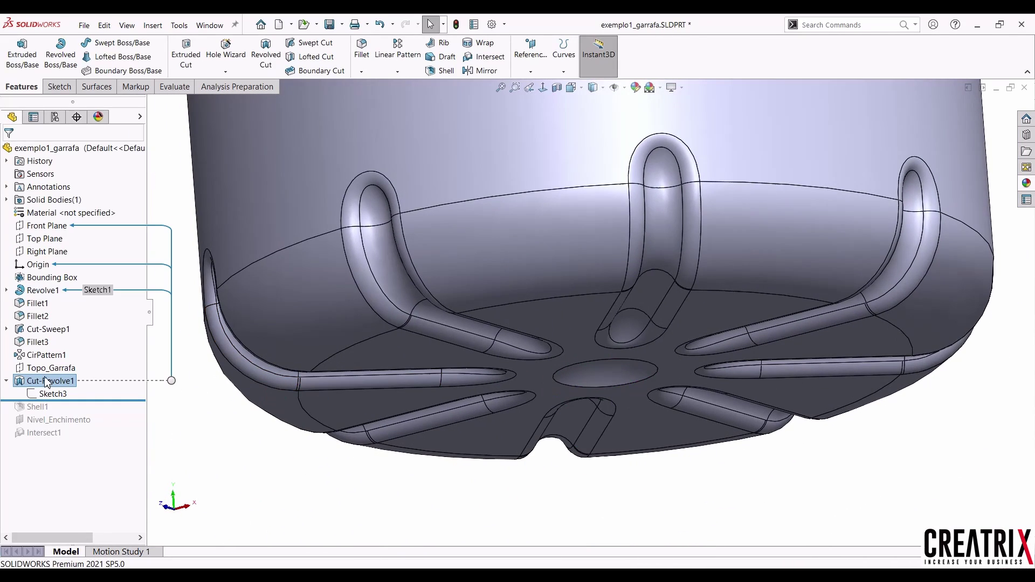
pyautogui.click(7, 380)
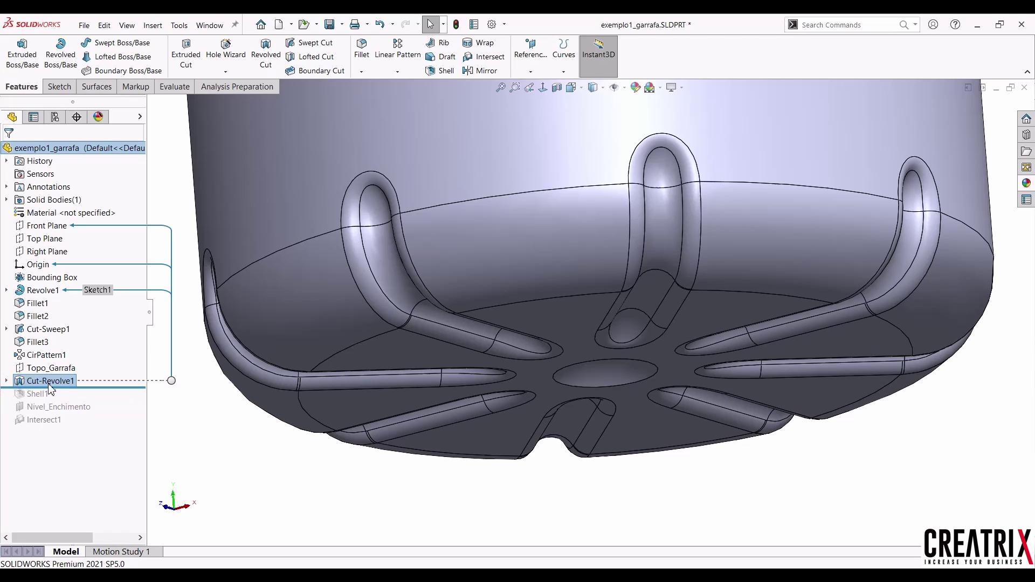
pyautogui.moveTo(66, 386); pyautogui.dragTo(69, 396)
# Look into the bottle's open mouth and select the thin rim face at the neck to inspect the shell's wall.
pyautogui.scroll(6, 475, 383)
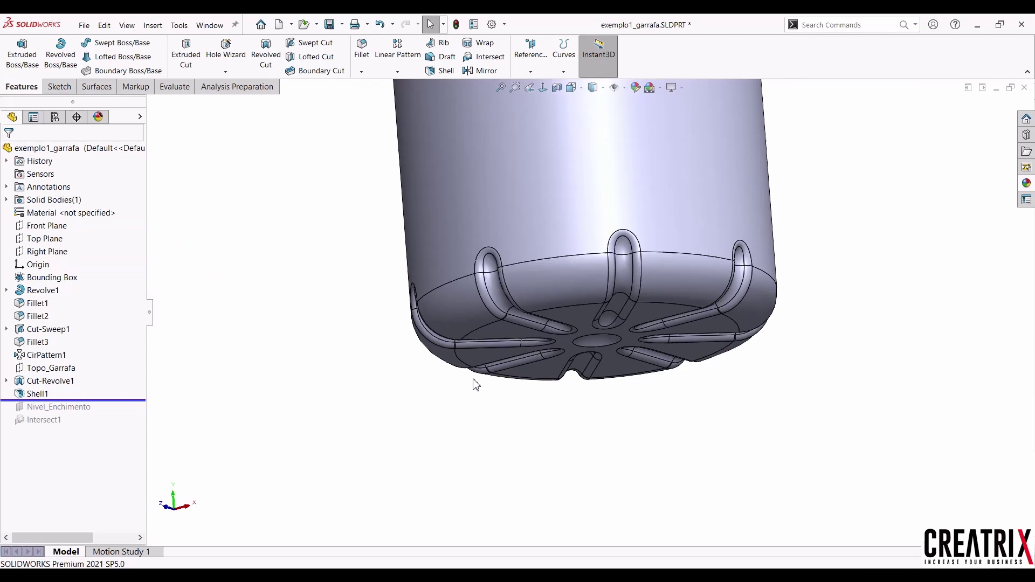
pyautogui.click(372, 368)
pyautogui.hotkey('ctrl', '7')
pyautogui.moveTo(503, 270); pyautogui.dragTo(423, 318, button='middle')
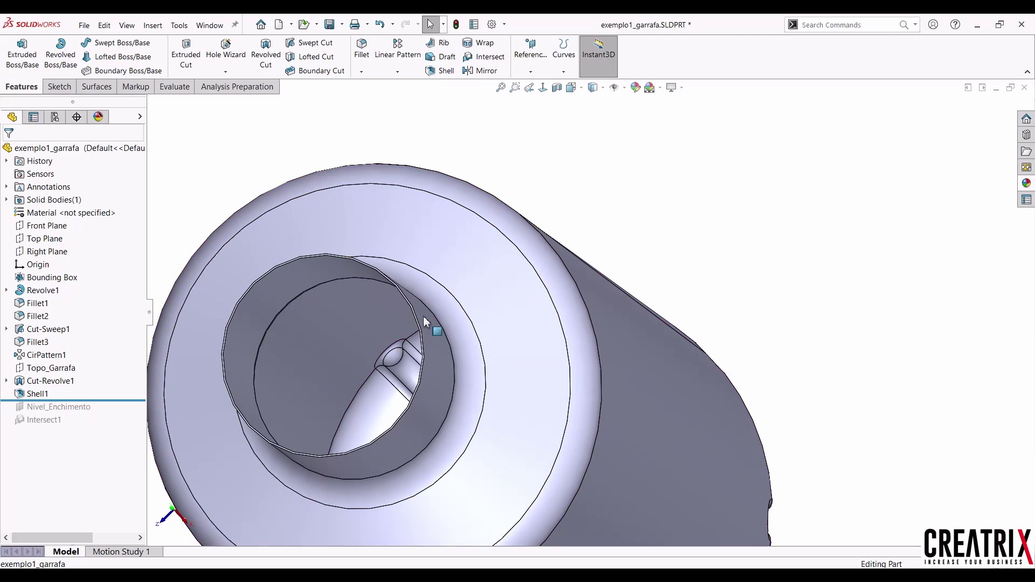
pyautogui.scroll(-10, 254, 307)
pyautogui.click(480, 319)
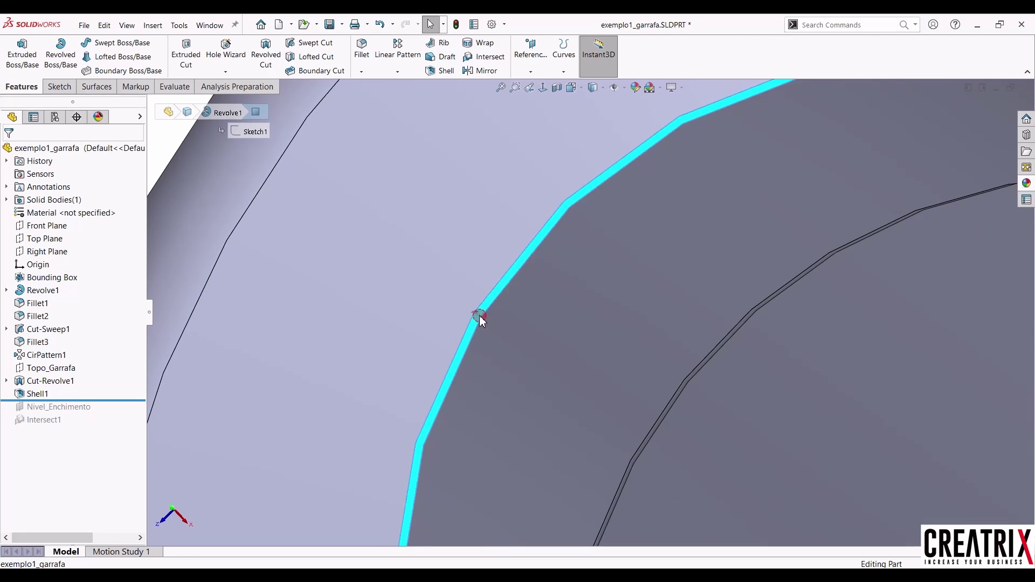
# Open Shell1 for editing, examine its wall thickness, accept it and show the whole bottle in trimetric view.
pyautogui.click(41, 394)
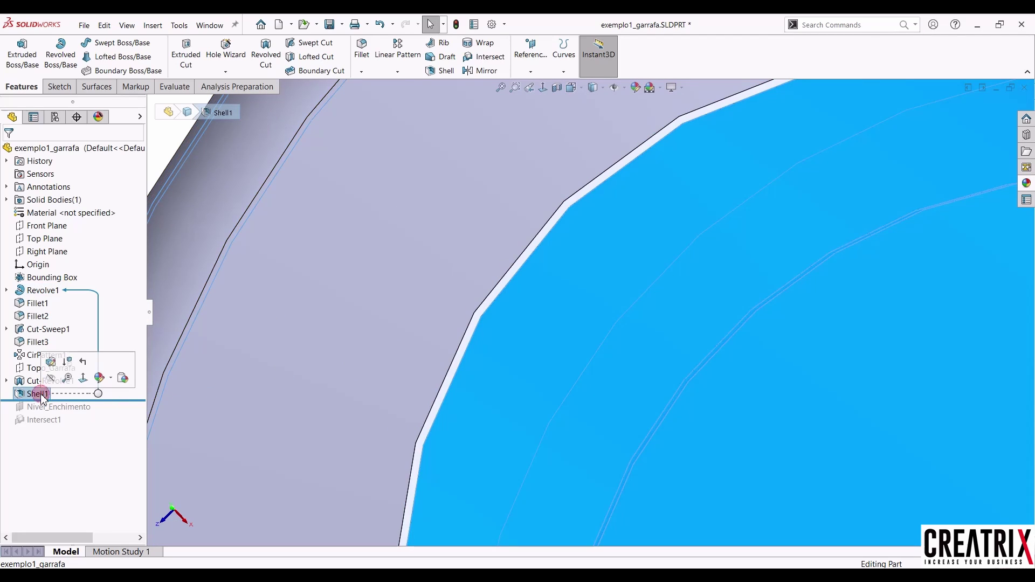
pyautogui.click(51, 362)
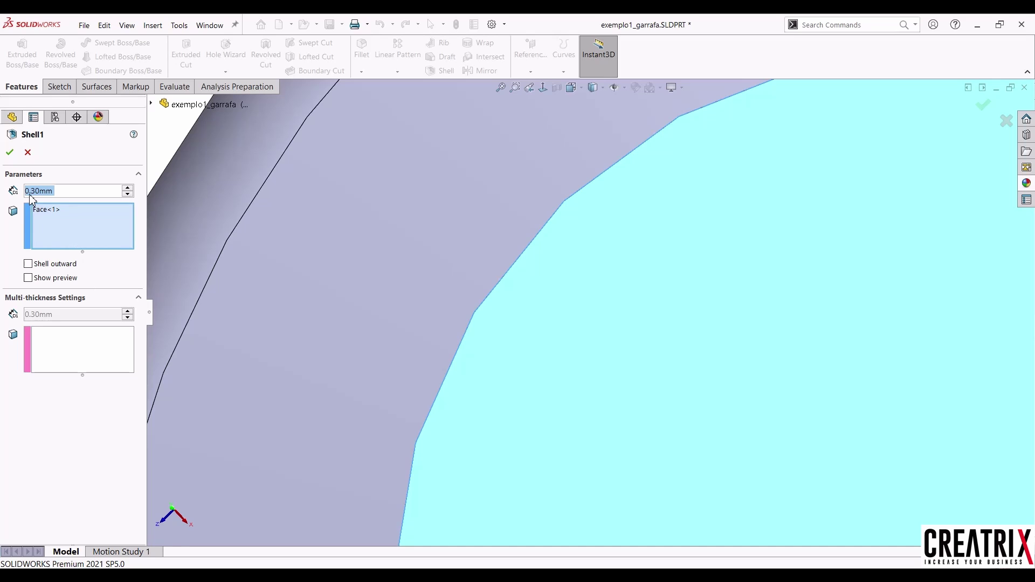
pyautogui.scroll(5, 529, 296)
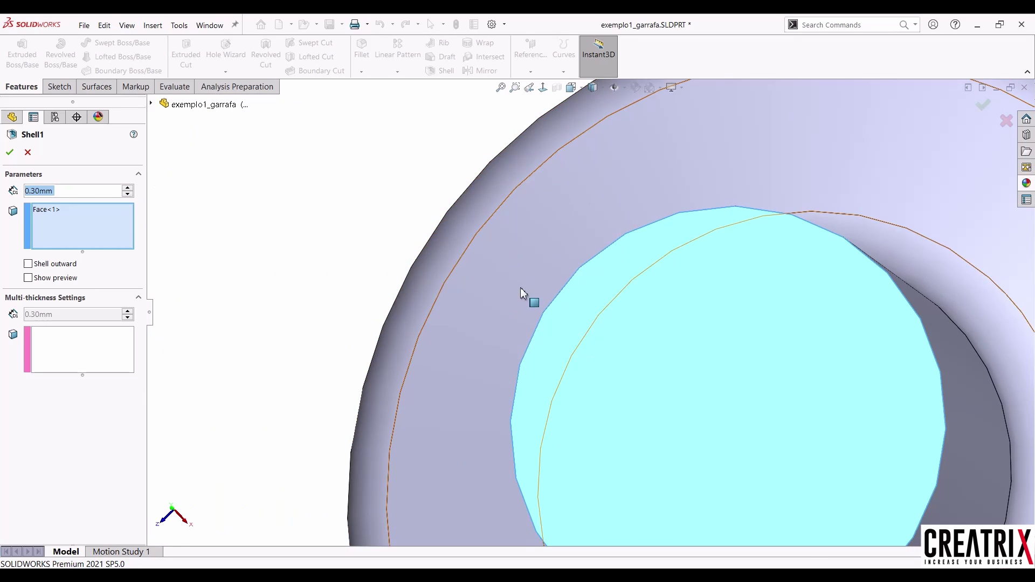
pyautogui.press('Return')
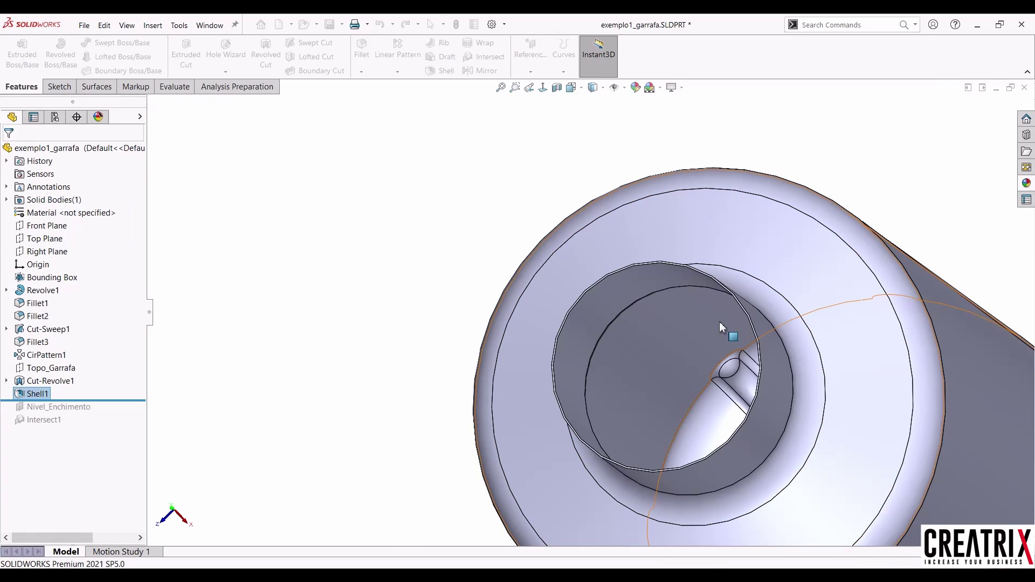
pyautogui.moveTo(720, 321); pyautogui.dragTo(441, 351, button='middle')
pyautogui.hotkey('ctrl', '7')
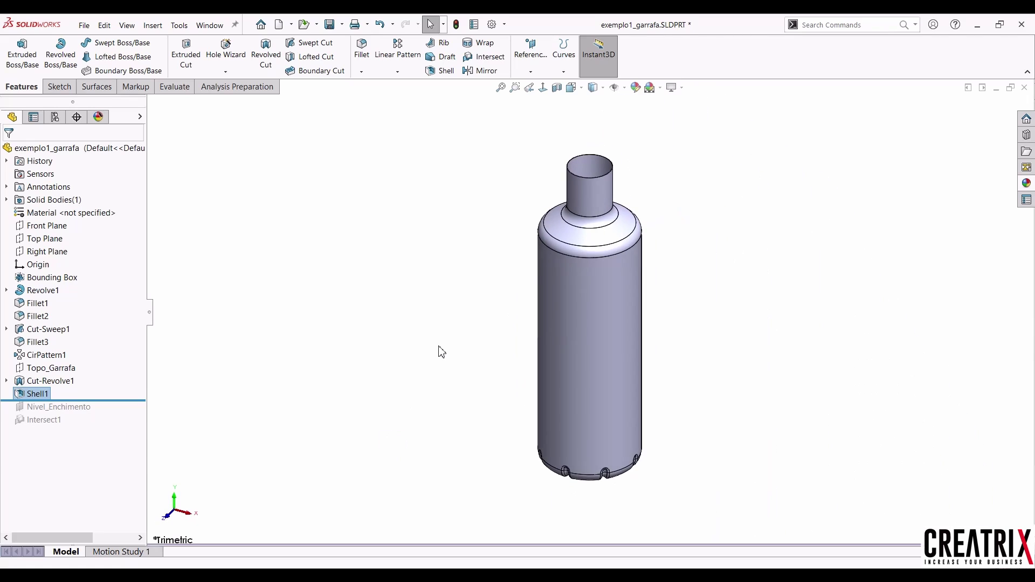
pyautogui.scroll(-2, 624, 287)
pyautogui.scroll(2, 642, 259)
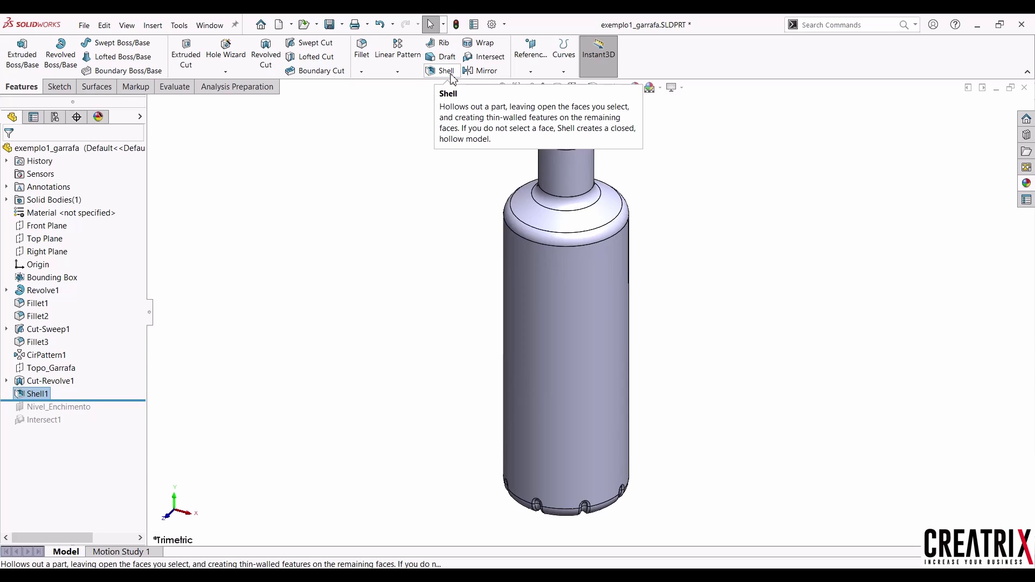
# Reopen Shell1, examine the removed face on top of the neck, accept the shell and inspect the open mouth.
pyautogui.click(38, 394)
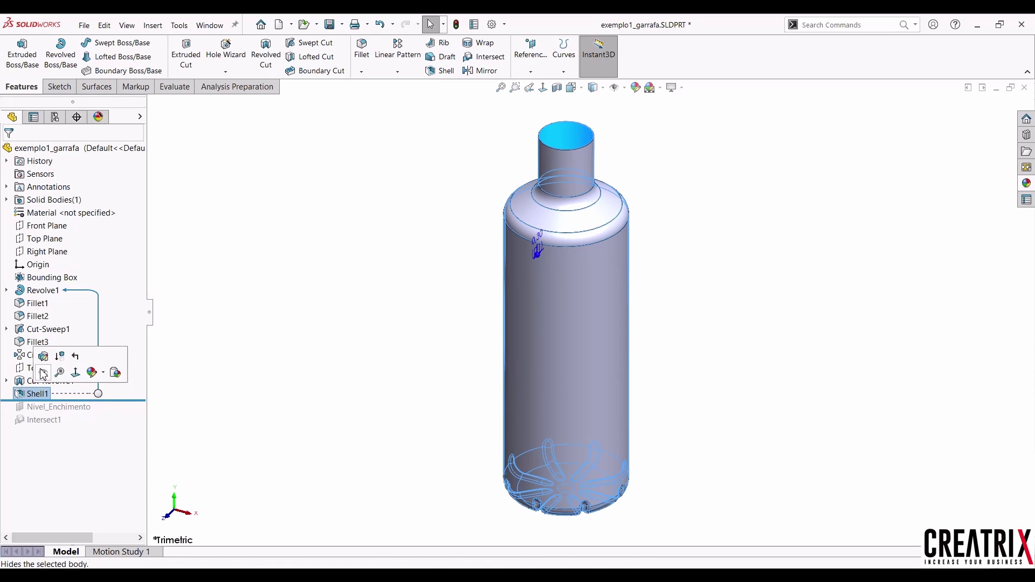
pyautogui.click(43, 356)
pyautogui.click(71, 213)
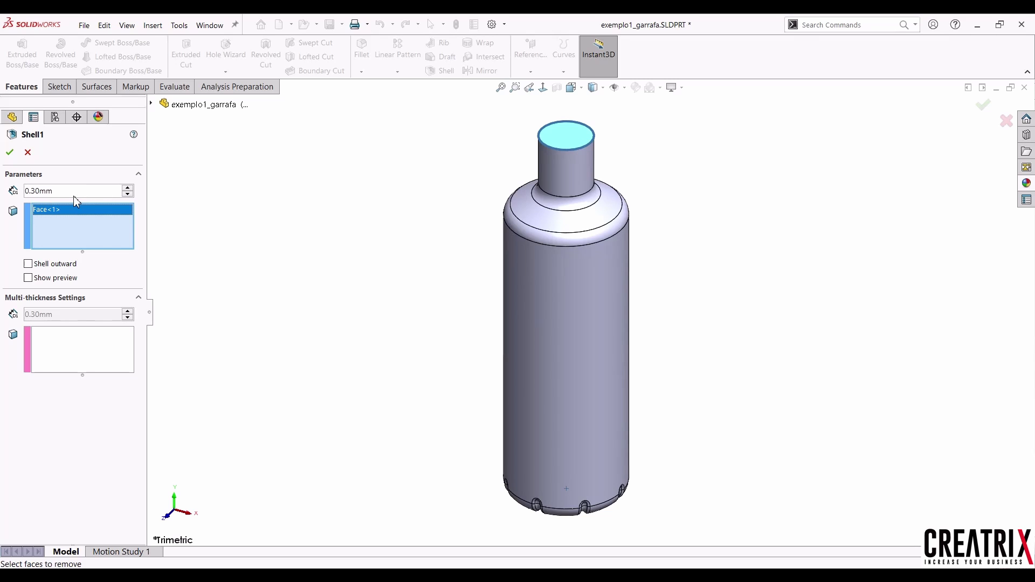
pyautogui.scroll(-5, 545, 152)
pyautogui.scroll(-2, 618, 245)
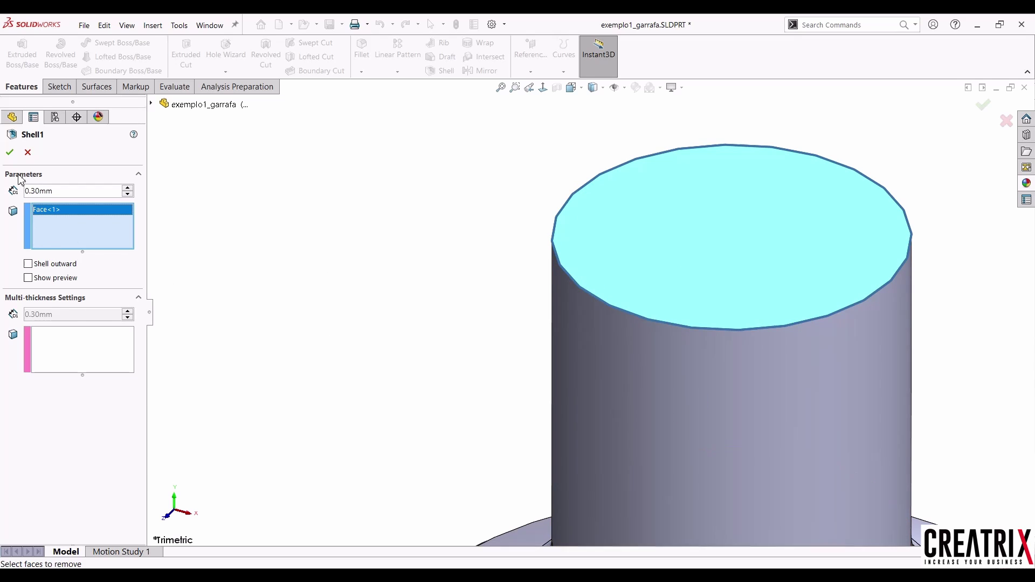
pyautogui.click(10, 152)
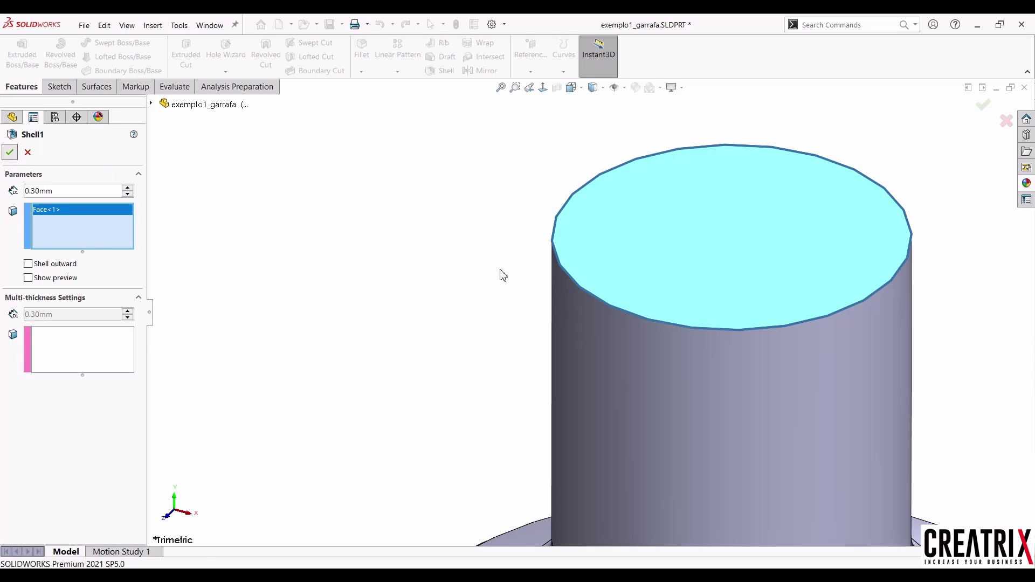
pyautogui.moveTo(684, 289); pyautogui.dragTo(681, 451, button='middle')
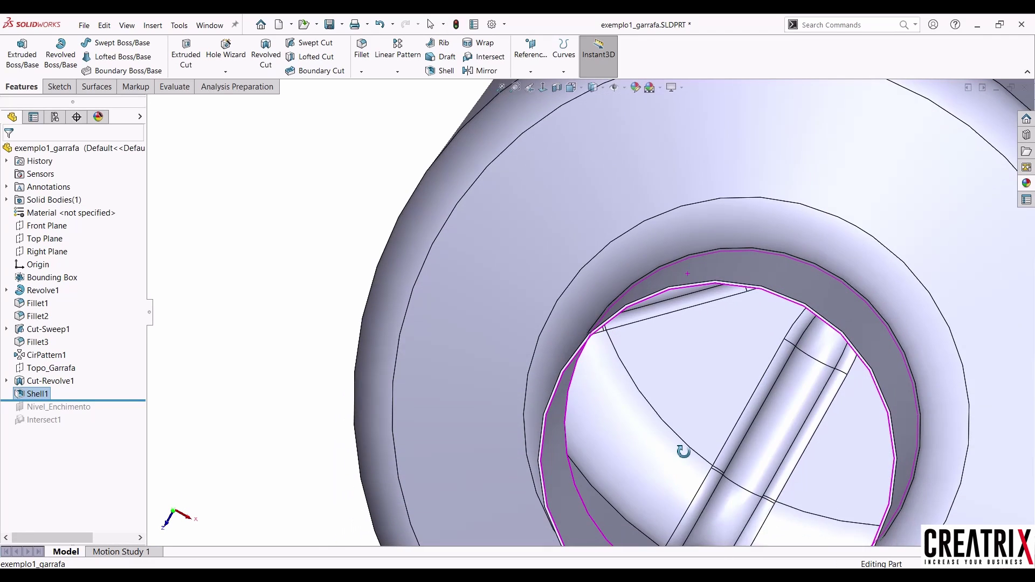
pyautogui.scroll(5, 691, 431)
pyautogui.scroll(2, 782, 463)
pyautogui.moveTo(790, 450); pyautogui.dragTo(826, 318, button='right')
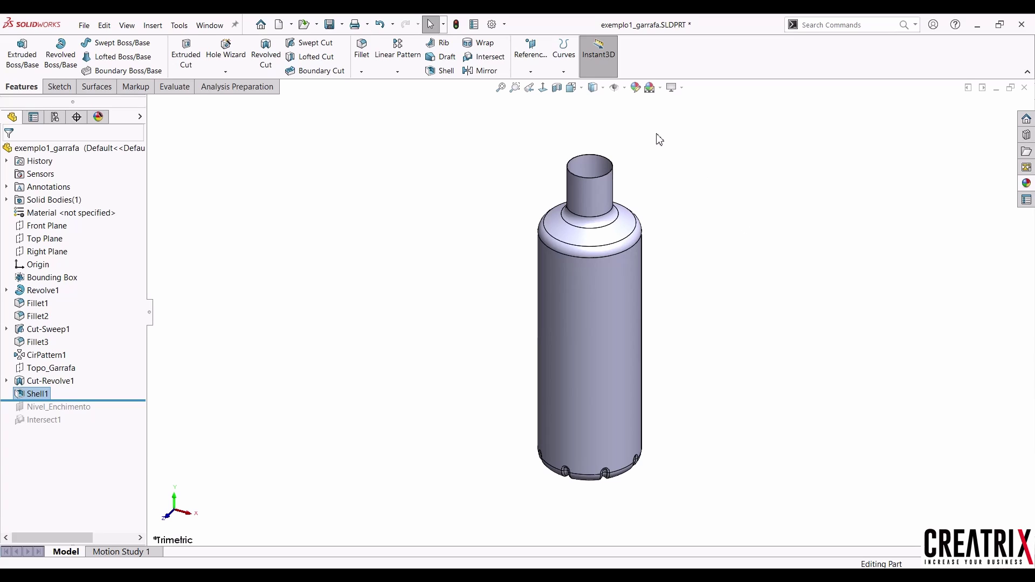
# Start a section view on the Front Plane and inspect the hollow interior from the neck to the grooved base.
pyautogui.click(556, 88)
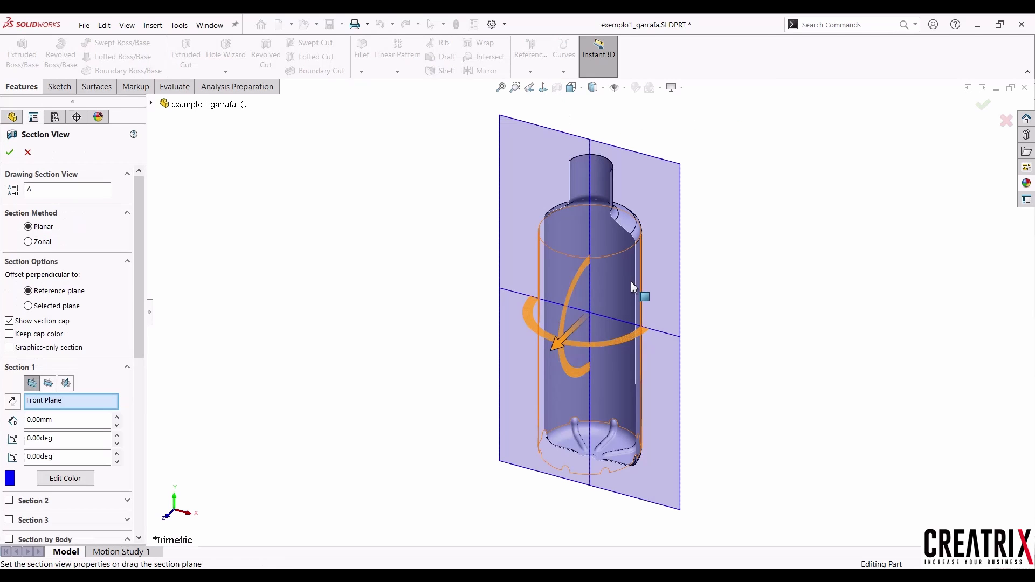
pyautogui.moveTo(640, 279); pyautogui.dragTo(677, 236, button='middle')
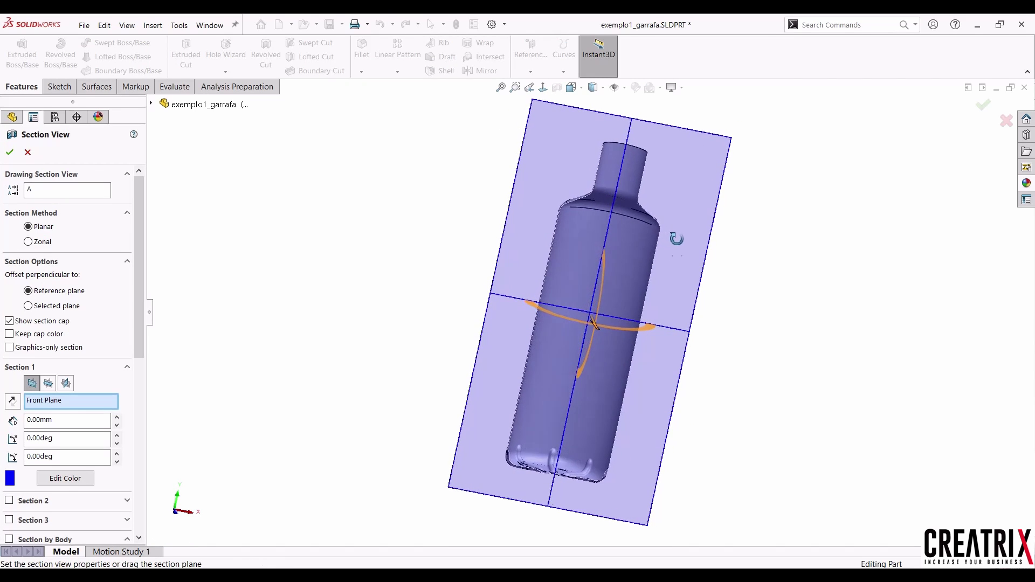
pyautogui.scroll(-4, 591, 375)
pyautogui.scroll(5, 616, 264)
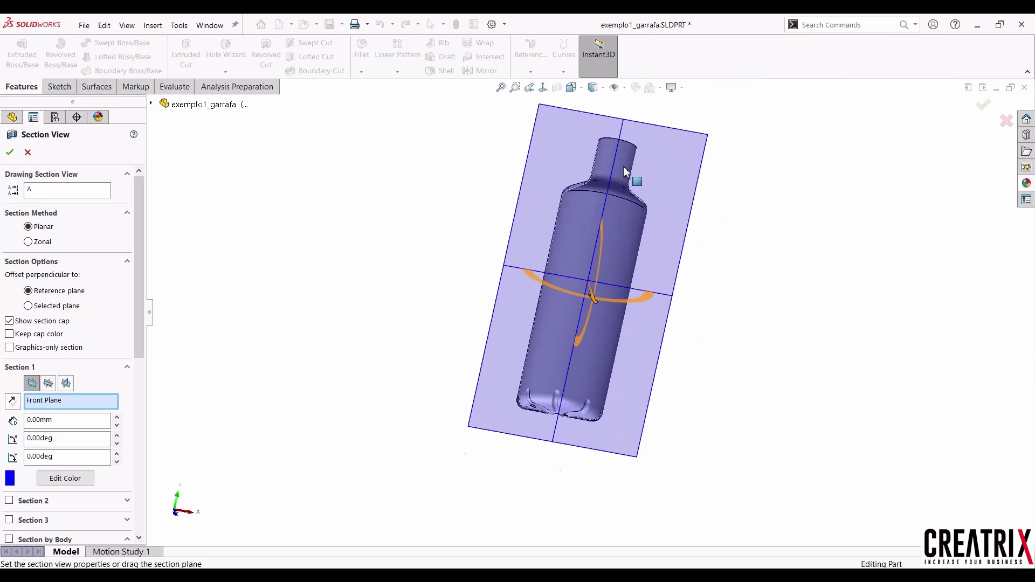
pyautogui.moveTo(623, 168); pyautogui.dragTo(578, 115, button='middle')
pyautogui.scroll(-6, 577, 342)
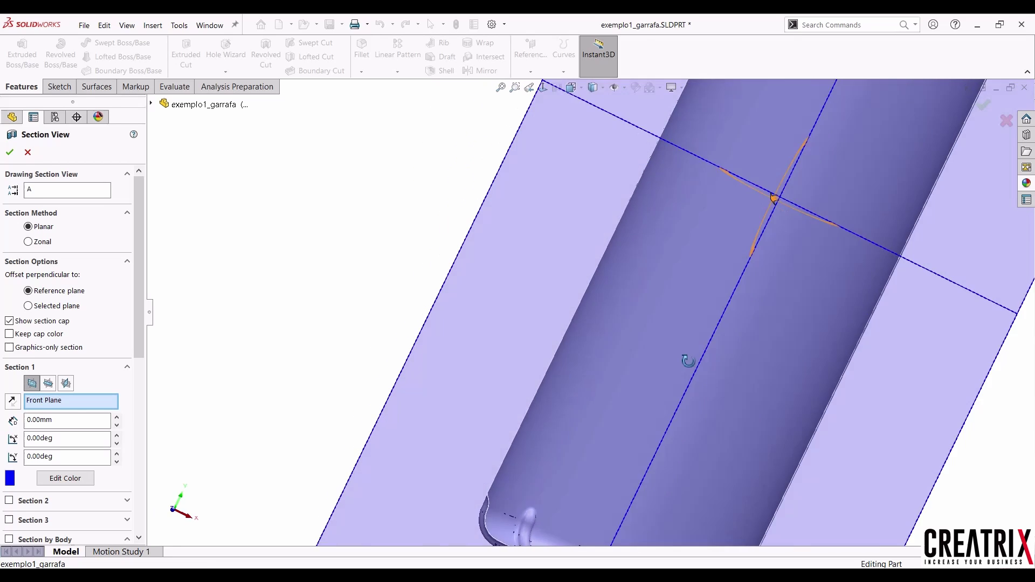
pyautogui.moveTo(688, 362); pyautogui.dragTo(695, 422, button='middle')
pyautogui.scroll(3, 694, 422)
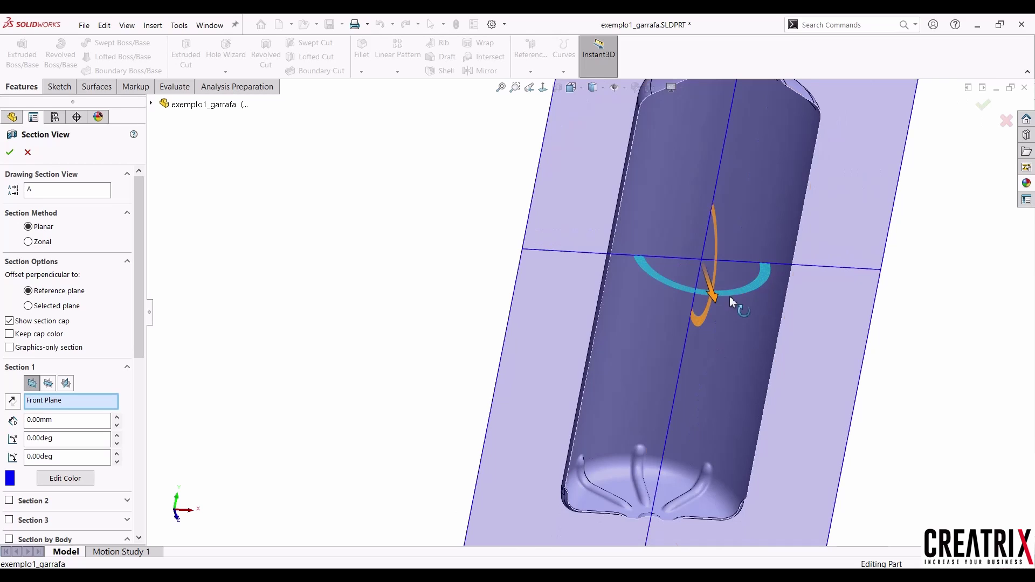
# Rotate the section plane about 18.6°, examine the cut wall's thickness up close and accept the section view.
pyautogui.moveTo(740, 290); pyautogui.dragTo(762, 285)
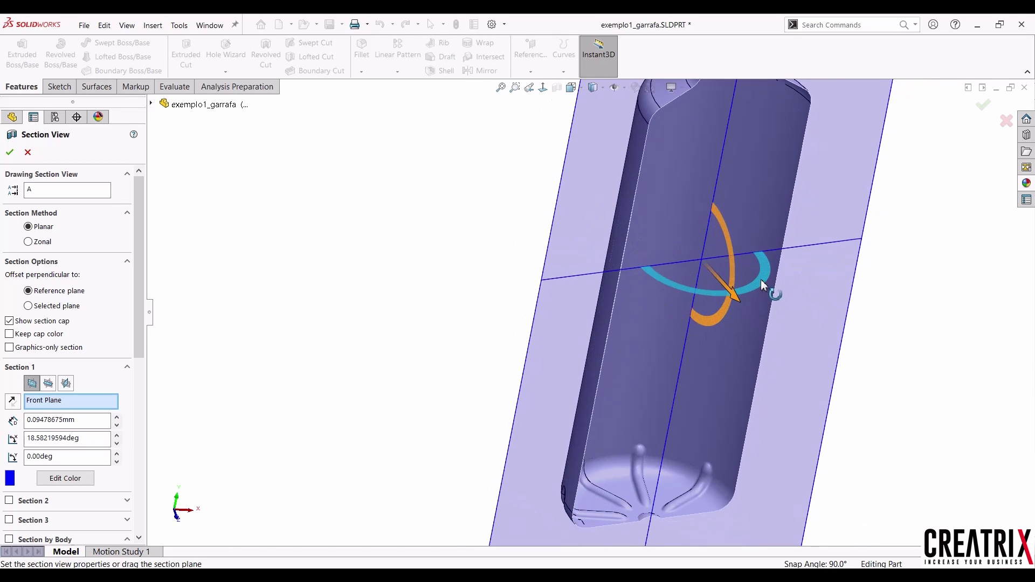
pyautogui.scroll(-10, 669, 225)
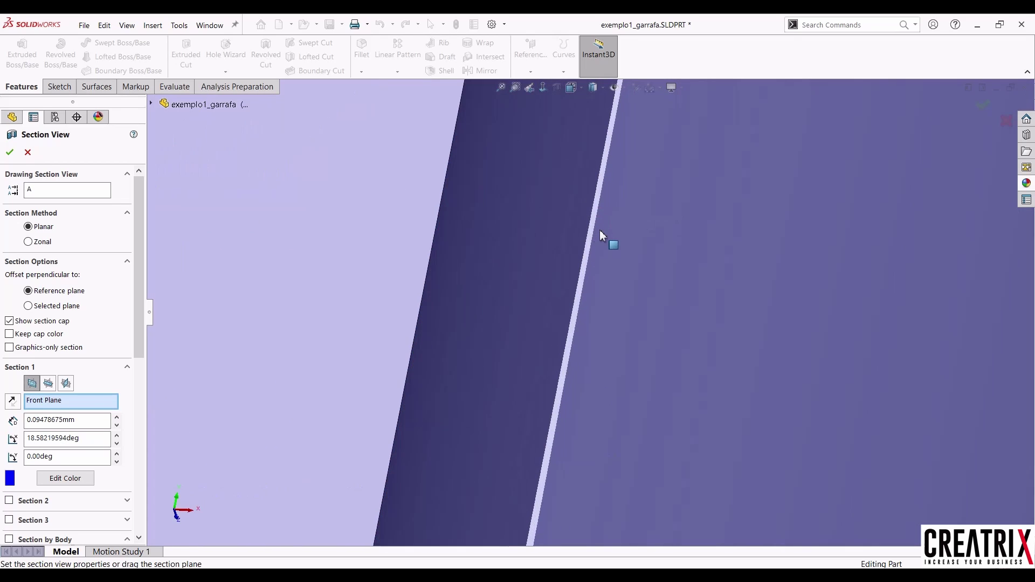
pyautogui.moveTo(600, 231)
pyautogui.mouseDown(button='middle')
pyautogui.moveTo(561, 215)
pyautogui.moveTo(600, 241)
pyautogui.mouseUp(button='middle')
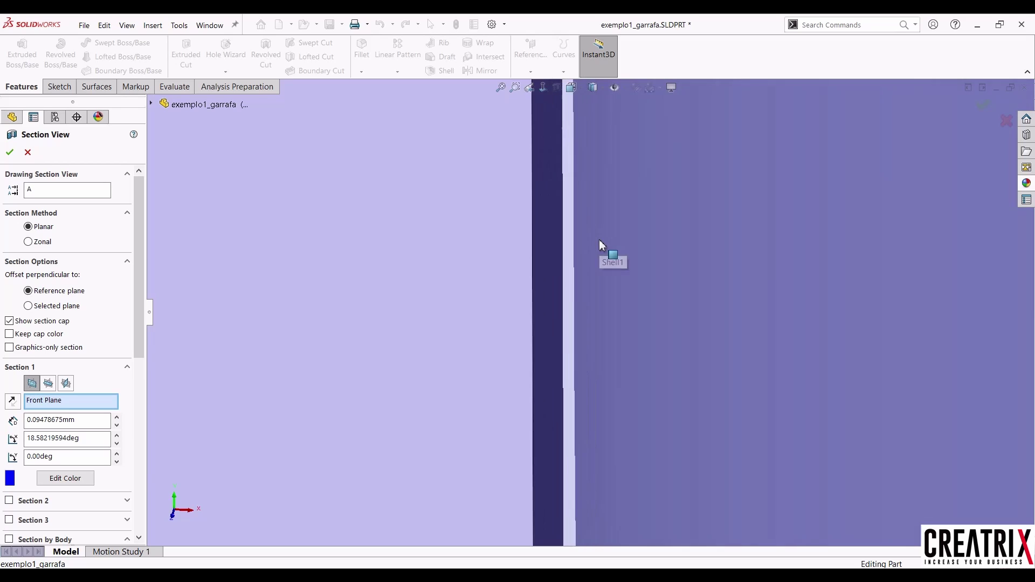
pyautogui.scroll(10, 625, 232)
pyautogui.click(984, 107)
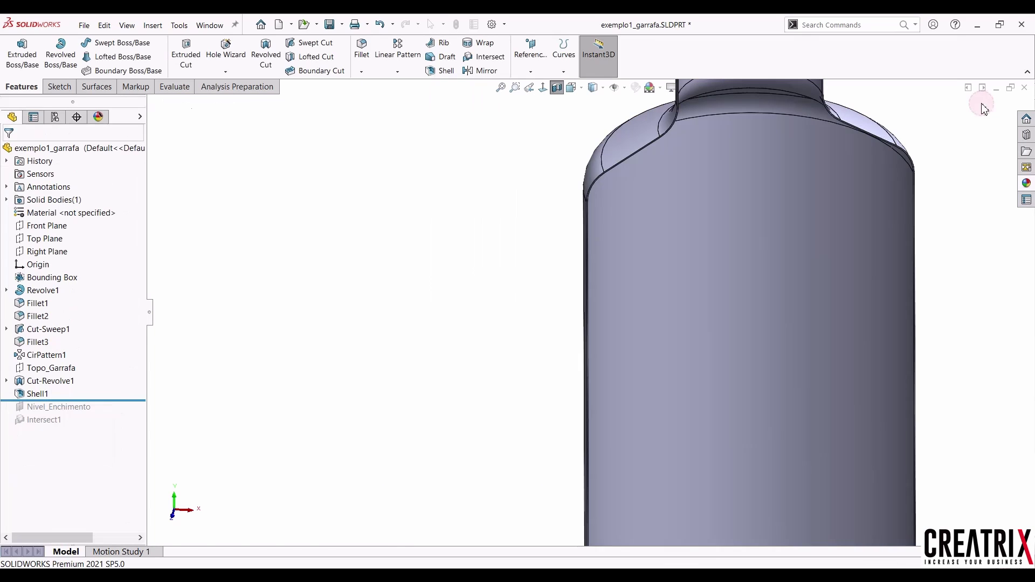
# Inspect the whole sectioned bottle, turn the section view off and restore the trimetric view.
pyautogui.scroll(5, 841, 194)
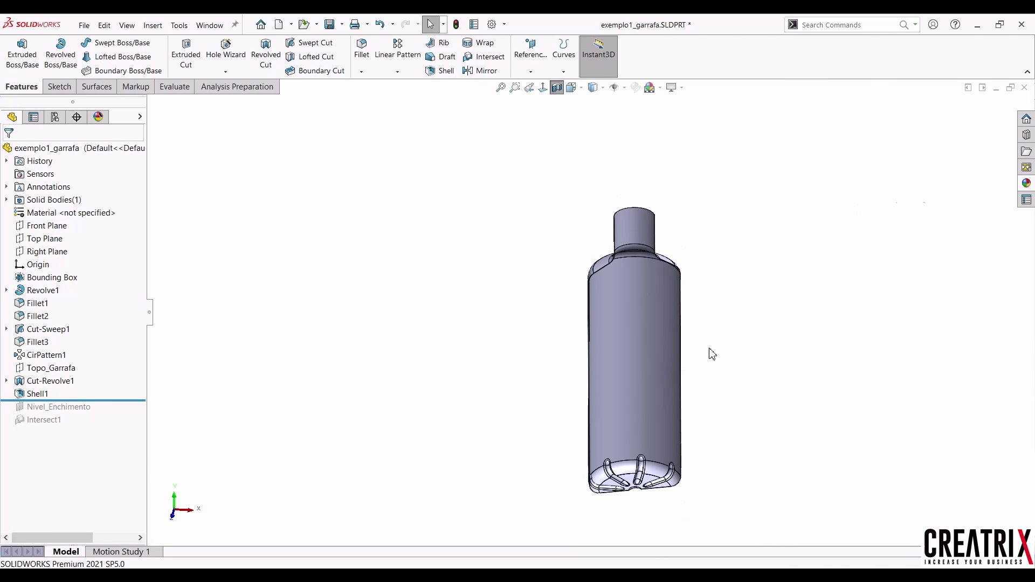
pyautogui.moveTo(709, 353); pyautogui.dragTo(617, 228, button='middle')
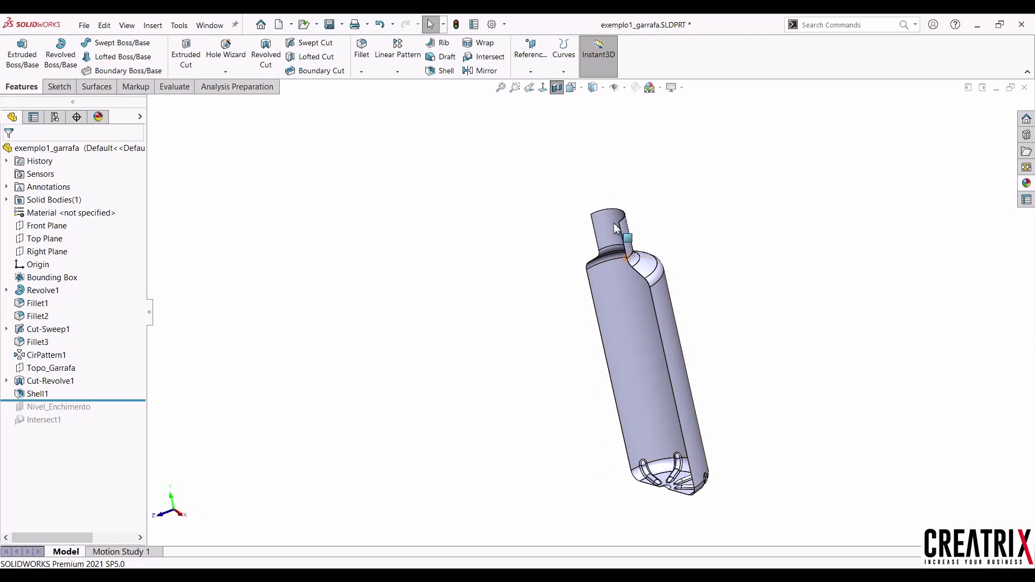
pyautogui.click(557, 87)
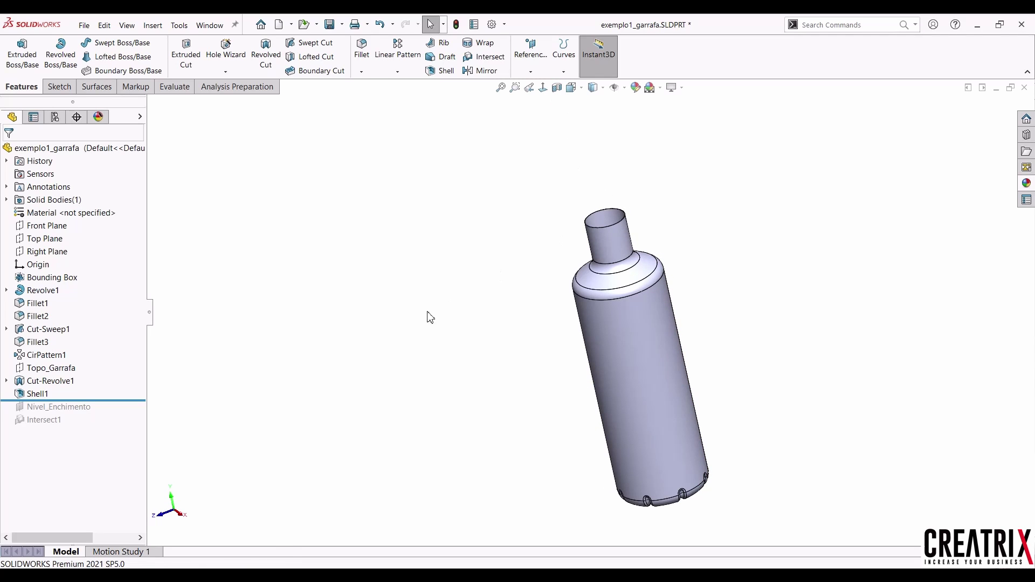
pyautogui.hotkey('ctrl', '7')
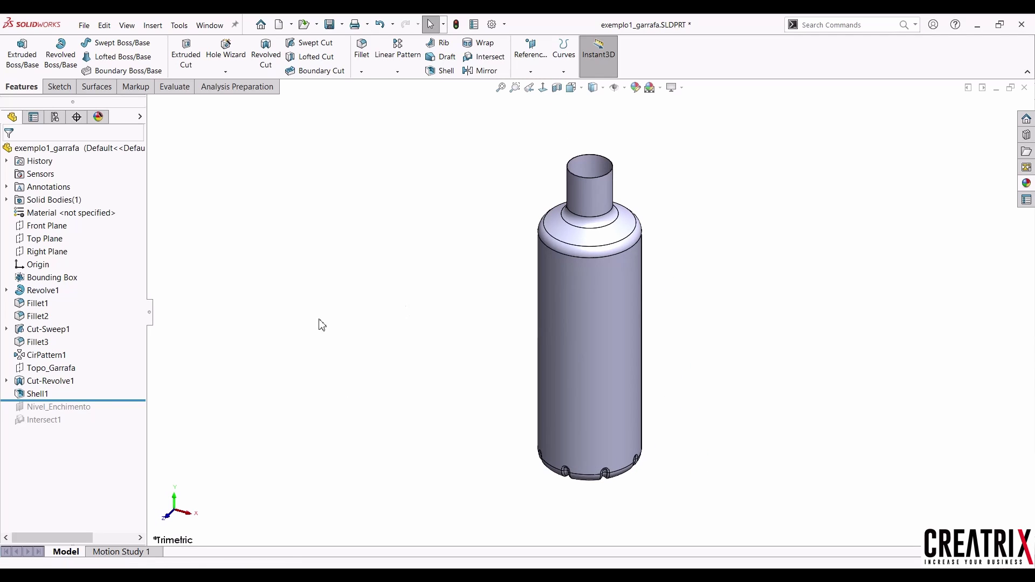
# Roll the feature history forward to include the Nivel_Enchimento plane and compare it with the Topo_Garrafa plane.
pyautogui.moveTo(112, 399); pyautogui.dragTo(102, 417)
pyautogui.click(63, 410)
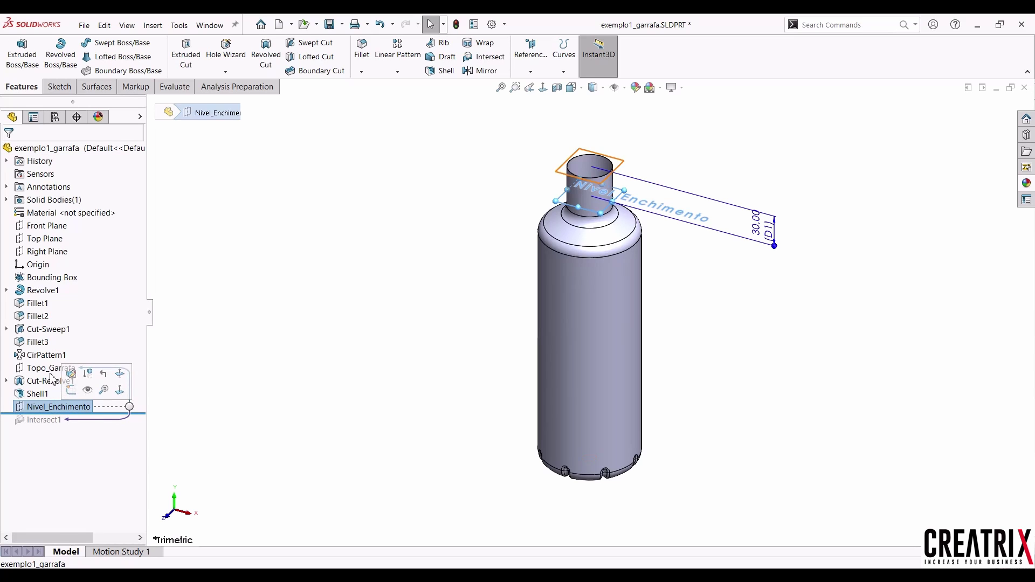
pyautogui.click(51, 369)
pyautogui.click(59, 406)
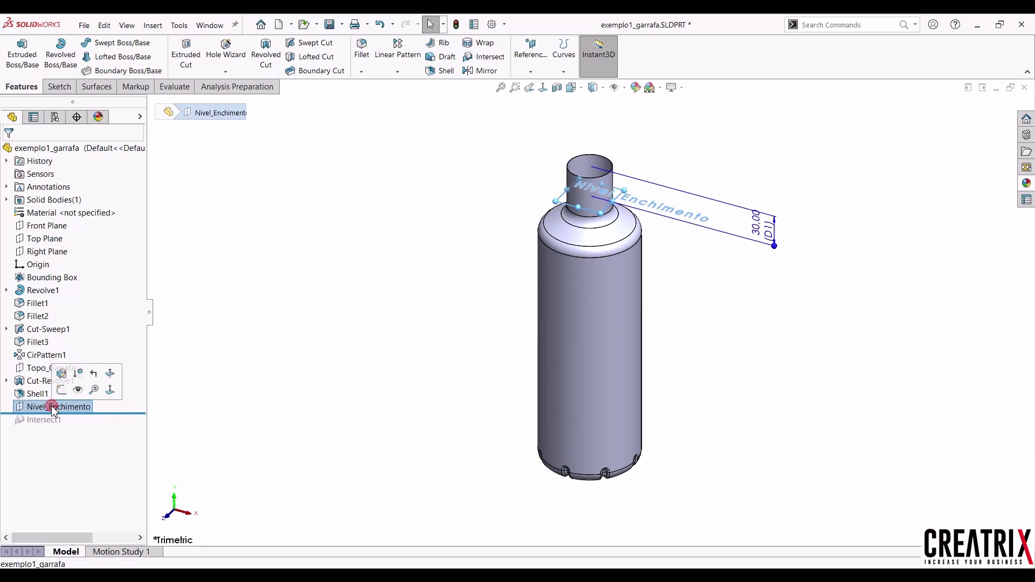
# Review the part's dynamic reference visualization options and examine the parent and child relations of Nivel_Enchimento, Shell1 and Revolve1.
pyautogui.rightClick(81, 151)
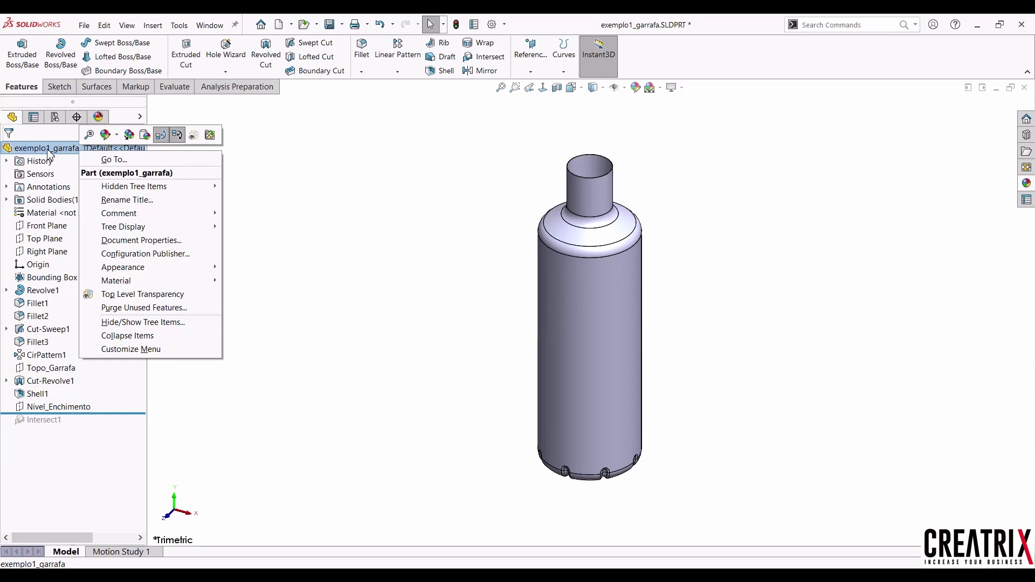
pyautogui.click(179, 136)
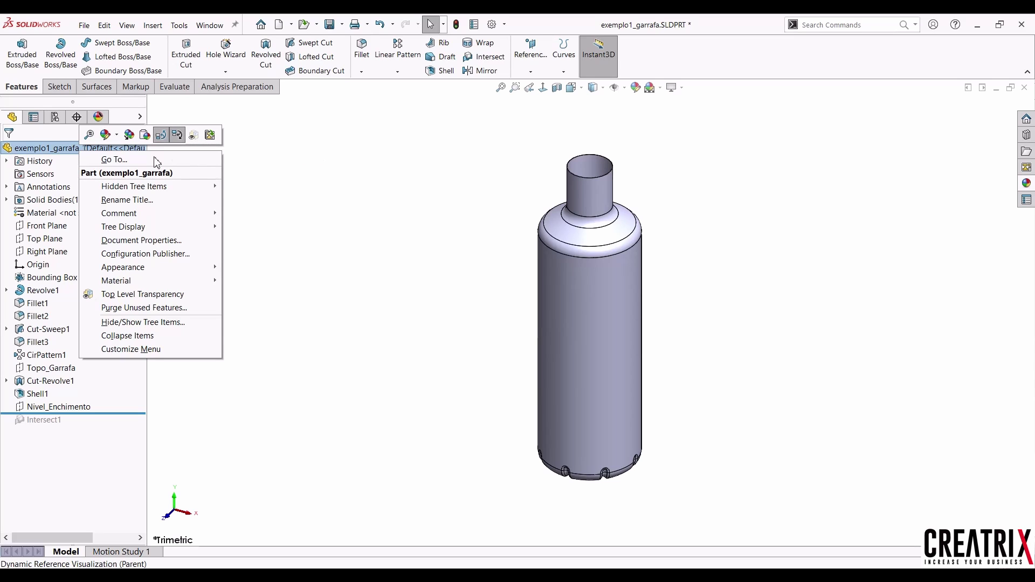
pyautogui.click(55, 410)
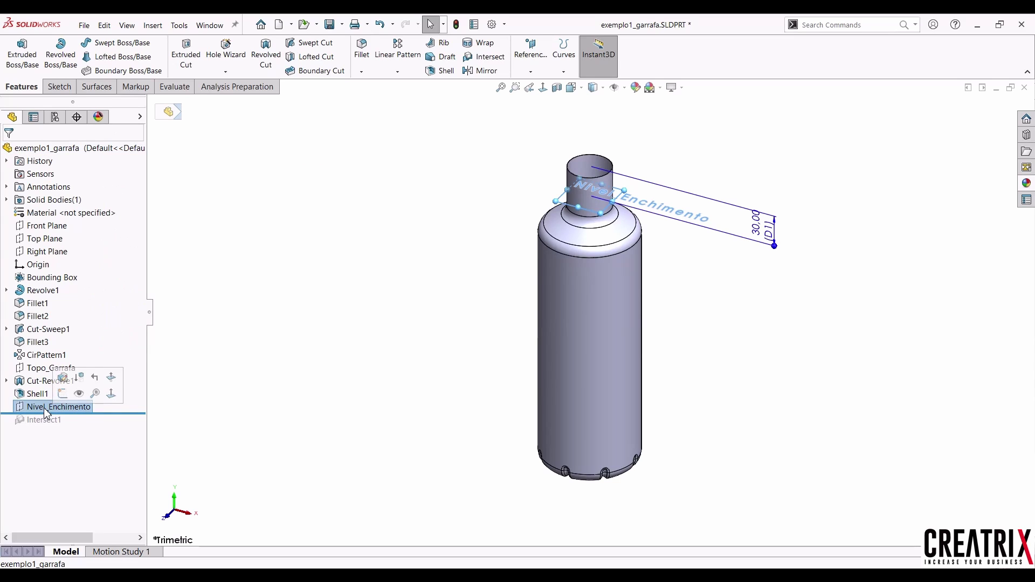
pyautogui.click(36, 394)
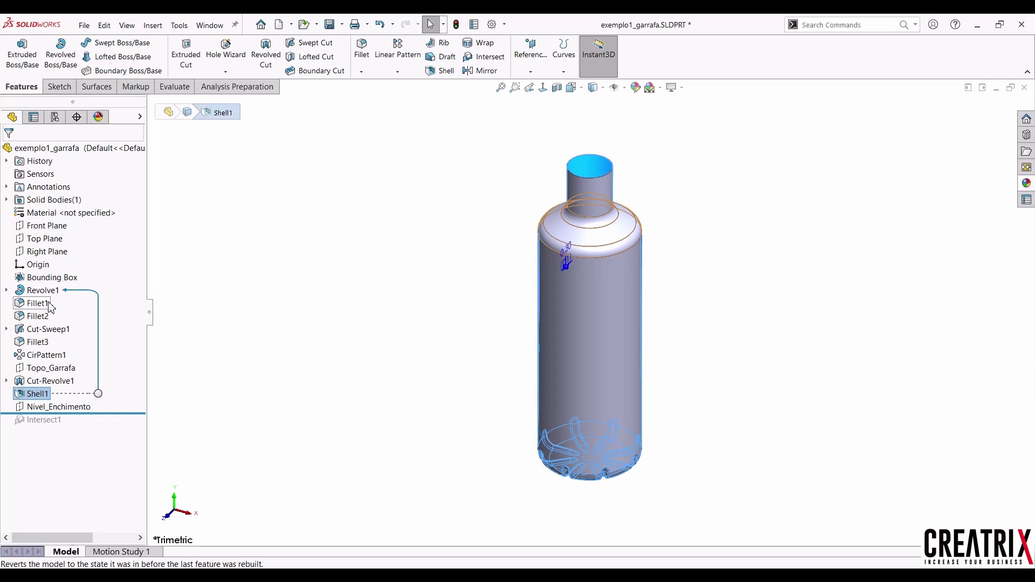
pyautogui.click(44, 291)
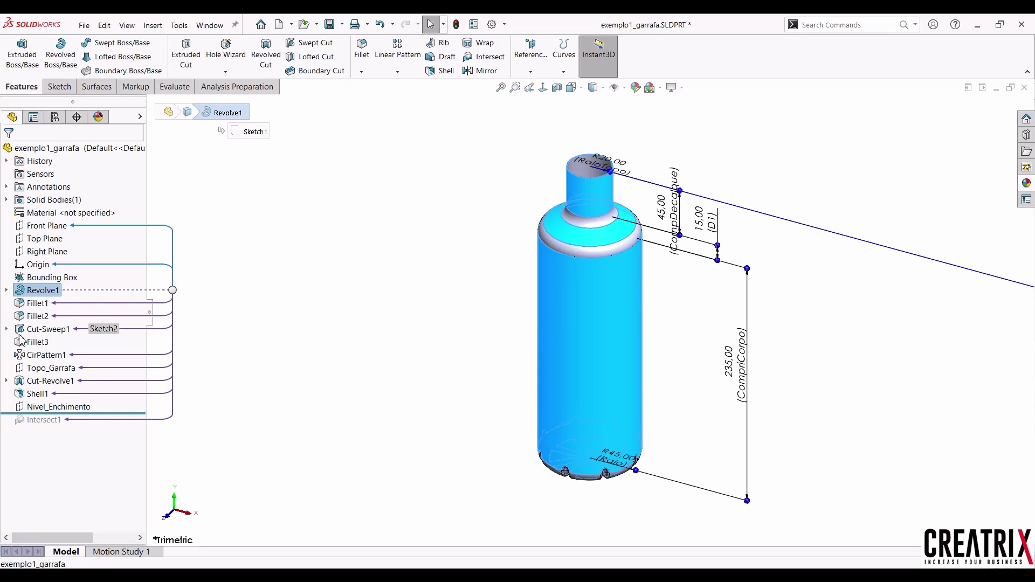
# Review the definition of the Nivel_Enchimento plane, toggle its offset direction off and back on, and accept it.
pyautogui.click(53, 408)
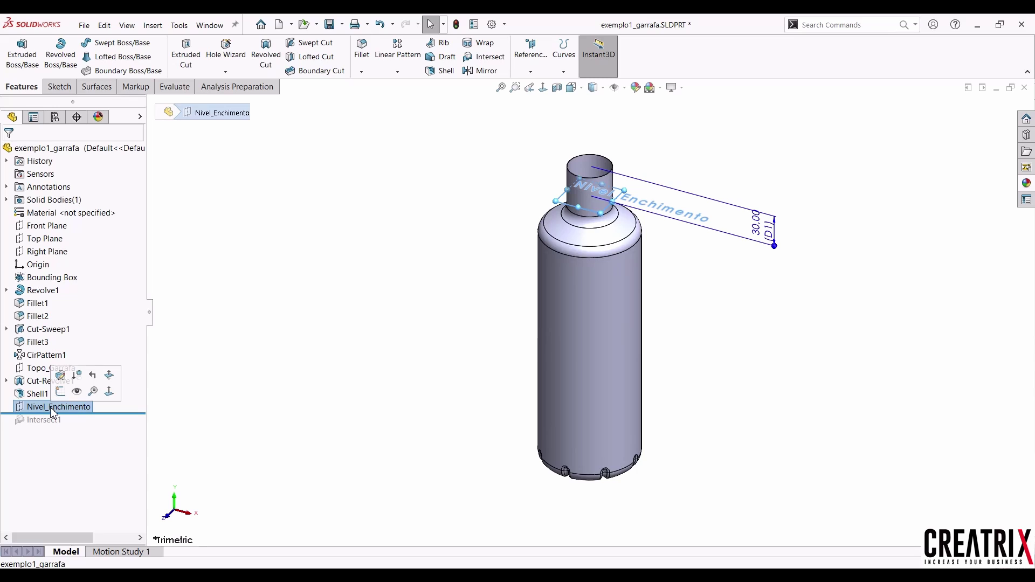
pyautogui.click(60, 375)
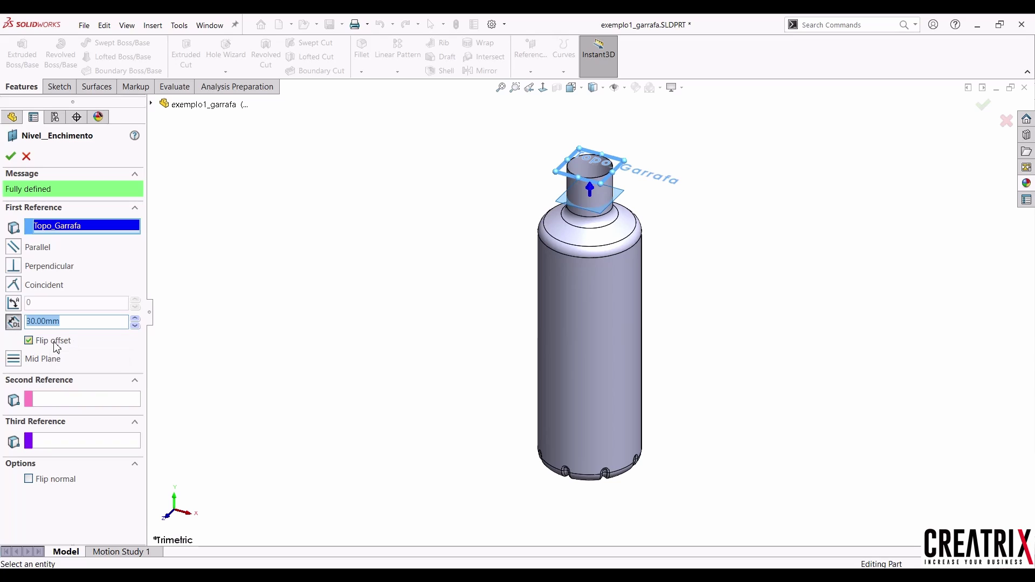
pyautogui.click(30, 343)
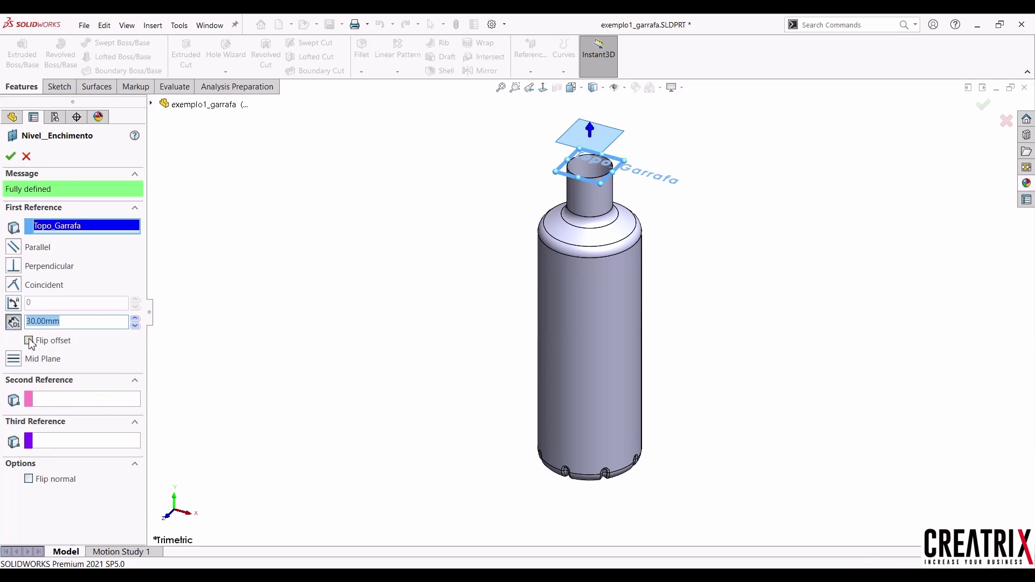
pyautogui.click(29, 342)
pyautogui.click(10, 156)
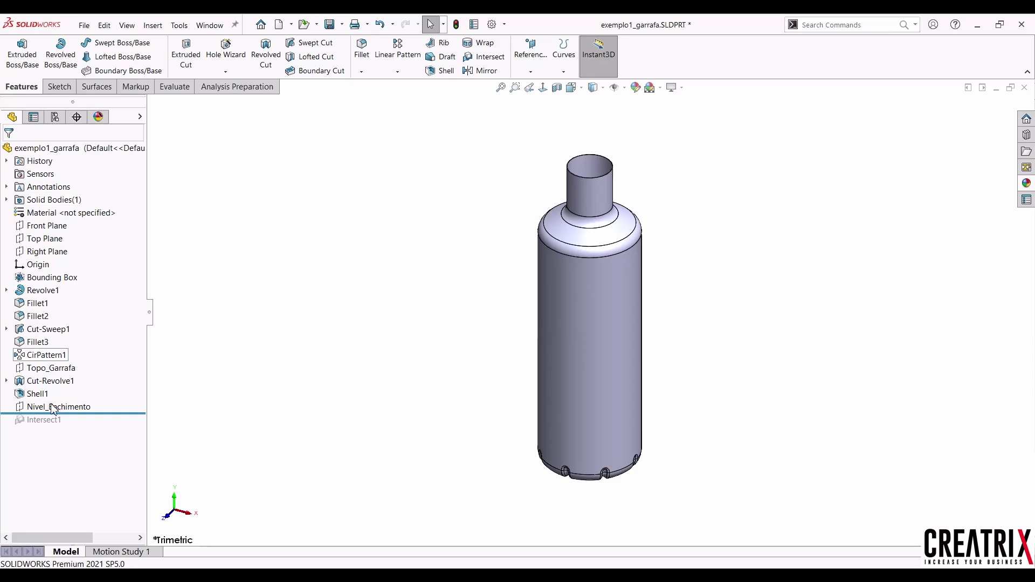
# Show the Nivel_Enchimento plane and inspect its position on the bottle's neck up close.
pyautogui.click(54, 409)
pyautogui.rightClick(54, 409)
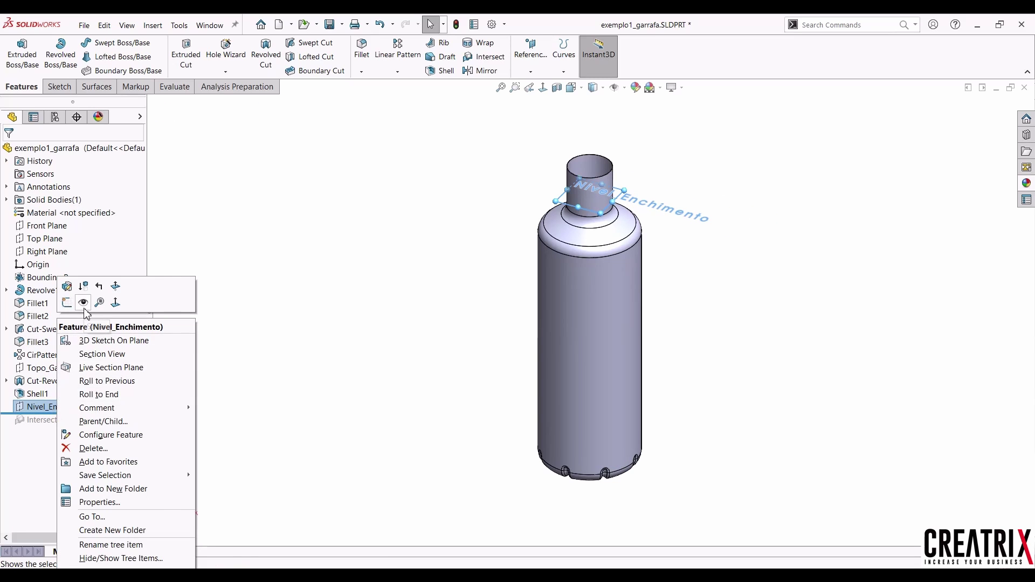
pyautogui.press('Escape')
pyautogui.click(302, 305)
pyautogui.scroll(-3, 635, 229)
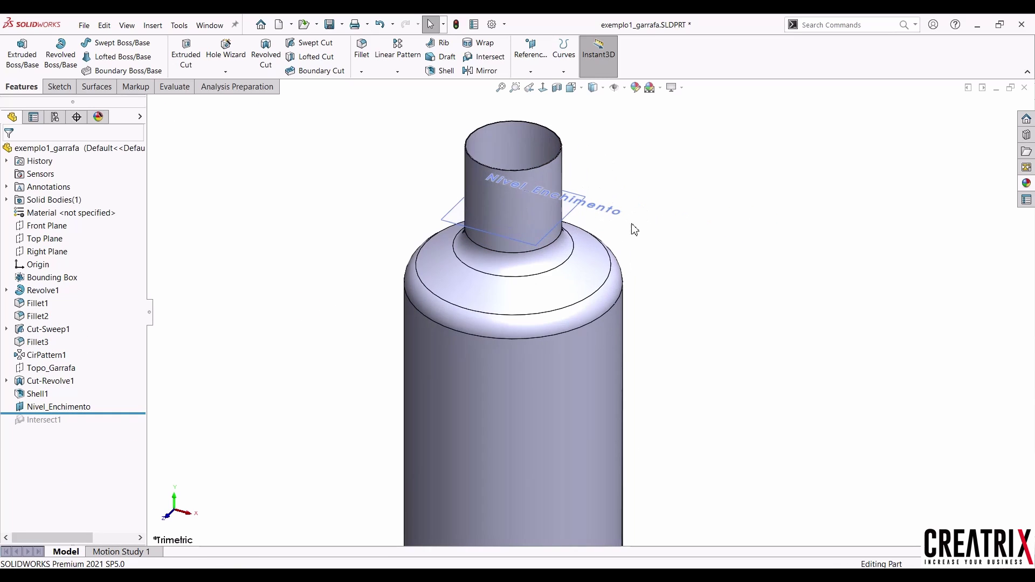
pyautogui.moveTo(635, 229); pyautogui.dragTo(659, 185, button='middle')
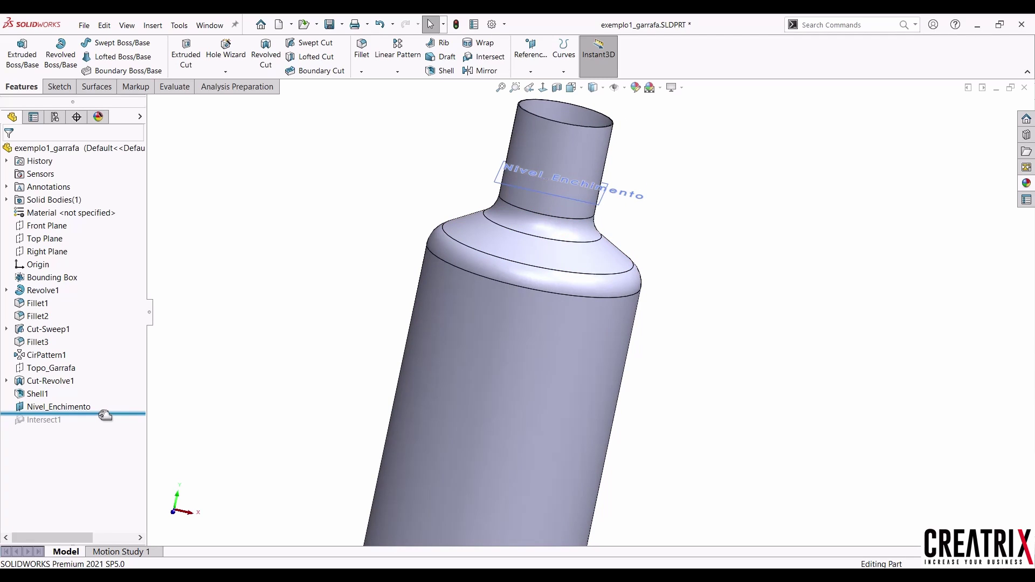
# Roll the feature history forward to include Intersect1 and examine its Nivel_Enchimento and Liquido selections.
pyautogui.moveTo(105, 415); pyautogui.dragTo(59, 427)
pyautogui.moveTo(56, 429)
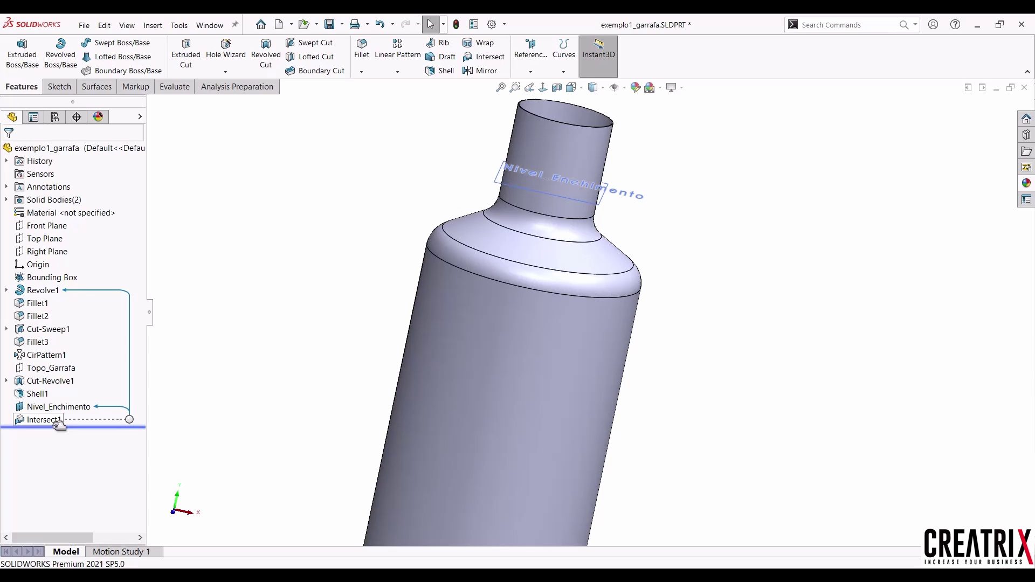
pyautogui.click(47, 420)
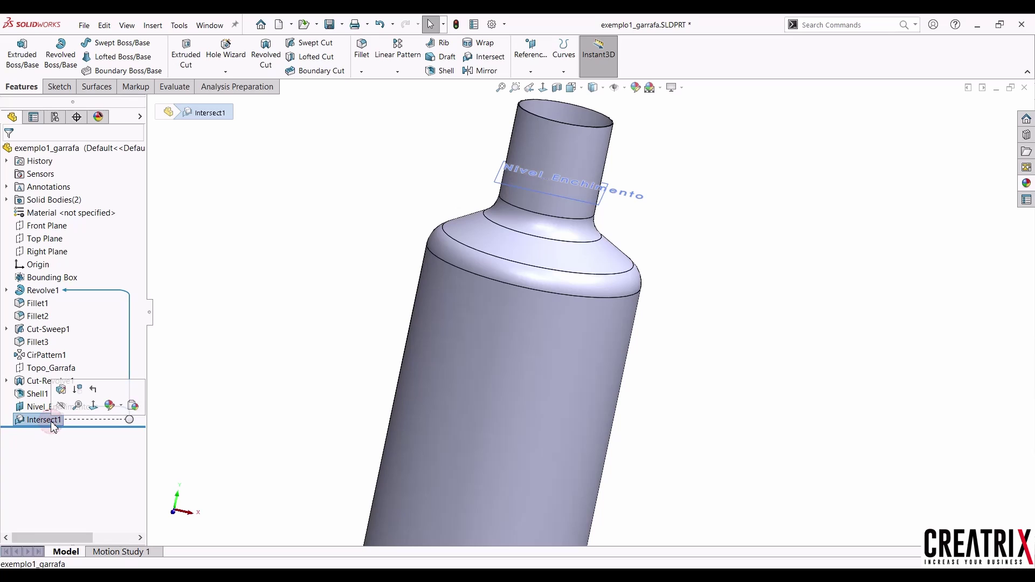
pyautogui.click(62, 391)
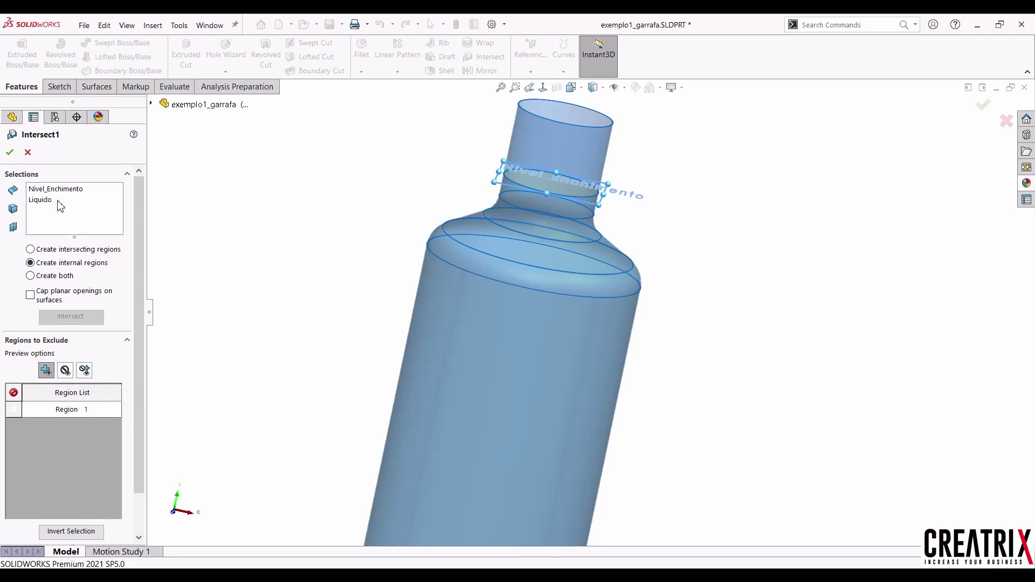
pyautogui.click(55, 190)
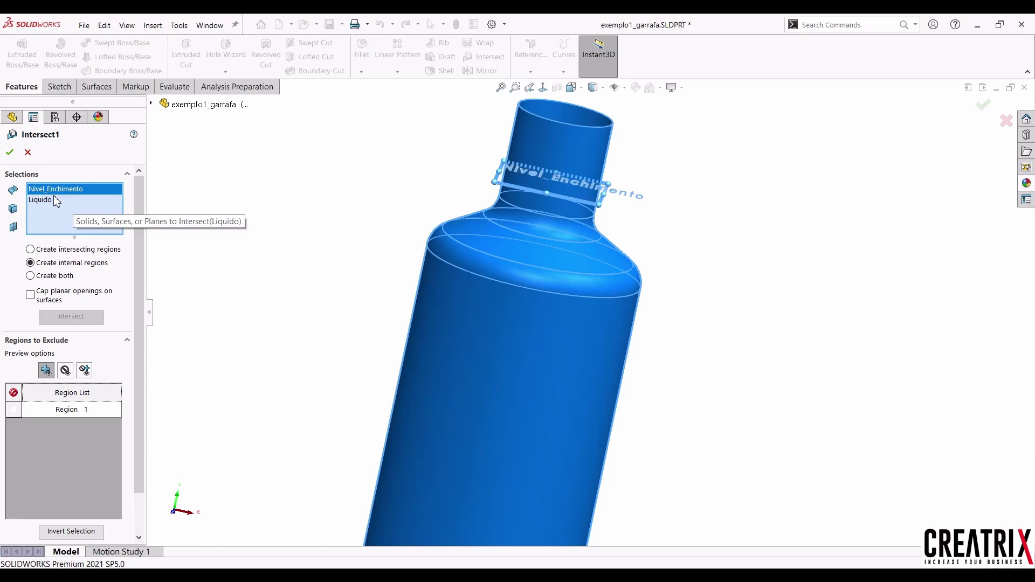
pyautogui.click(55, 200)
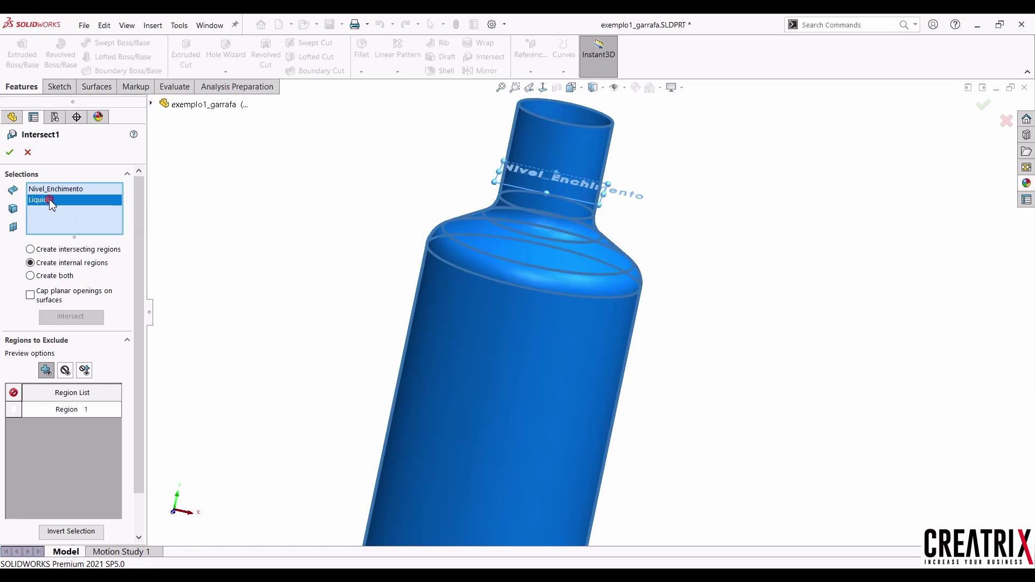
# Check the solid body available to the Intersect1 feature and accept its definition with internal regions.
pyautogui.click(151, 103)
pyautogui.click(164, 155)
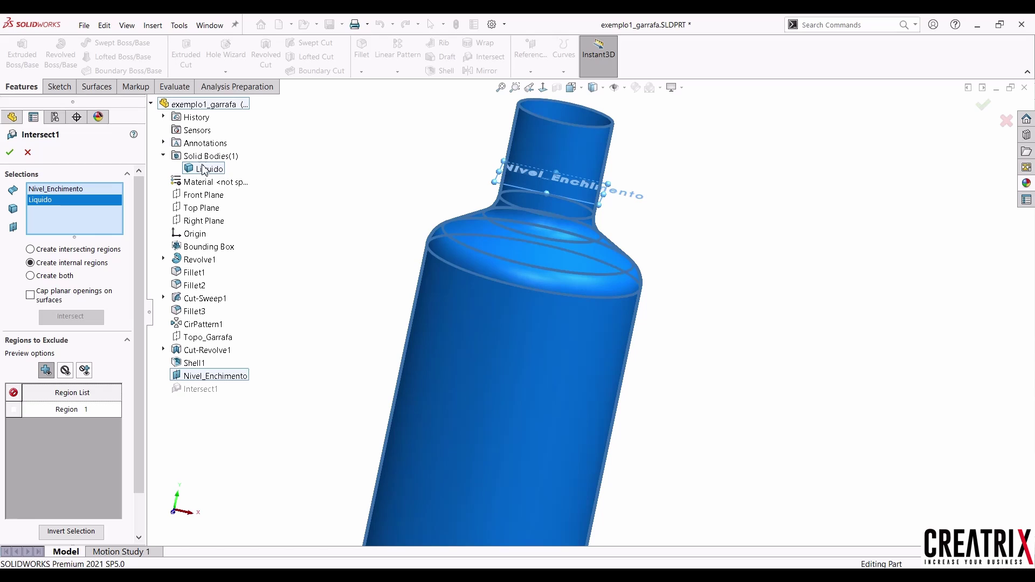
pyautogui.click(164, 156)
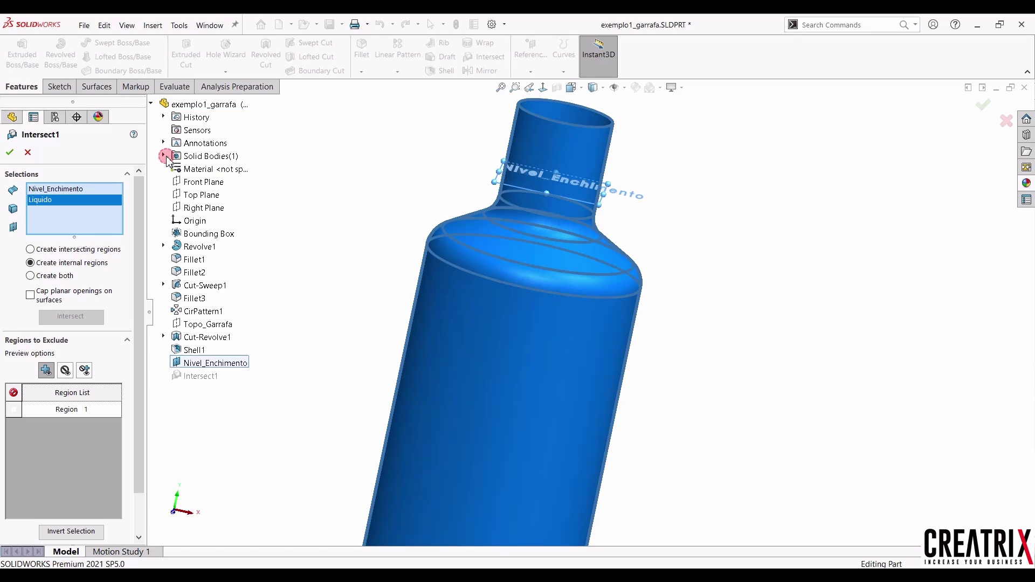
pyautogui.click(152, 103)
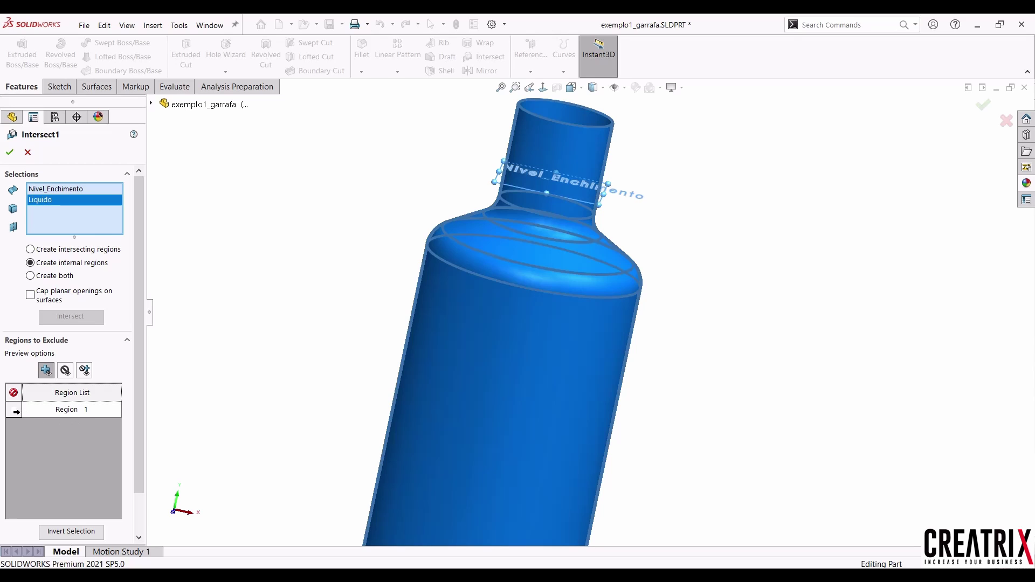
pyautogui.click(10, 153)
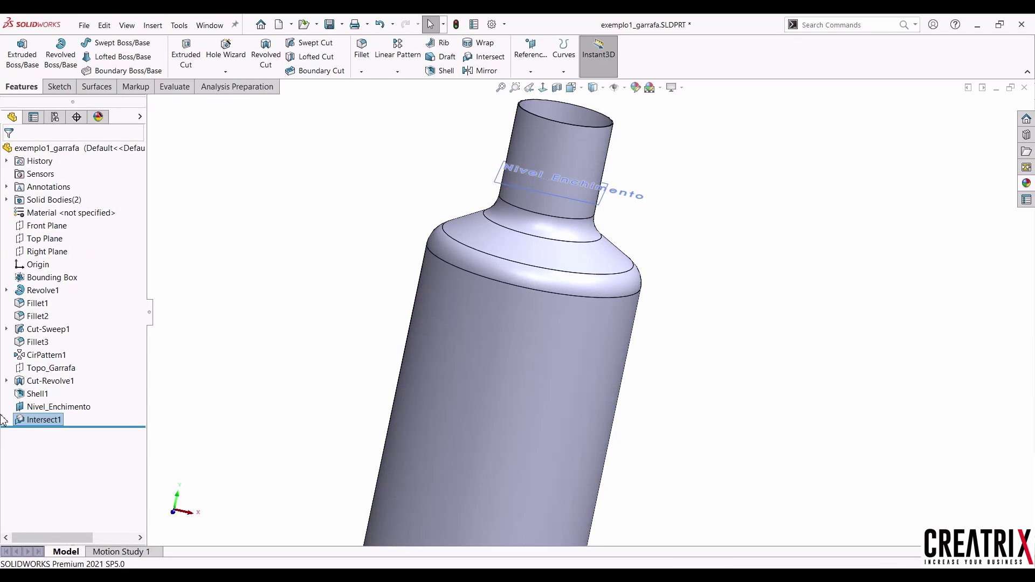
# List the part's solid bodies and compare Liquido with Garrafa by highlighting each one.
pyautogui.click(7, 201)
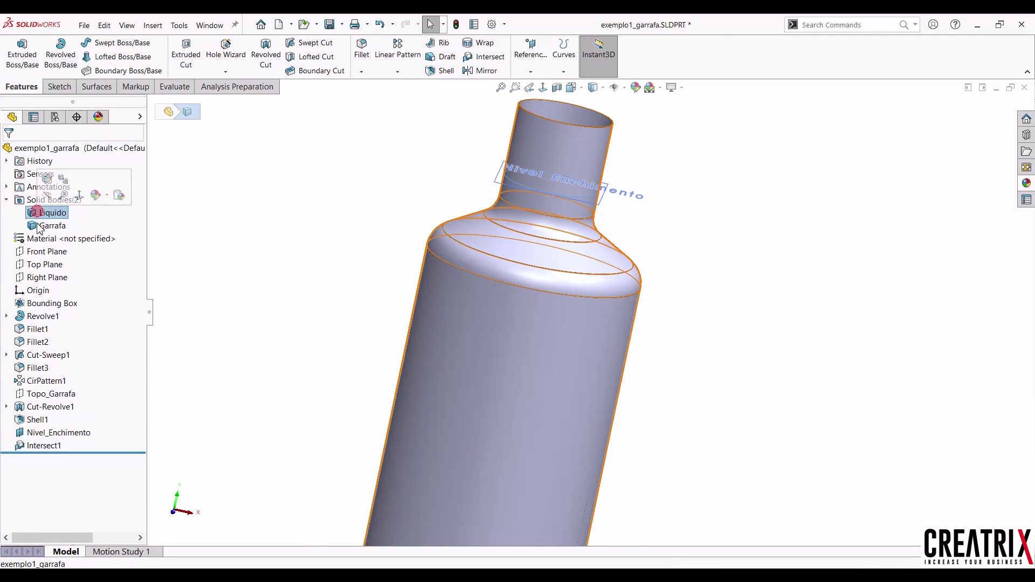
pyautogui.click(44, 215)
pyautogui.click(34, 215)
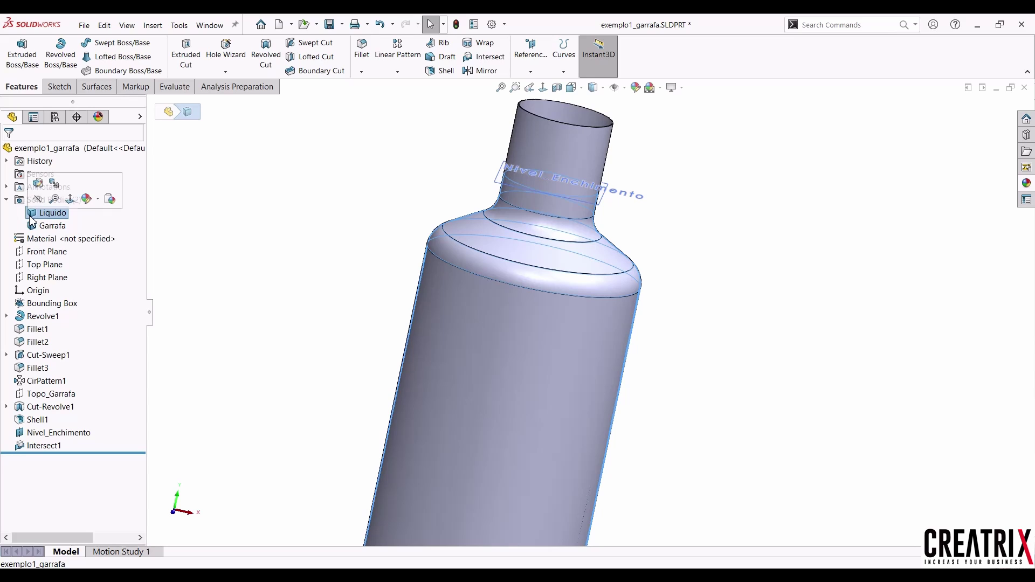
pyautogui.click(33, 228)
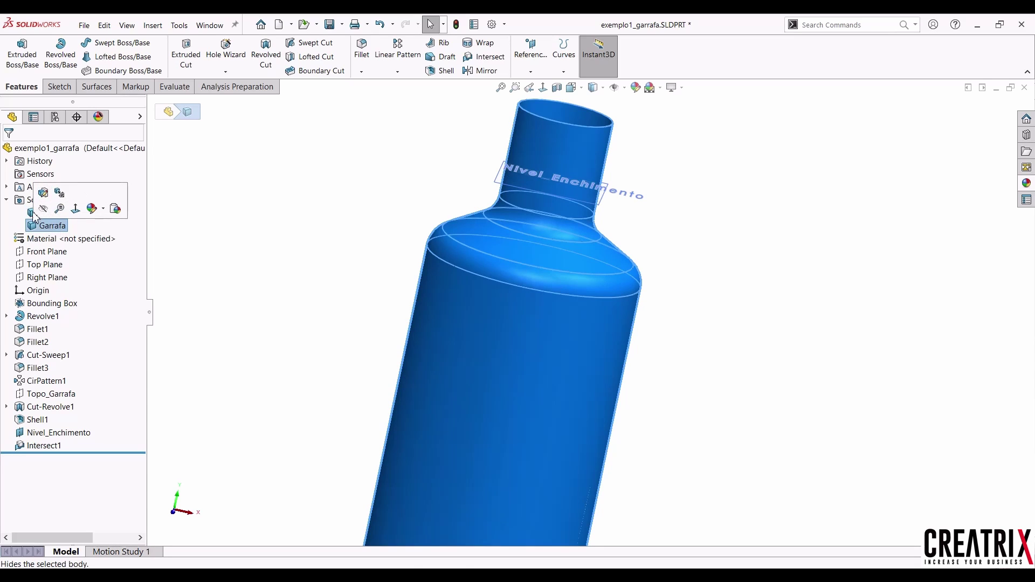
pyautogui.click(34, 228)
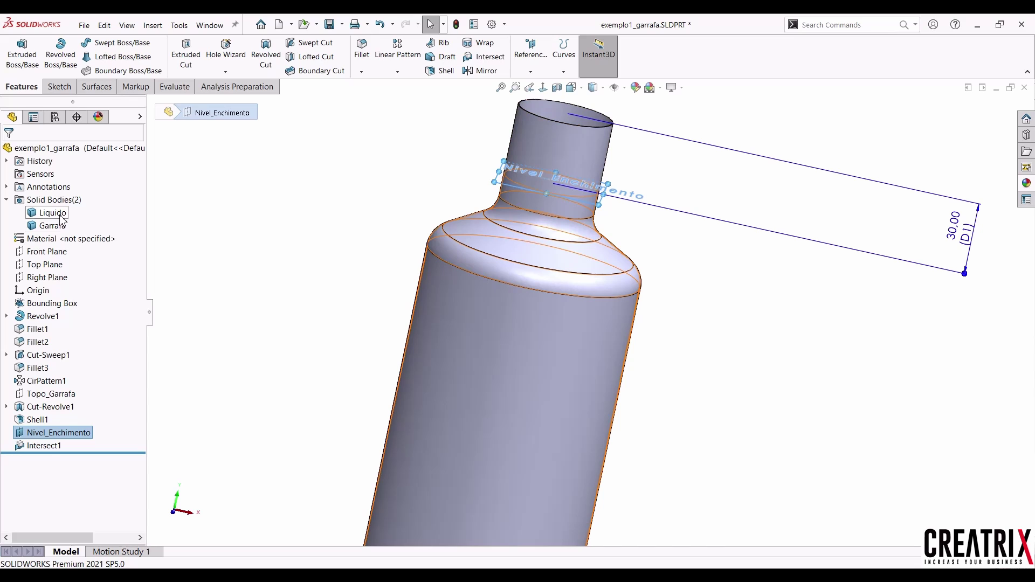
# Hide the Garrafa body and inspect the Liquido body alone, from its fill level to its base.
pyautogui.click(56, 225)
pyautogui.click(70, 204)
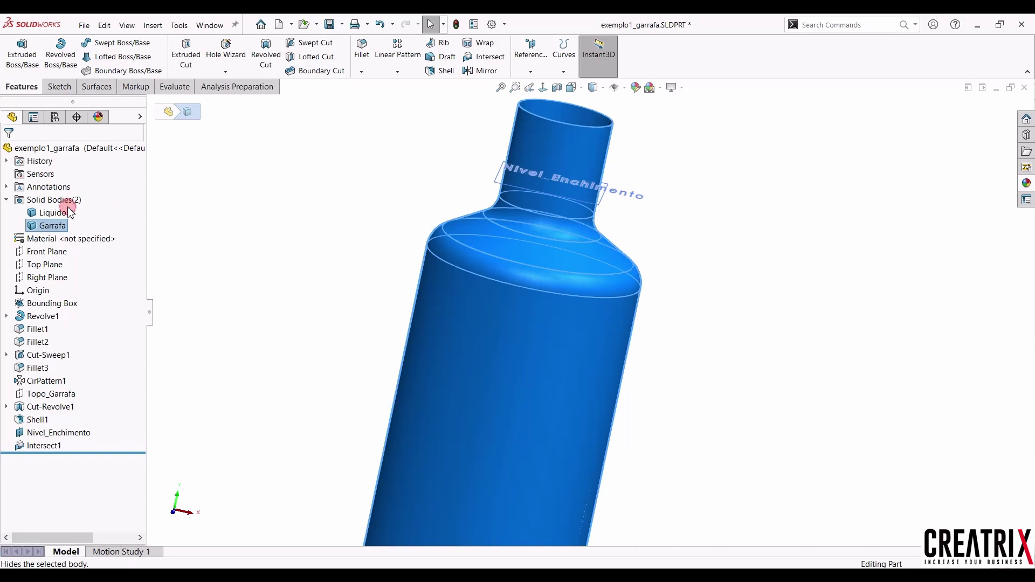
pyautogui.click(347, 212)
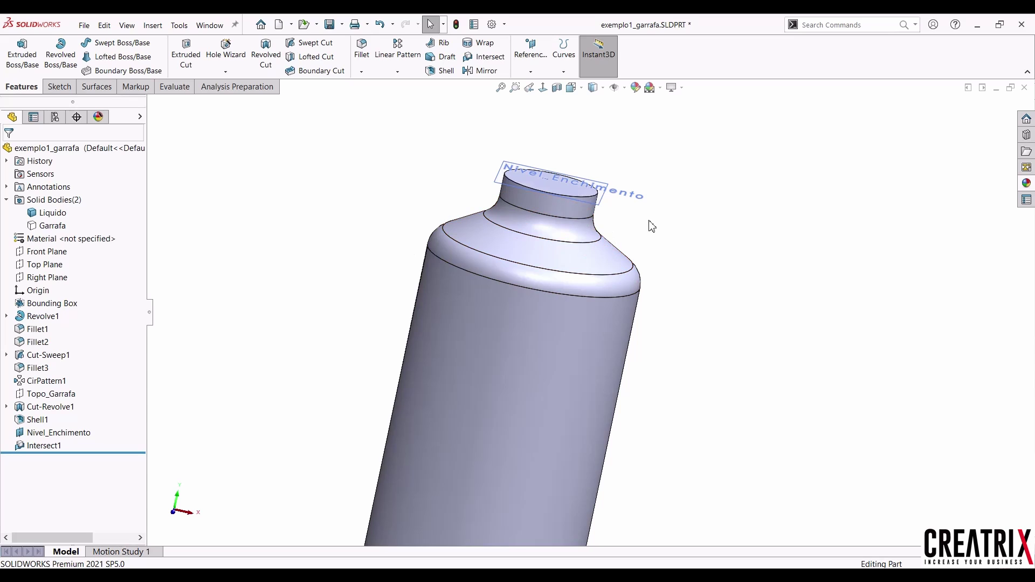
pyautogui.scroll(3, 578, 328)
pyautogui.scroll(2, 578, 327)
pyautogui.scroll(-2, 557, 437)
pyautogui.scroll(2, 591, 362)
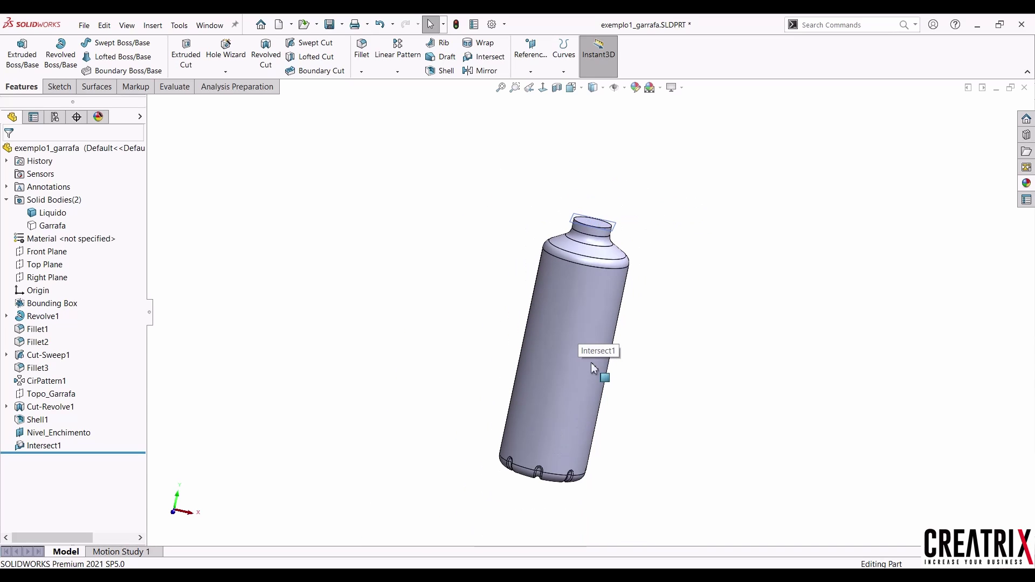
pyautogui.scroll(-2, 605, 237)
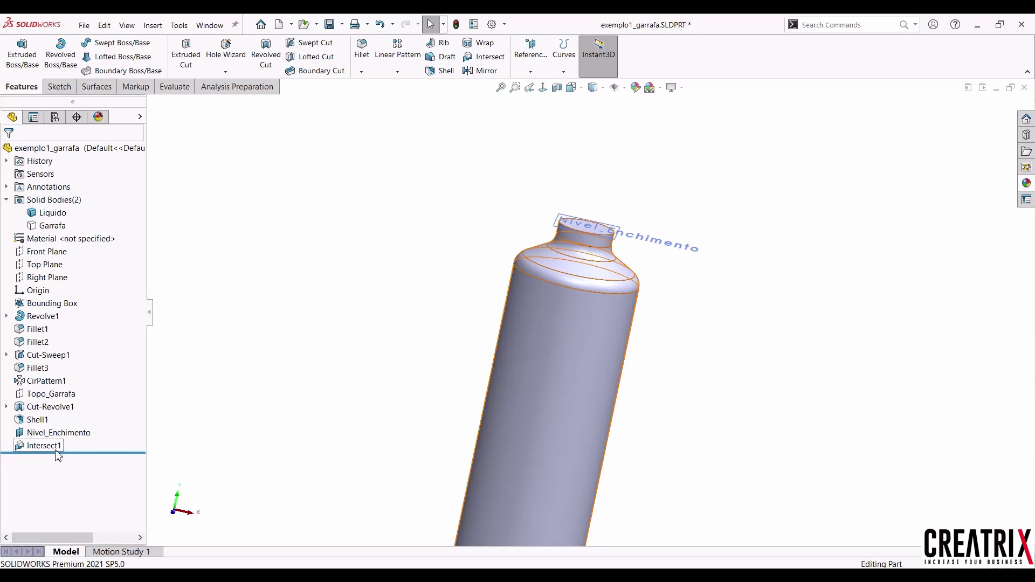
# Show the Garrafa body again and apply a section view on the Front Plane rotated about 18.58°.
pyautogui.click(52, 225)
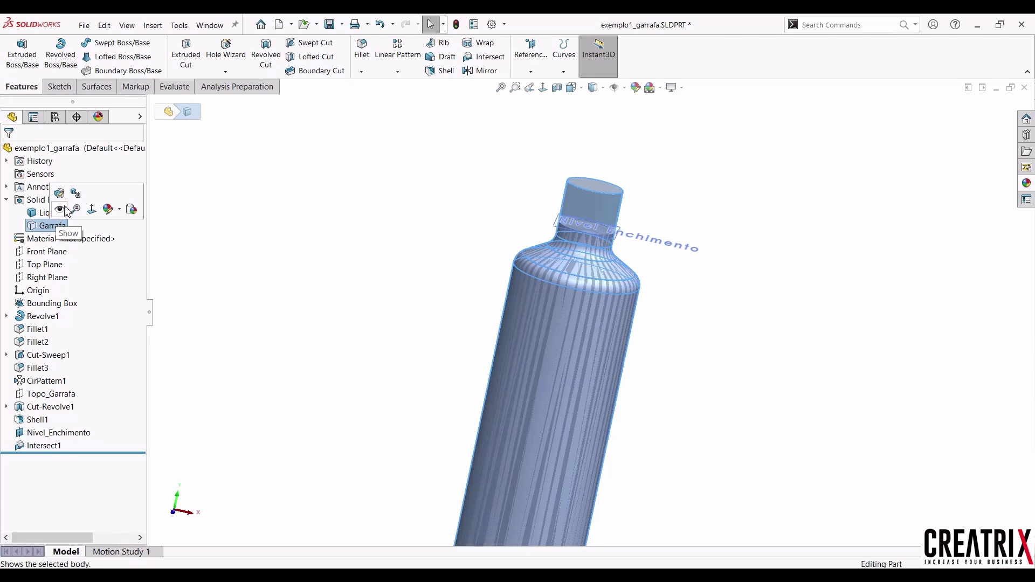
pyautogui.click(74, 215)
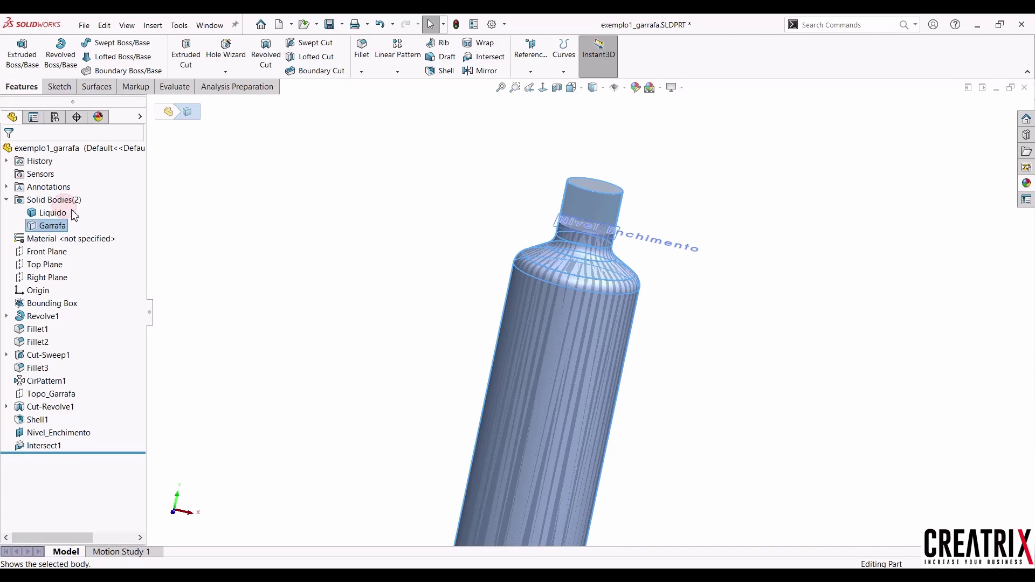
pyautogui.click(557, 87)
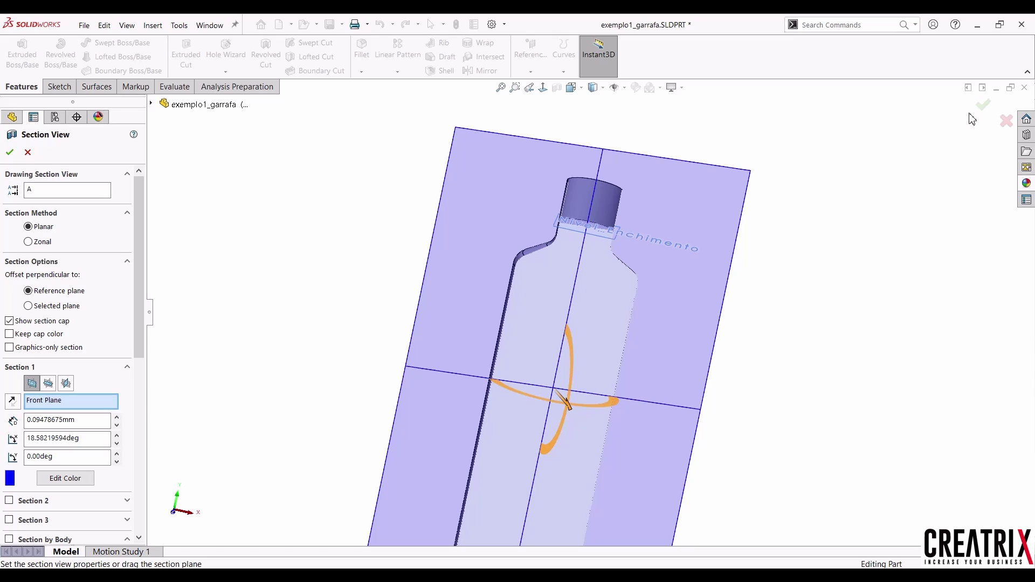
pyautogui.click(983, 105)
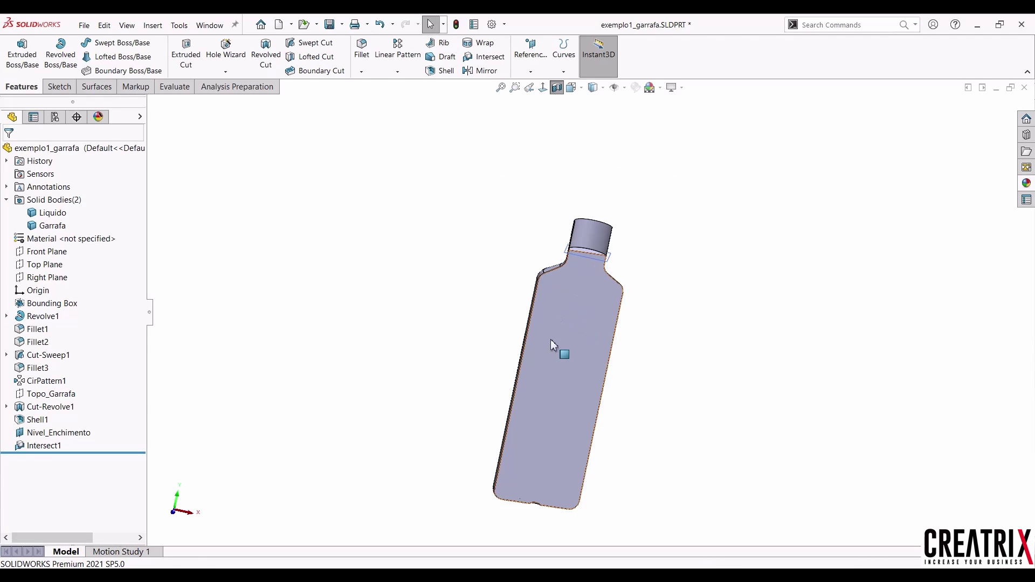
# Display the offset dimension of the Nivel_Enchimento plane on the sectioned bottle and clear the selection.
pyautogui.doubleClick(67, 437)
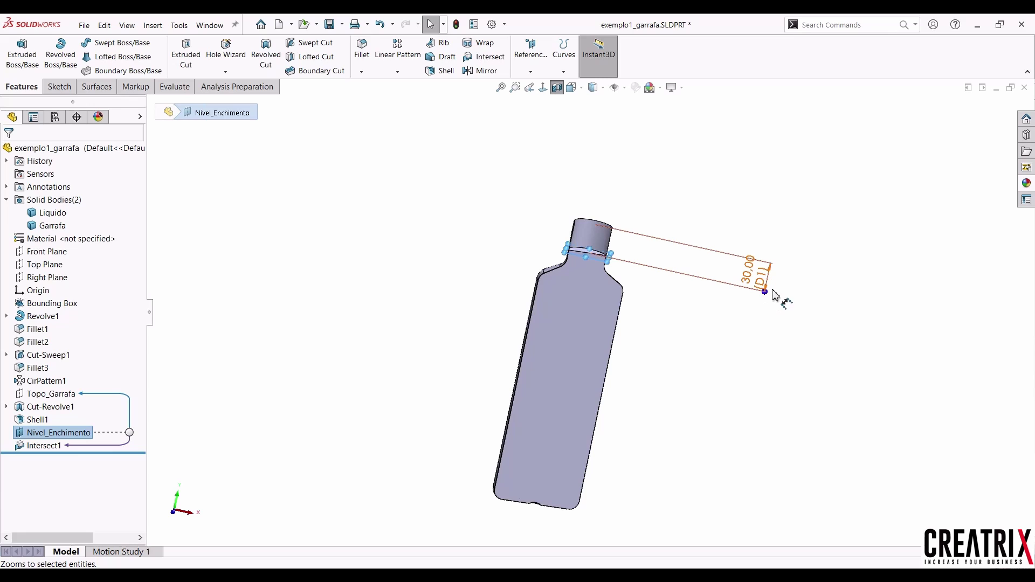
pyautogui.click(739, 301)
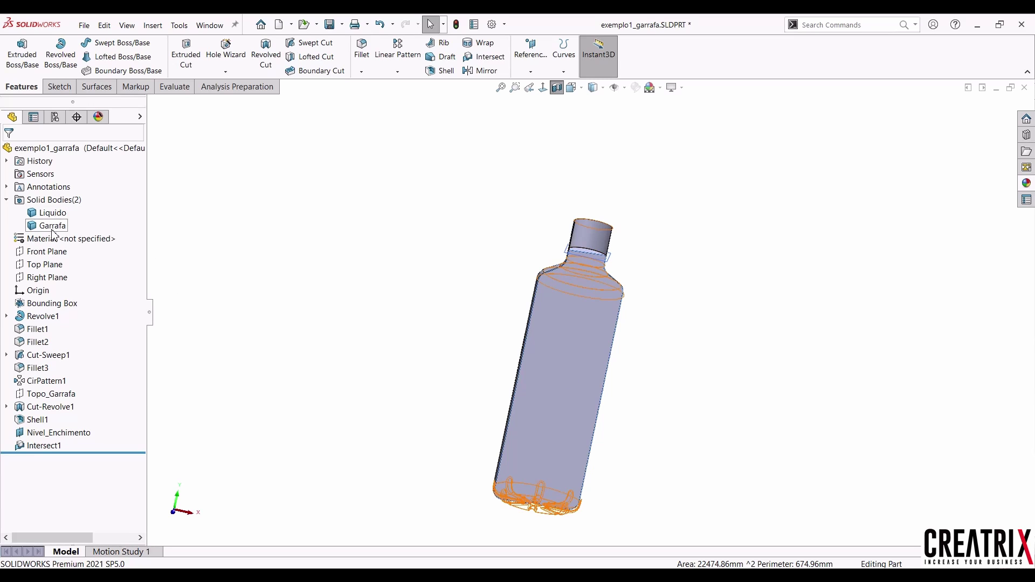
# Evaluate the mass properties of the Liquido body, mark its volume and close the report.
pyautogui.click(52, 212)
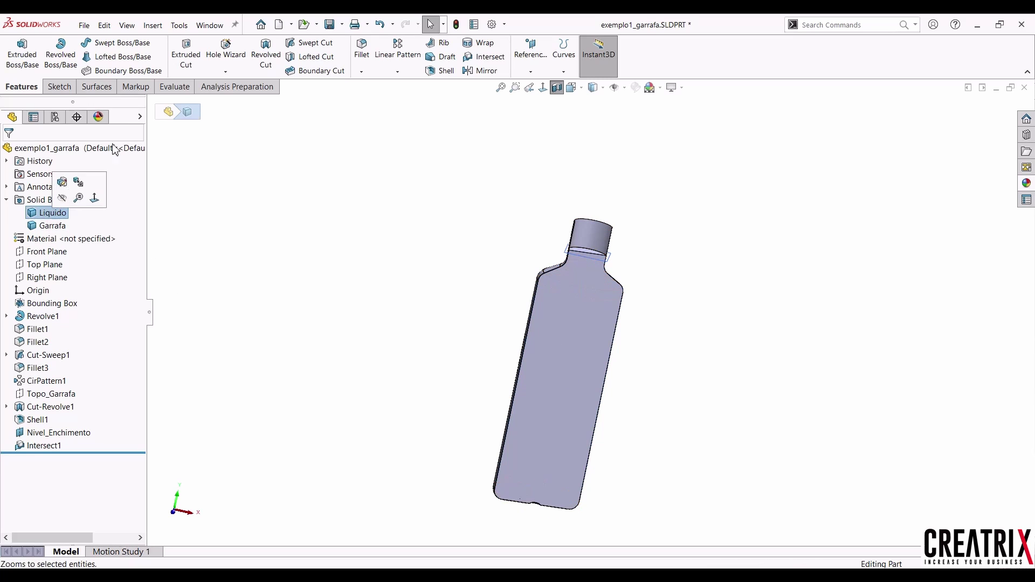
pyautogui.click(173, 89)
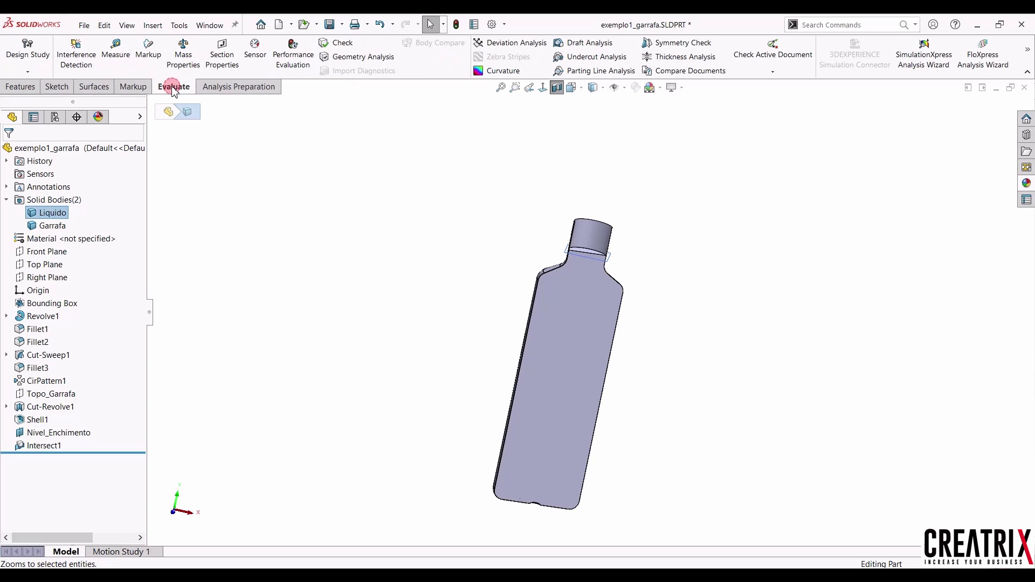
pyautogui.click(182, 55)
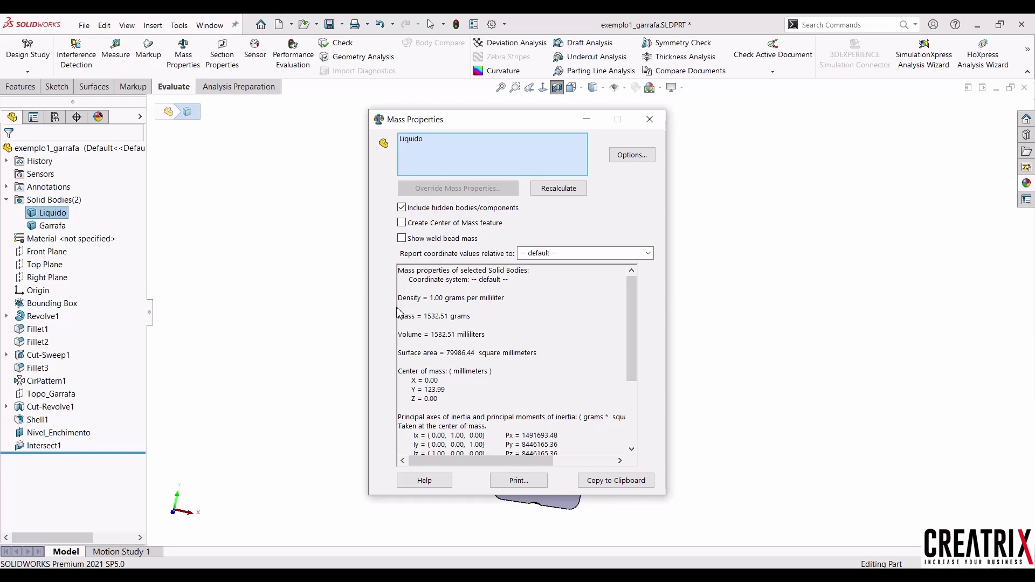
pyautogui.moveTo(430, 334); pyautogui.dragTo(489, 336)
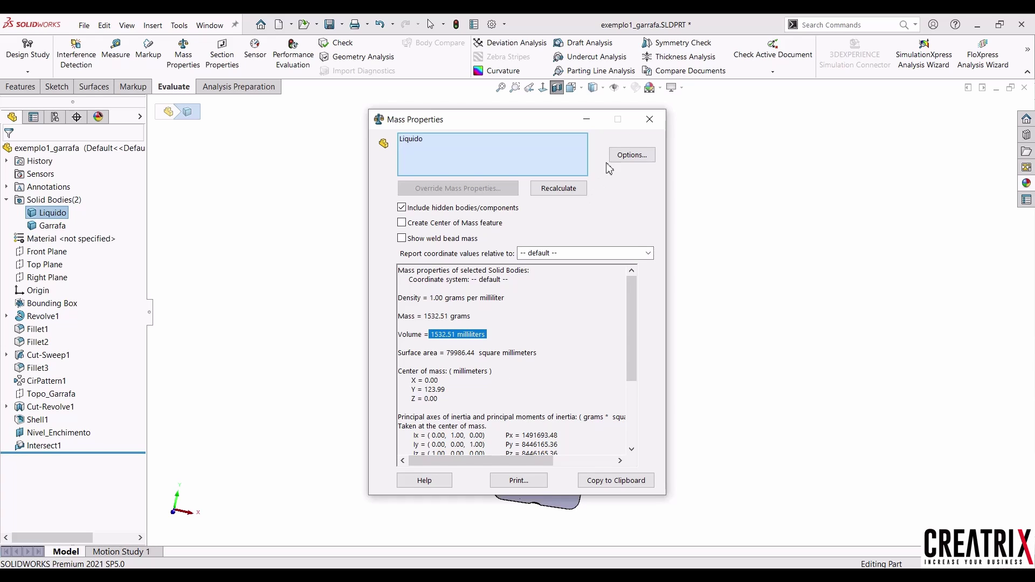
pyautogui.click(650, 120)
# Reduce the offset of the Nivel_Enchimento plane to 25 mm by dynamically moving its dimension handle with Instant3D.
pyautogui.click(62, 438)
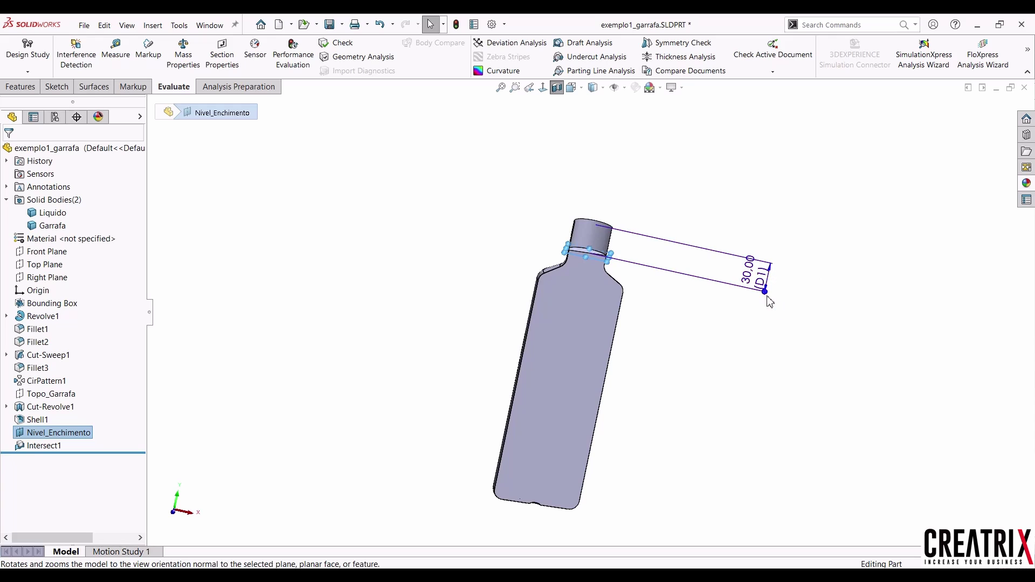
pyautogui.moveTo(766, 294); pyautogui.dragTo(779, 295)
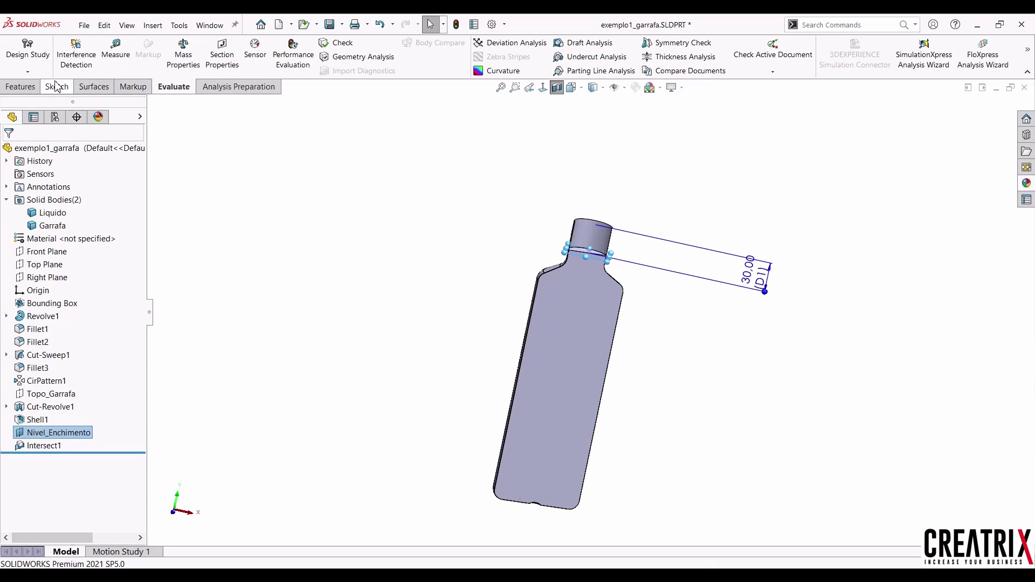
pyautogui.click(22, 86)
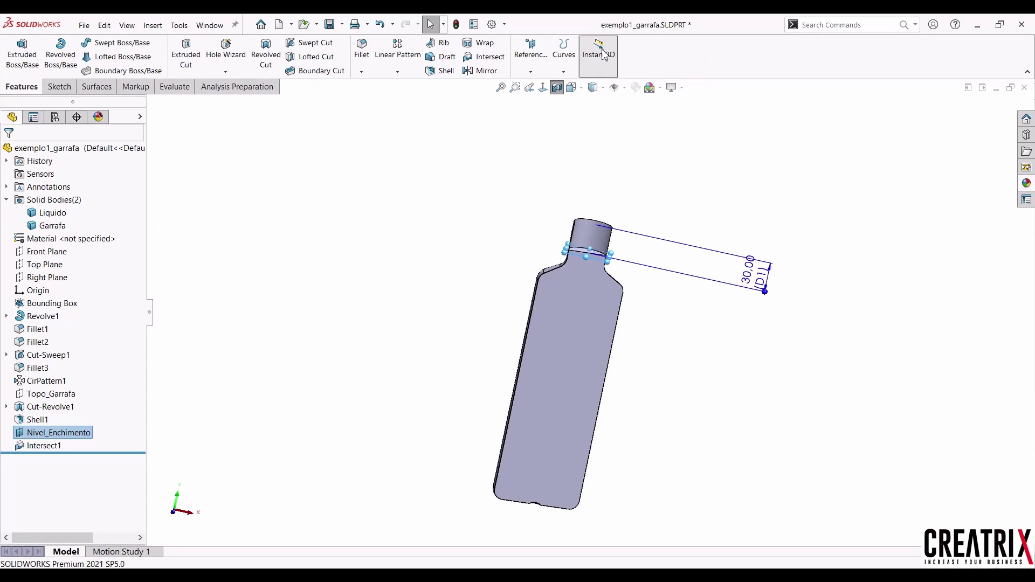
pyautogui.click(602, 60)
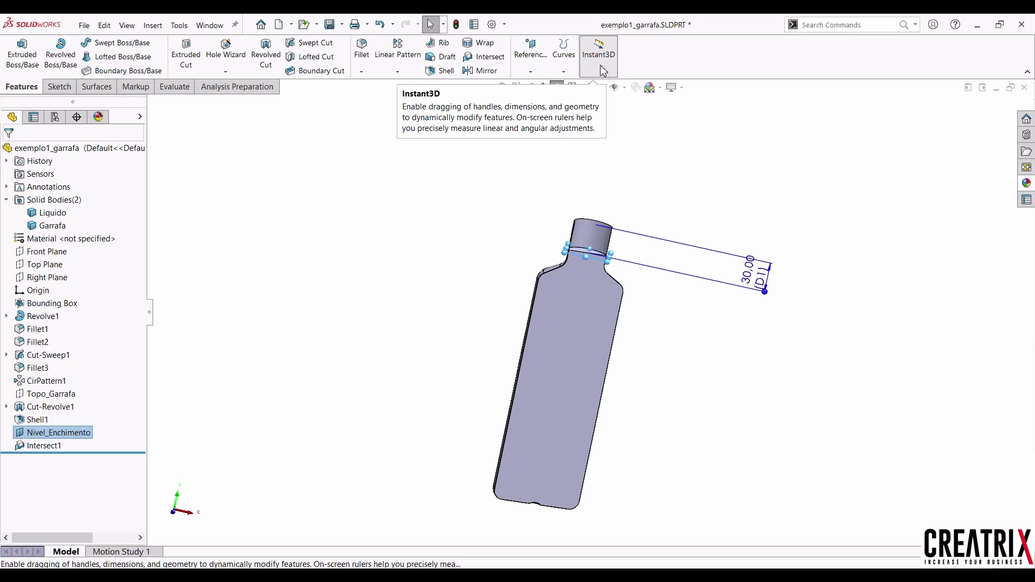
pyautogui.click(603, 69)
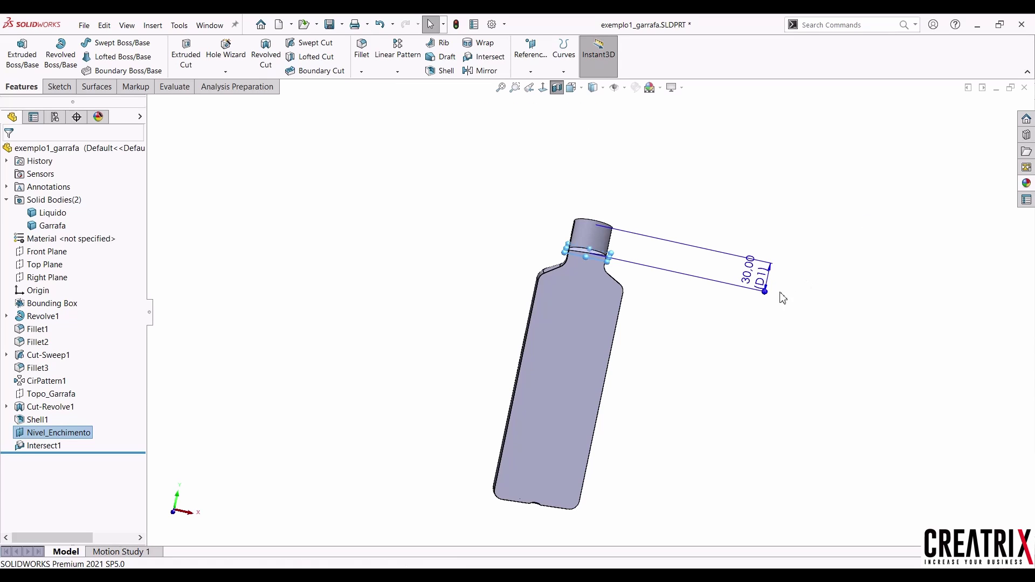
pyautogui.moveTo(764, 296); pyautogui.dragTo(696, 271)
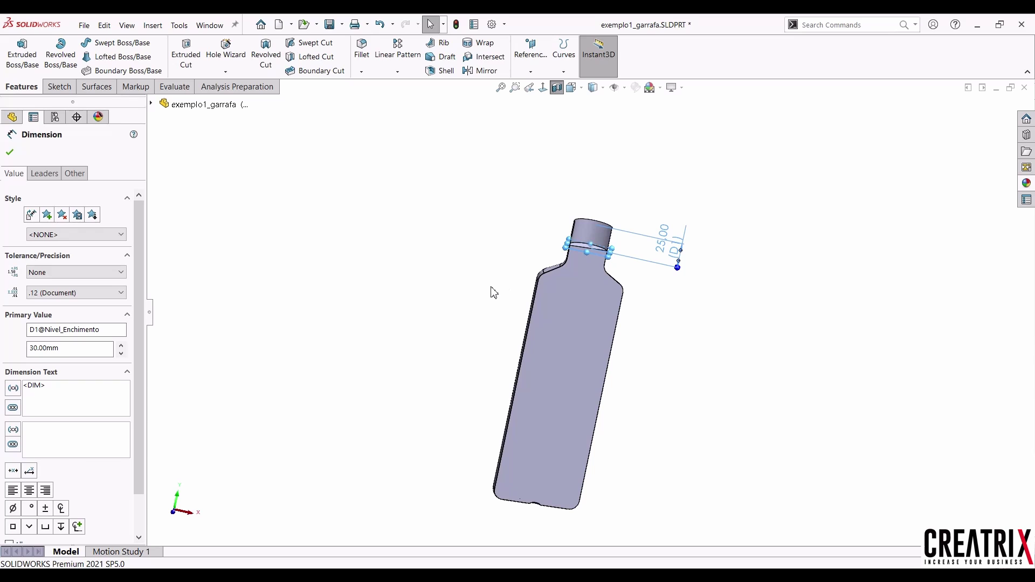
pyautogui.click(9, 152)
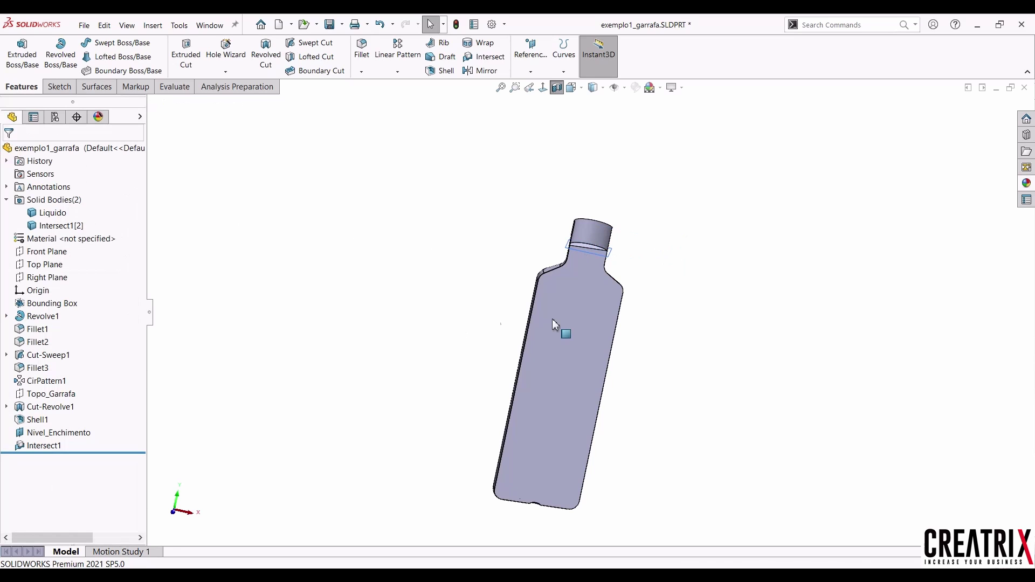
# Evaluate the mass properties of the Liquido body at the 25 mm fill level, mark its volume and close the report.
pyautogui.click(46, 213)
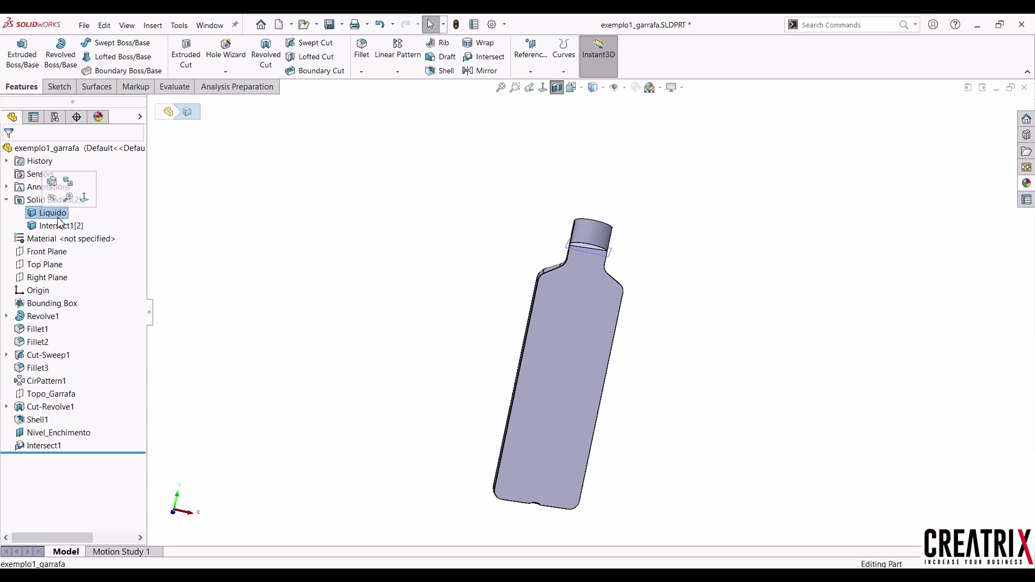
pyautogui.click(180, 87)
pyautogui.click(183, 54)
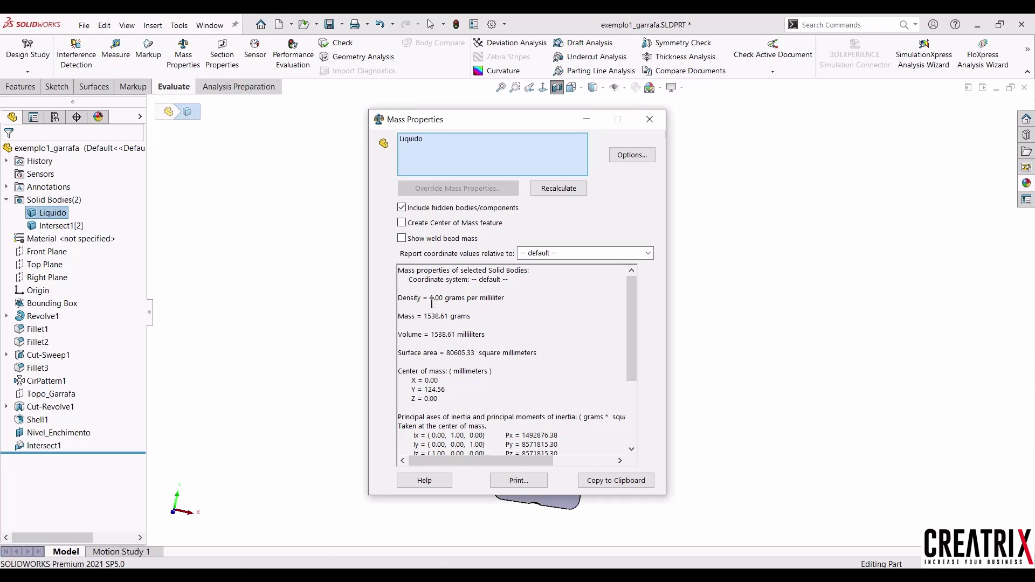
pyautogui.moveTo(431, 335); pyautogui.dragTo(494, 338)
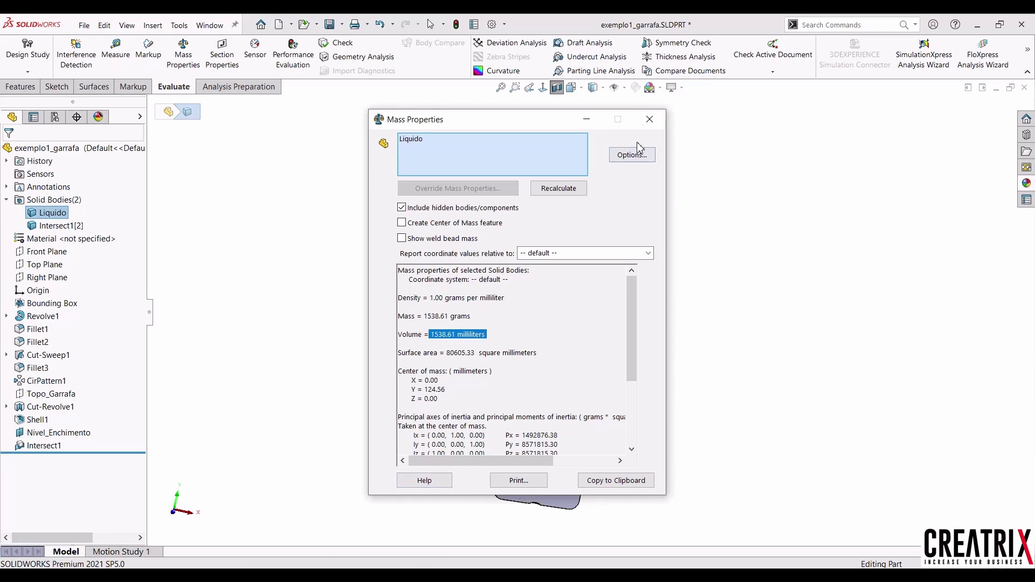
pyautogui.click(650, 119)
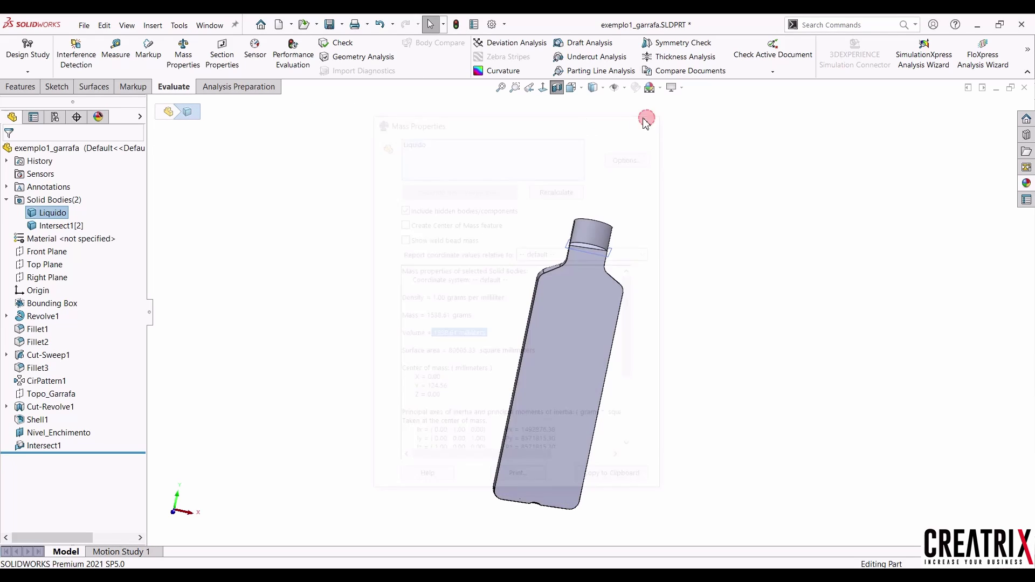
# Set the offset dimension of the Nivel_Enchimento plane to 30 mm and rebuild the part.
pyautogui.click(59, 433)
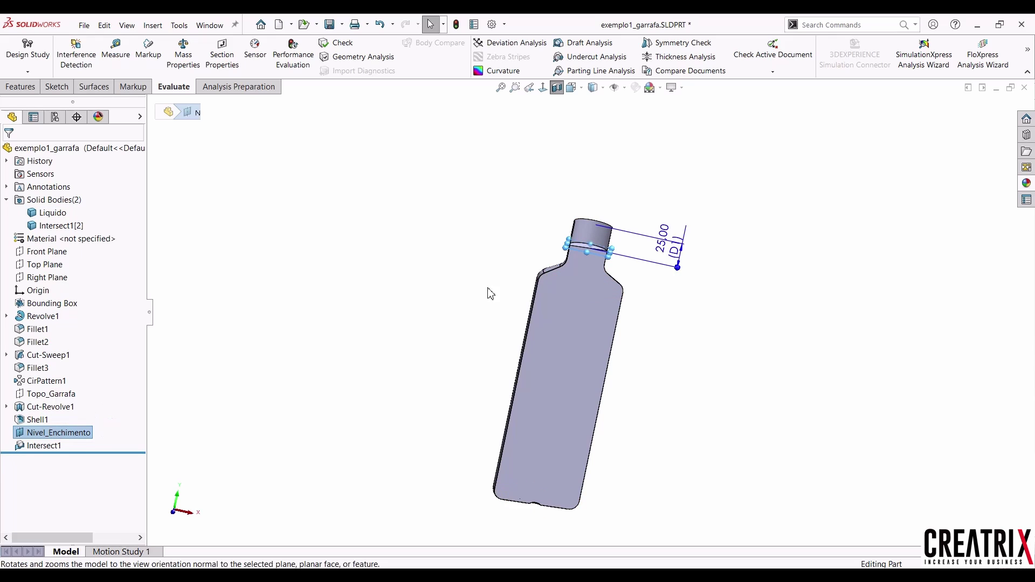
pyautogui.doubleClick(667, 245)
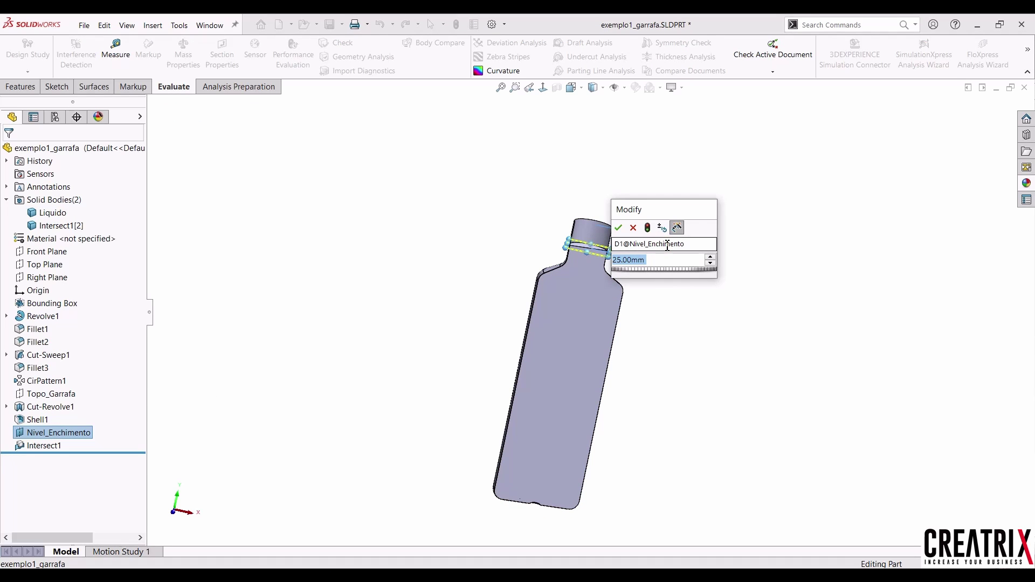
pyautogui.write('30')
pyautogui.press('Return')
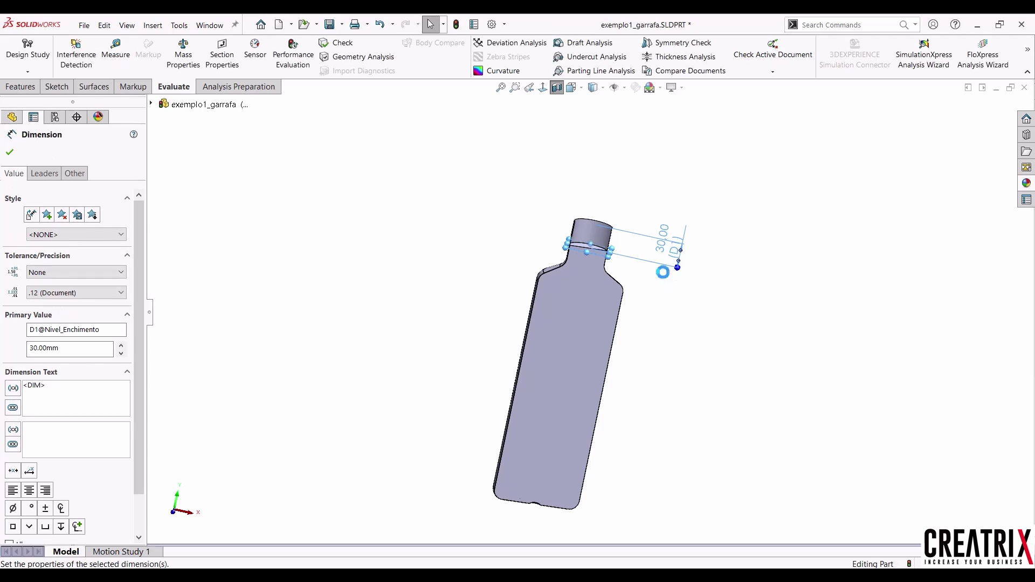
pyautogui.click(461, 26)
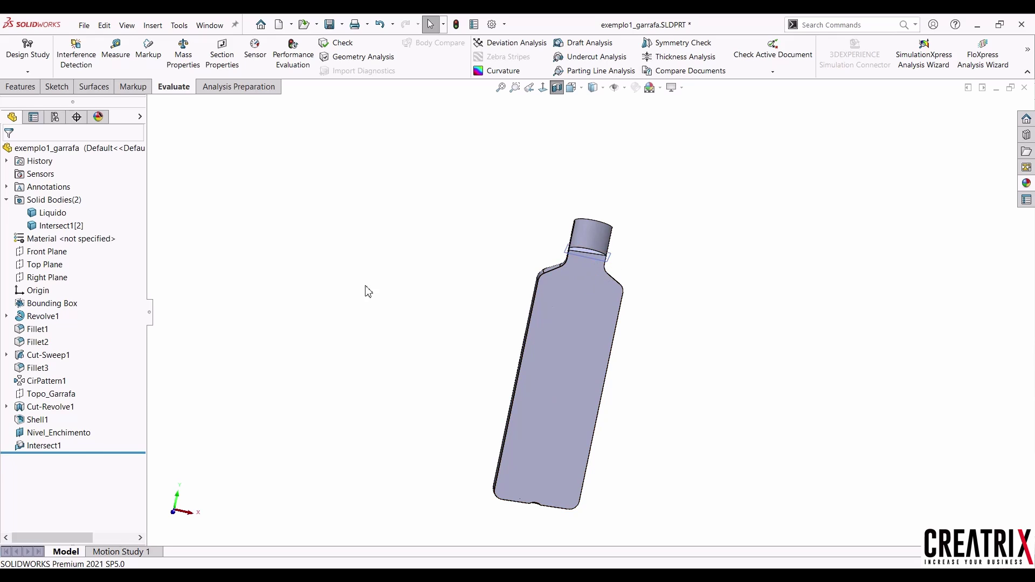
# Rename the Intersect1[2] solid body as Garrafa.
pyautogui.click(62, 228)
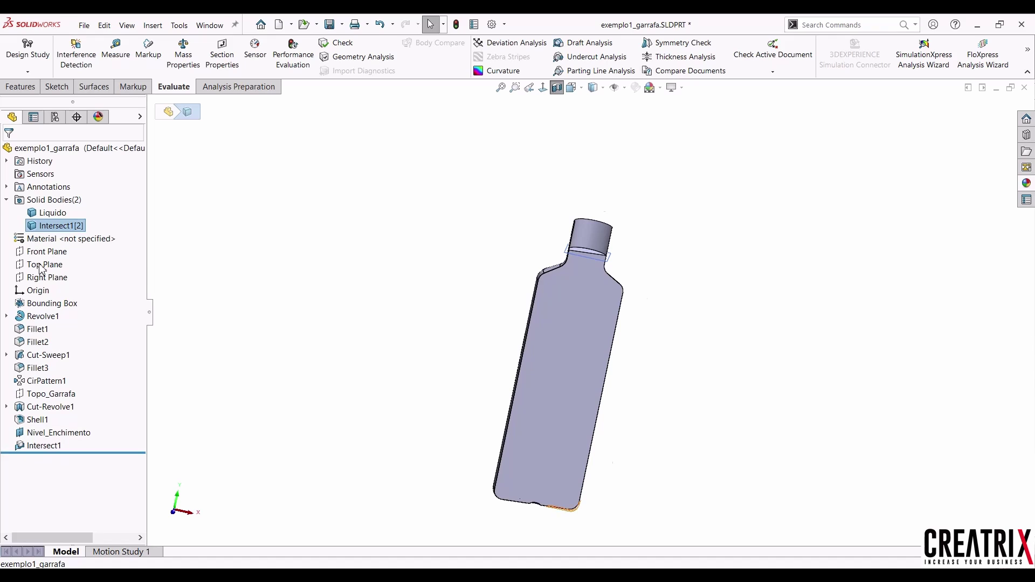
pyautogui.click(53, 227)
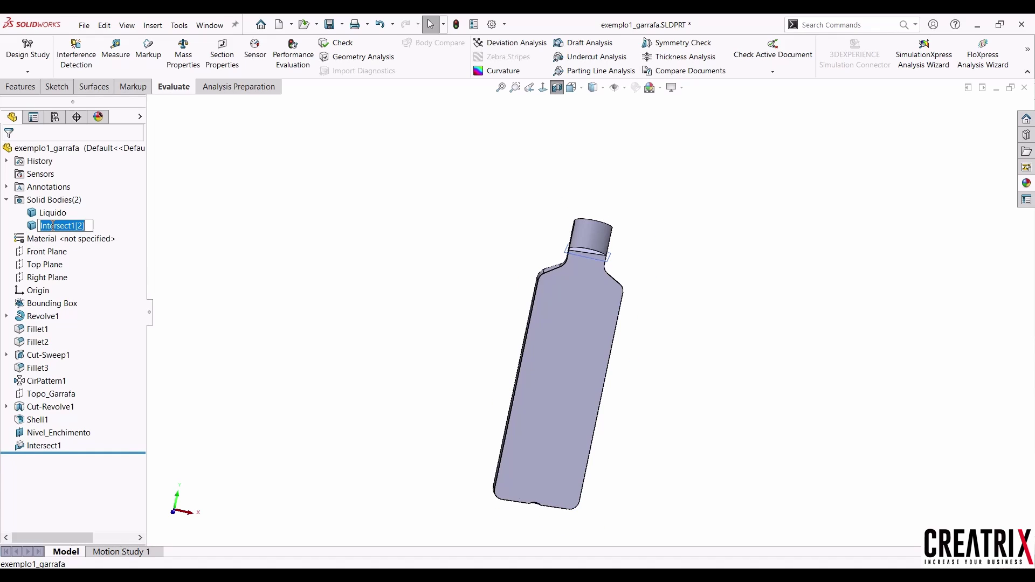
pyautogui.write('Garrafa')
pyautogui.press('Return')
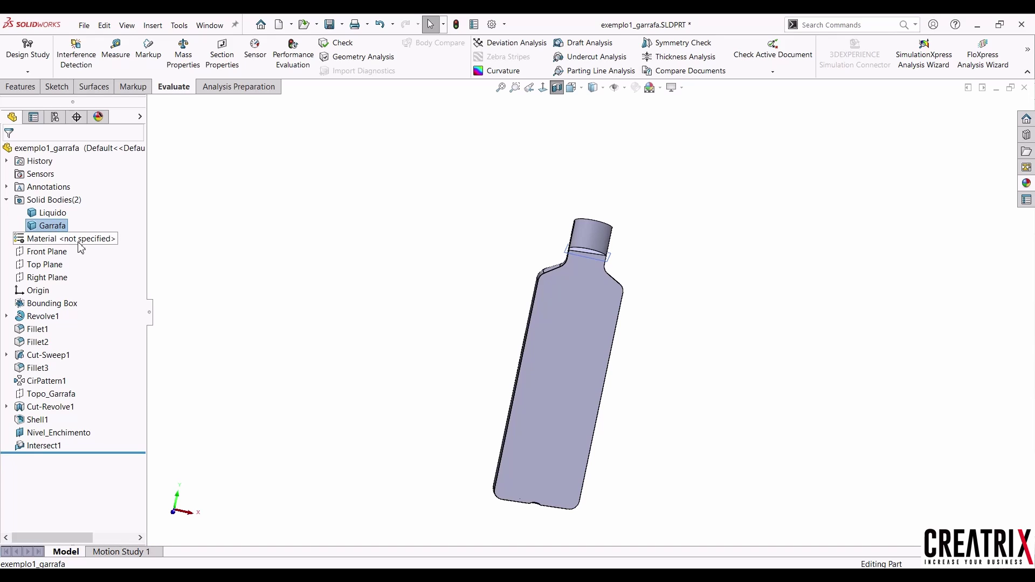
# Hide the Liquido body and turn off the section view so the whole bottle is displayed.
pyautogui.click(7, 200)
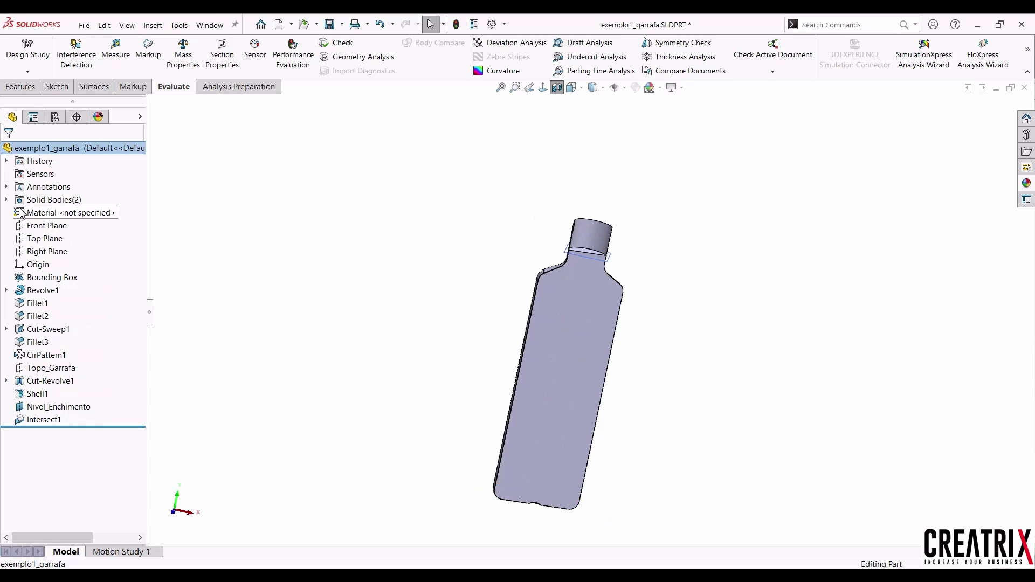
pyautogui.click(7, 200)
pyautogui.click(53, 213)
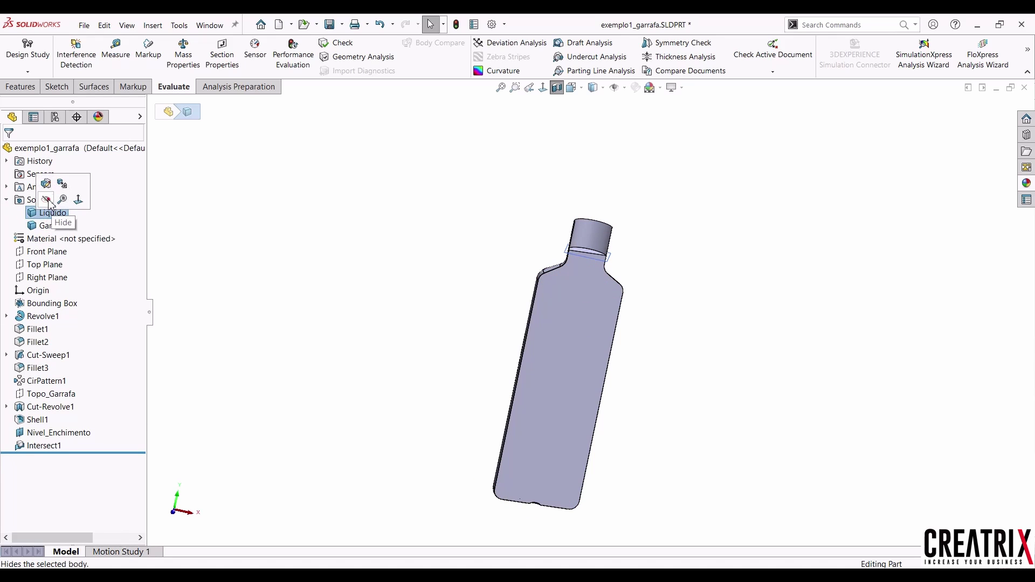
pyautogui.click(46, 199)
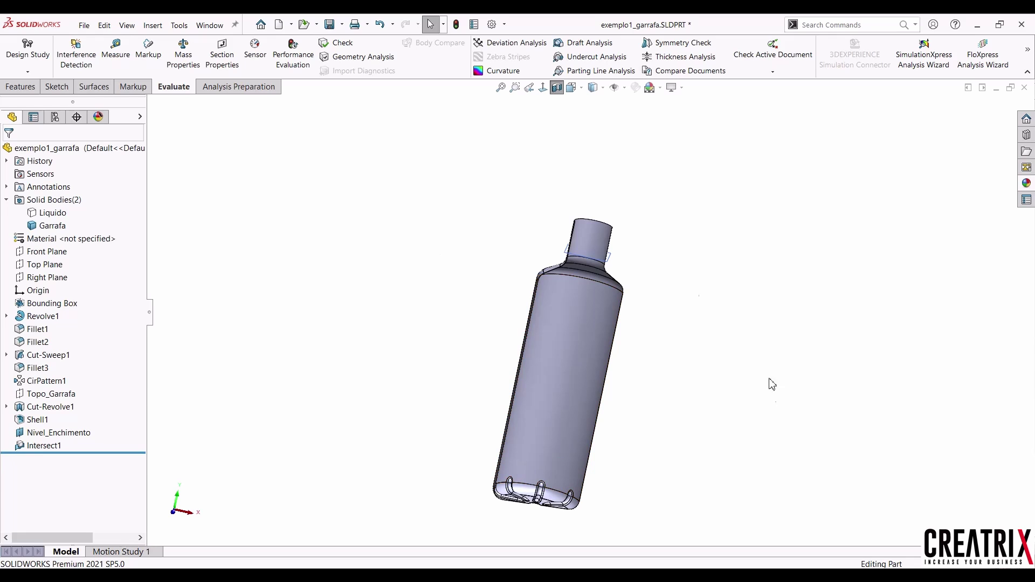
pyautogui.click(557, 89)
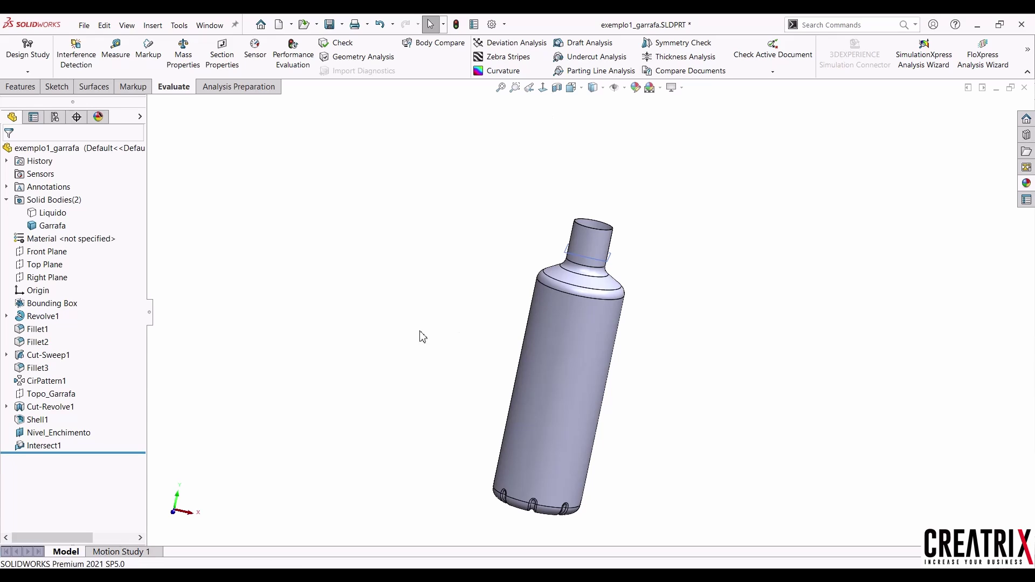
# Switch to the trimetric view, hide the Nivel_Enchimento plane and collapse the Solid Bodies folder.
pyautogui.moveTo(345, 353); pyautogui.dragTo(372, 304, button='right')
pyautogui.click(48, 433)
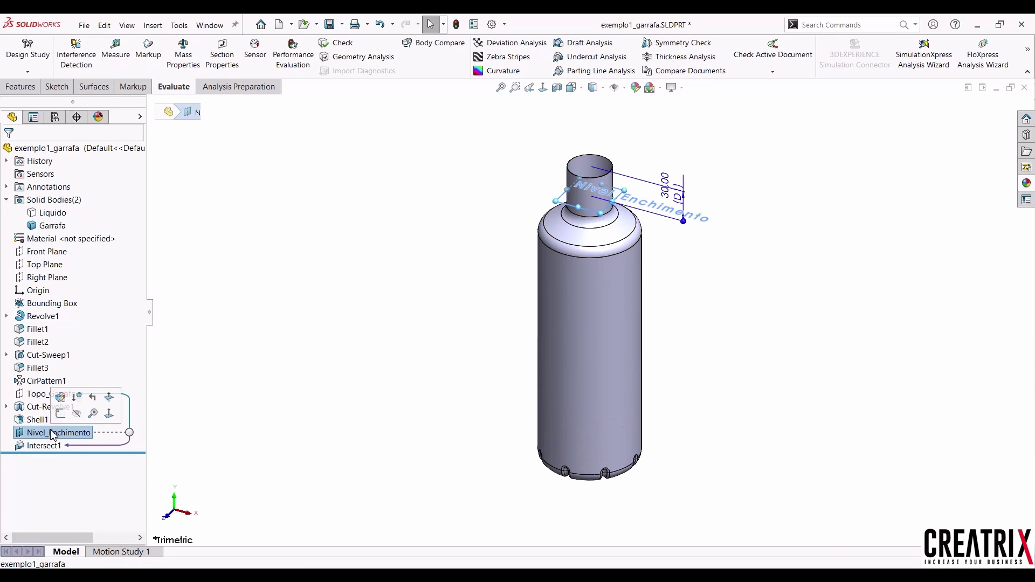
pyautogui.click(79, 419)
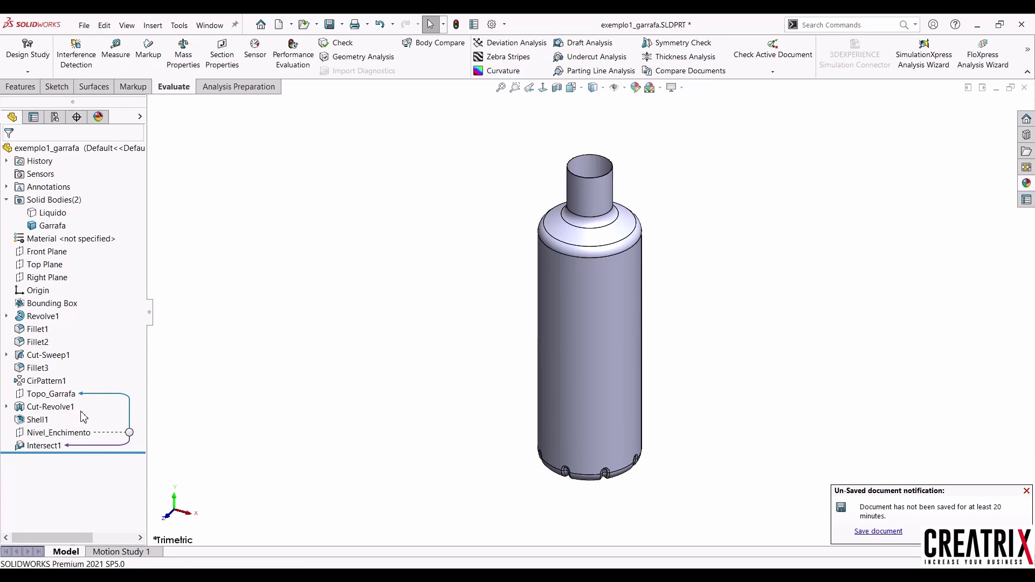
pyautogui.click(8, 199)
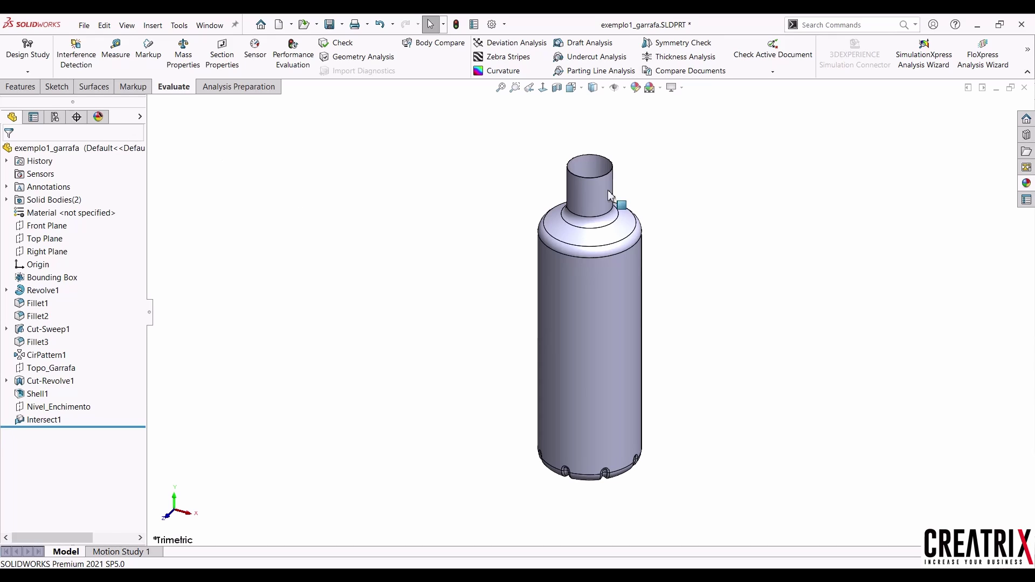
# Apply the blue high gloss plastic appearance to the entire bottle body and view it in trimetric orientation.
pyautogui.click(1025, 184)
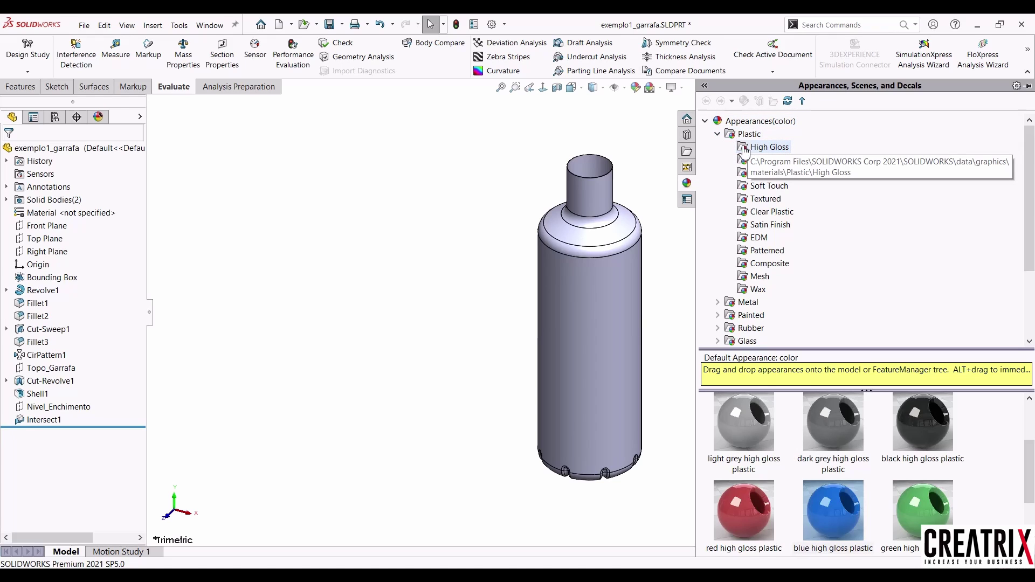
pyautogui.moveTo(829, 503); pyautogui.dragTo(609, 359)
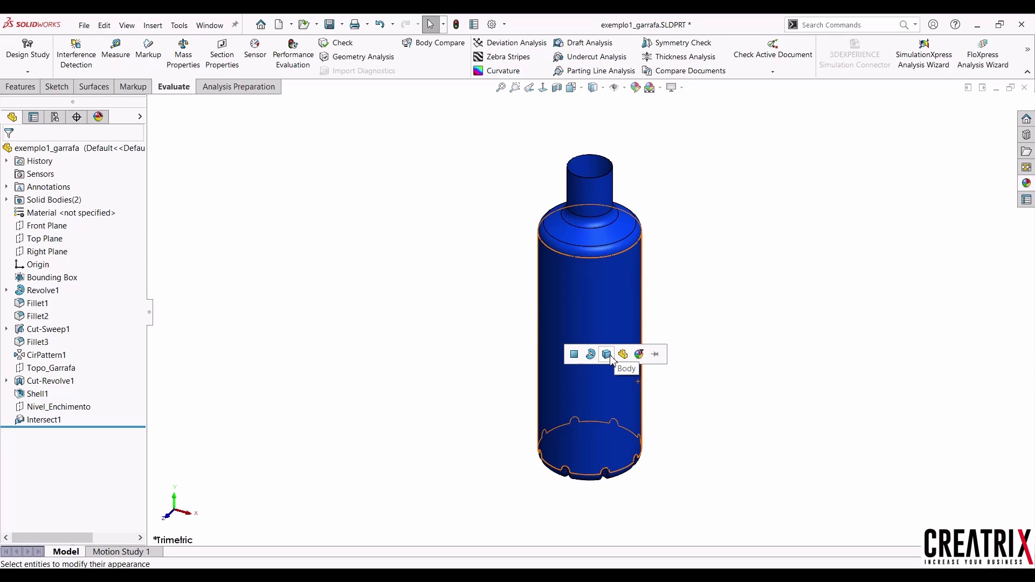
pyautogui.press('Escape')
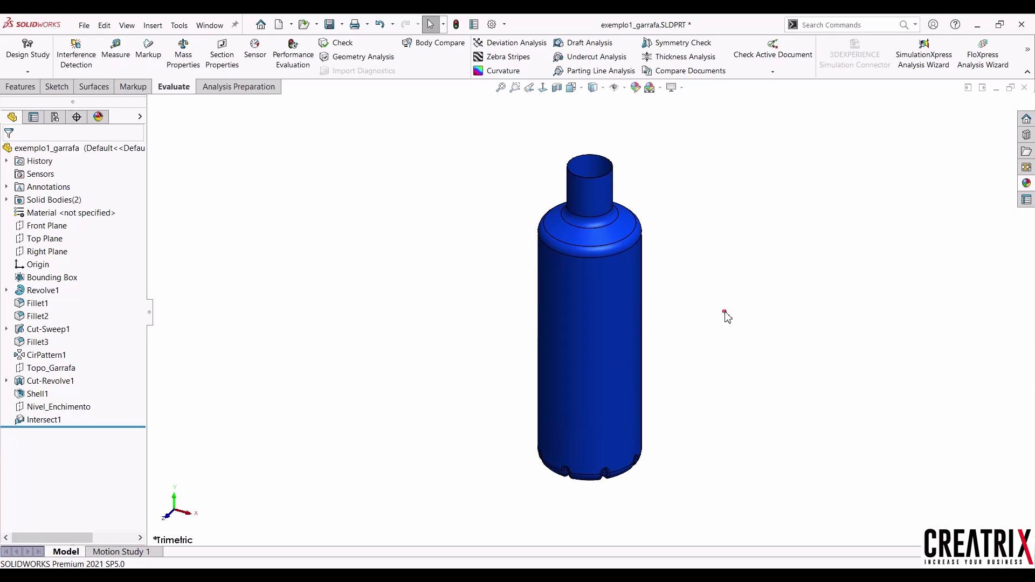
pyautogui.moveTo(740, 299); pyautogui.dragTo(726, 249, button='middle')
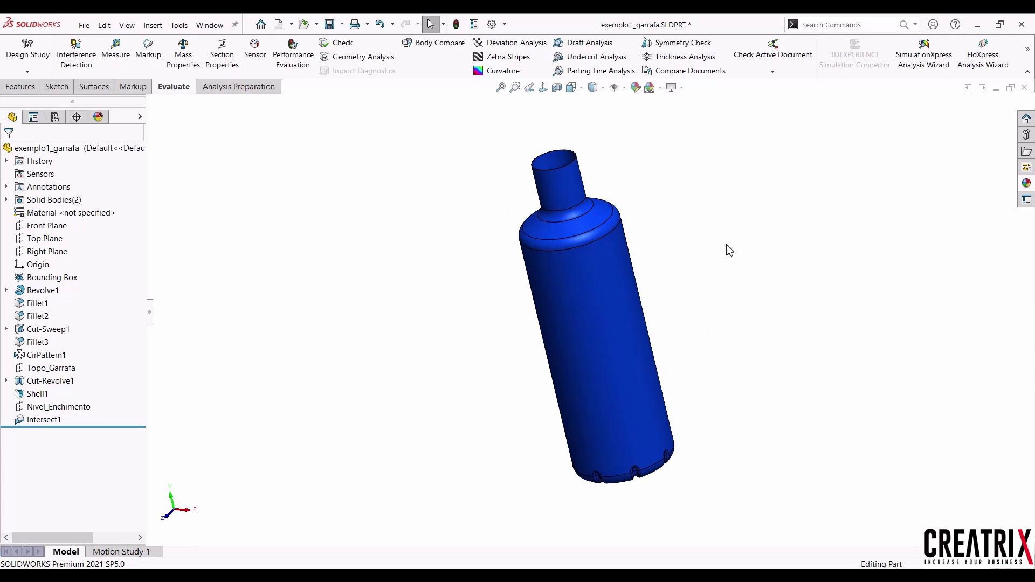
pyautogui.moveTo(514, 346); pyautogui.dragTo(517, 339, button='right')
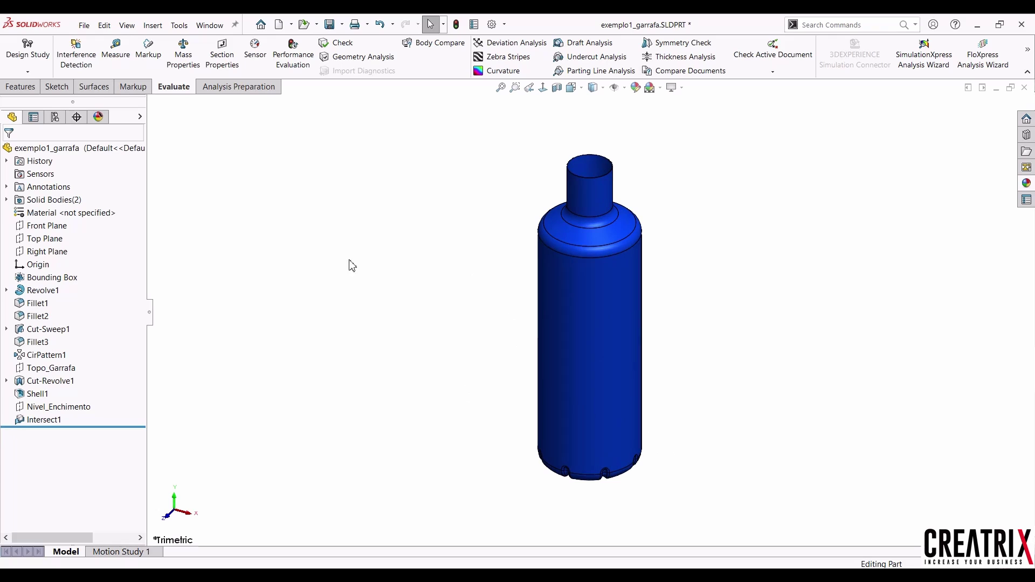
# Edit the bottle's blue high gloss plastic appearance and set its transparent amount to 0.45.
pyautogui.click(102, 120)
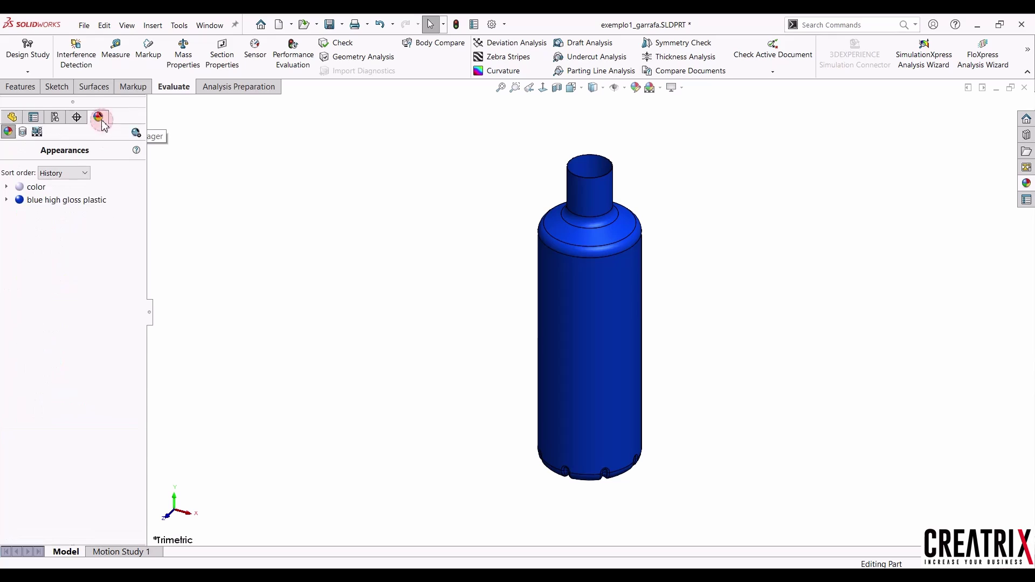
pyautogui.click(52, 205)
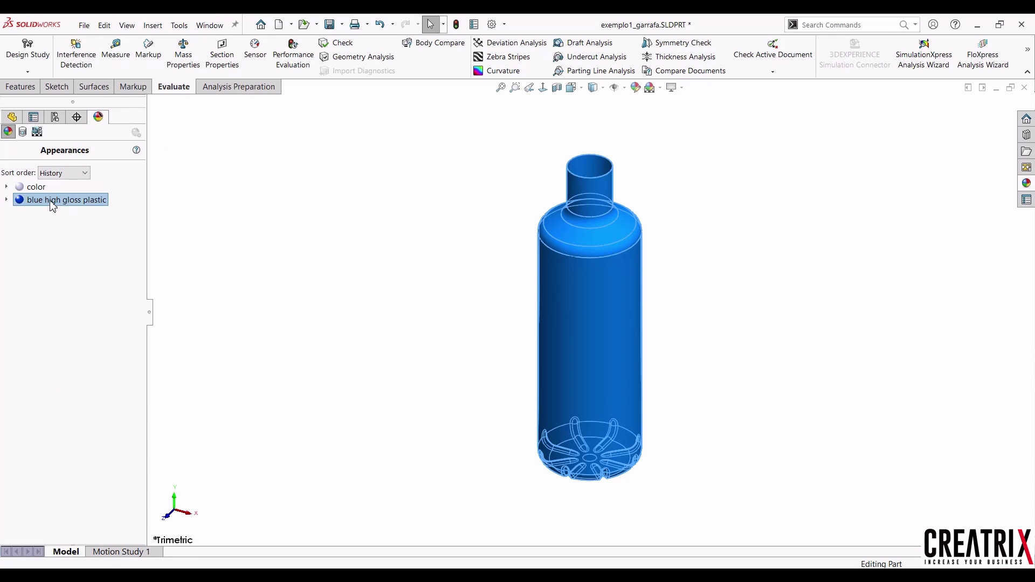
pyautogui.doubleClick(50, 202)
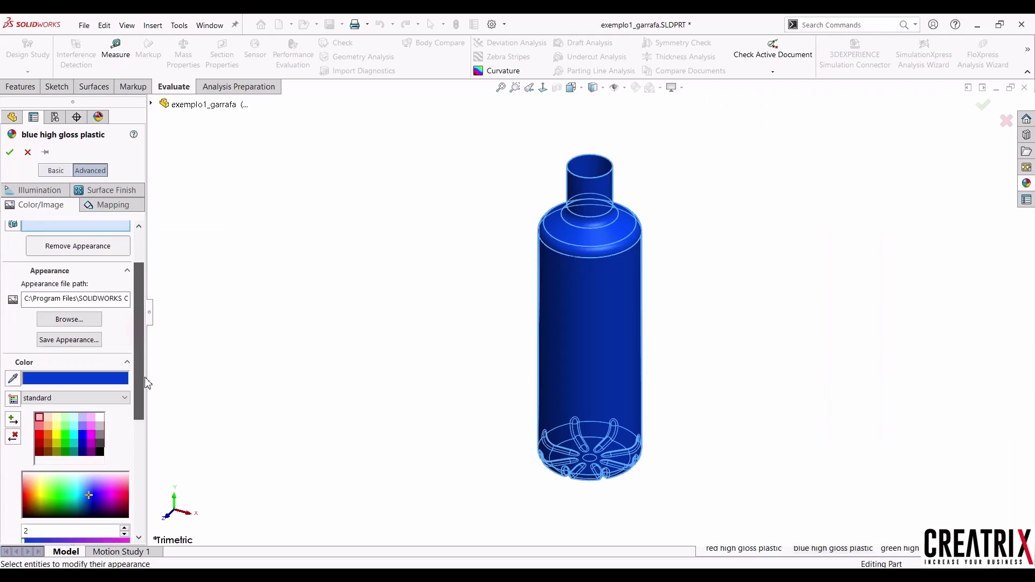
pyautogui.moveTo(139, 327); pyautogui.dragTo(134, 299)
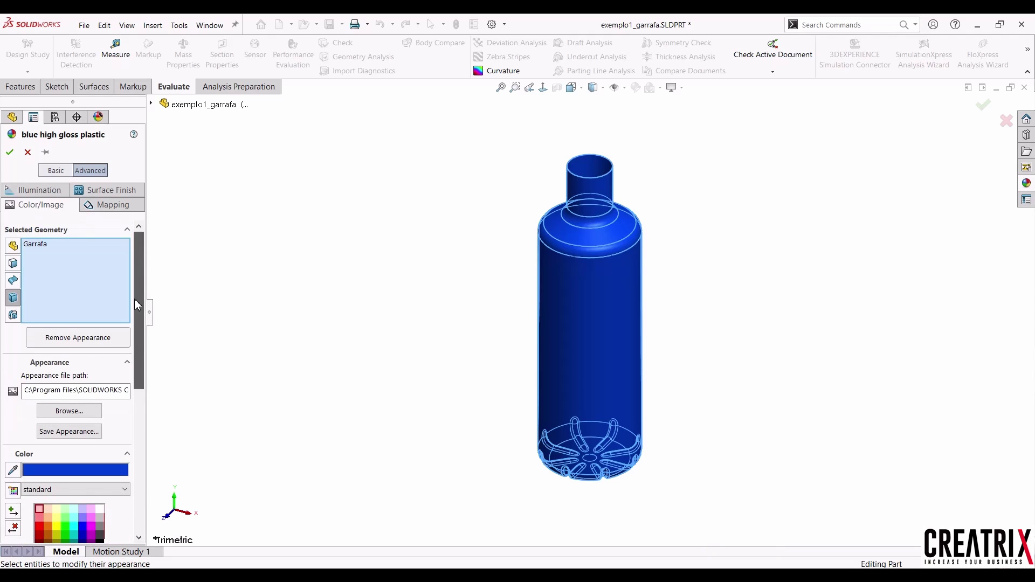
pyautogui.click(49, 194)
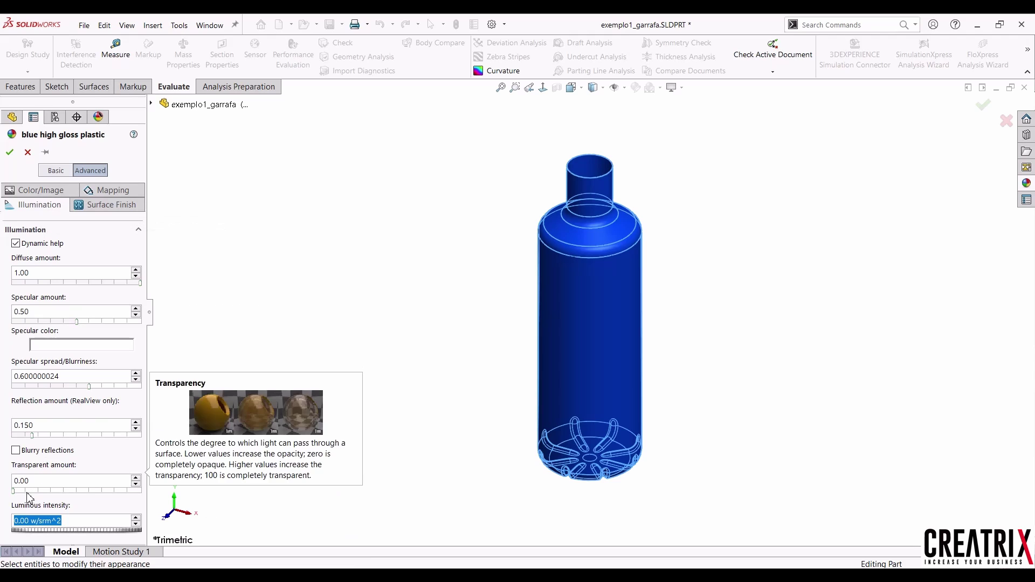
pyautogui.moveTo(15, 492); pyautogui.dragTo(70, 497)
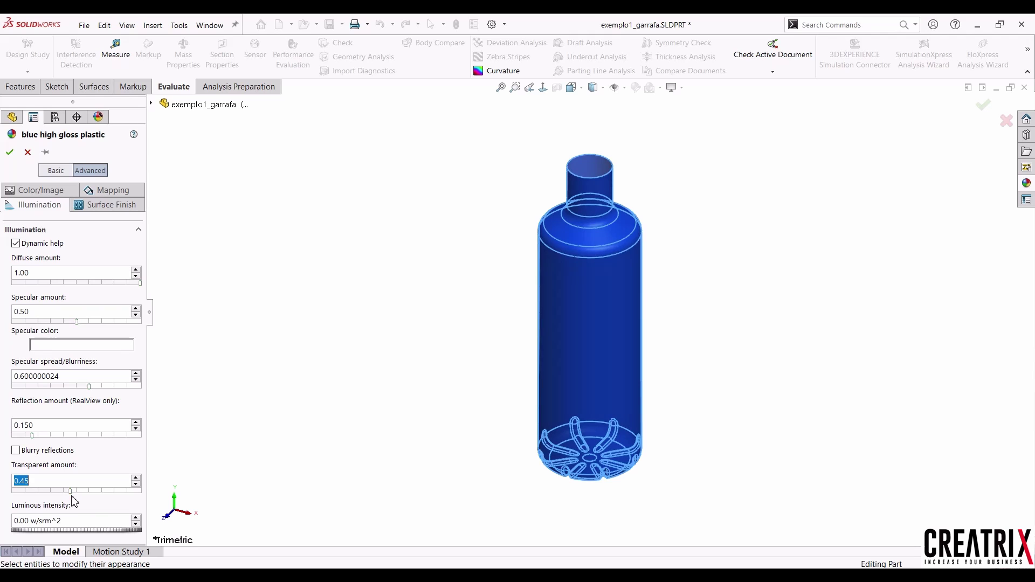
pyautogui.click(10, 152)
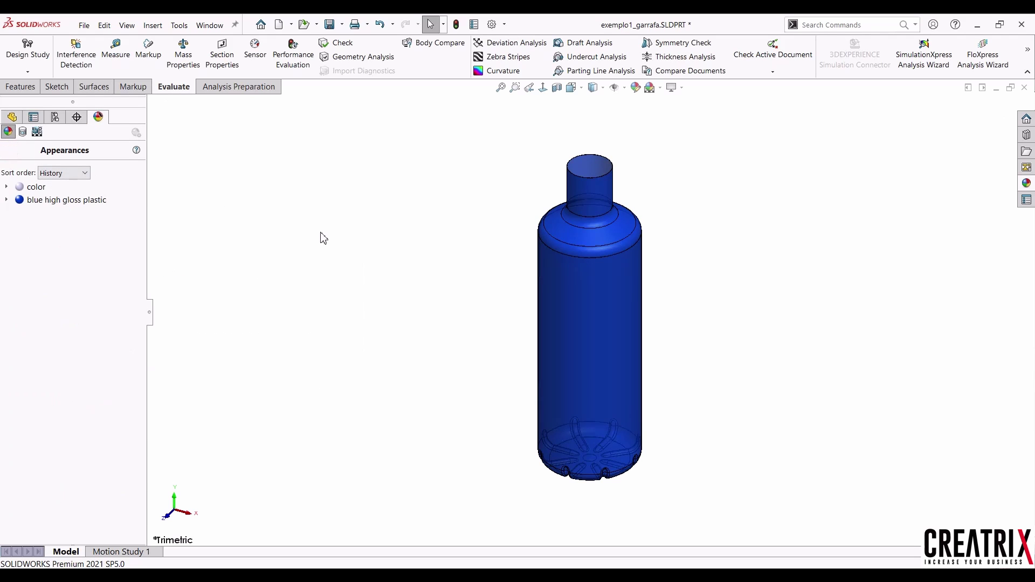
# Change the display style to shaded without edges and view the bottle from a lower angle.
pyautogui.moveTo(410, 336); pyautogui.dragTo(446, 206, button='middle')
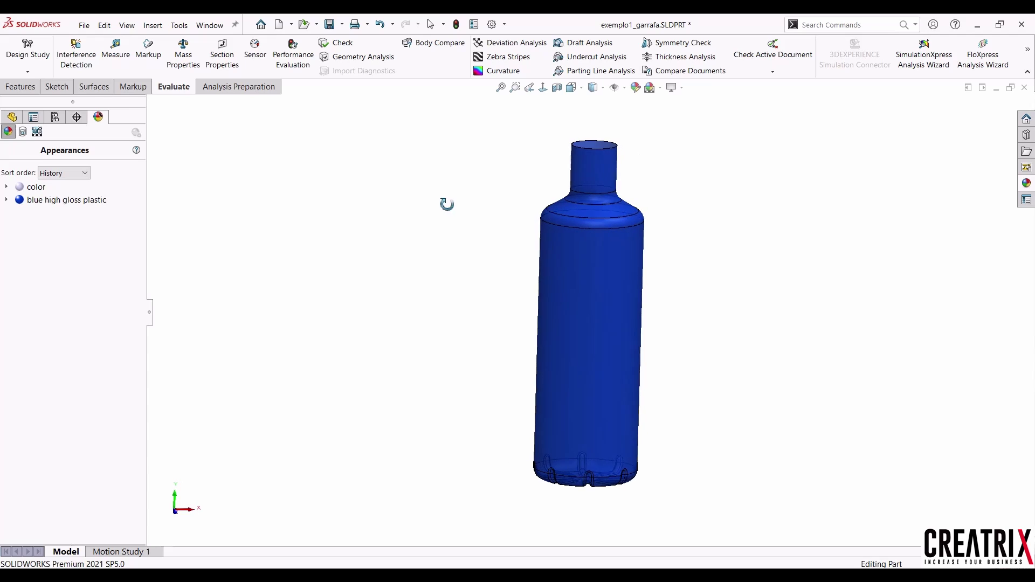
pyautogui.click(603, 88)
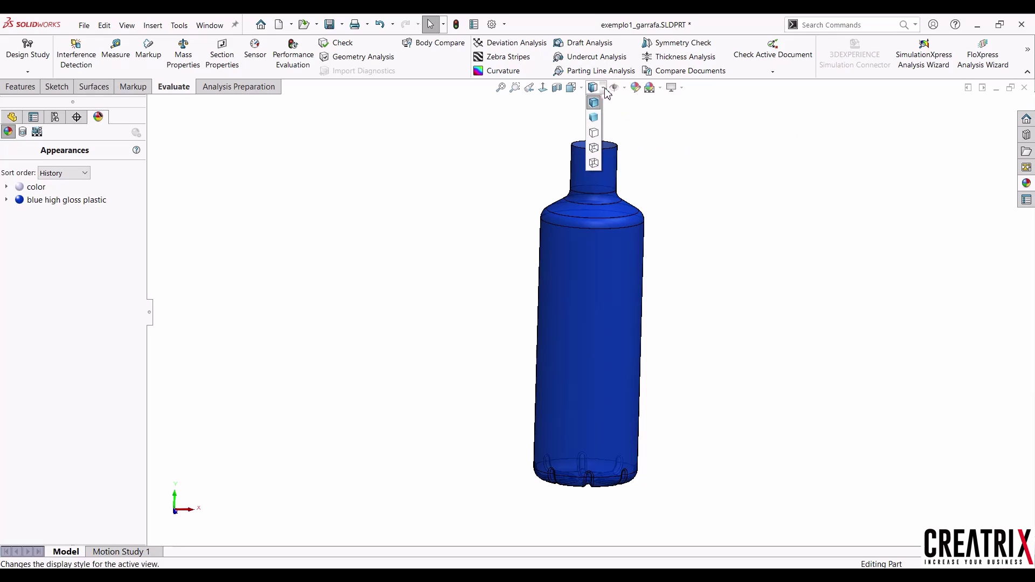
pyautogui.click(595, 118)
pyautogui.moveTo(721, 228)
pyautogui.mouseDown(button='middle')
pyautogui.moveTo(703, 307)
pyautogui.moveTo(706, 261)
pyautogui.moveTo(691, 210)
pyautogui.mouseUp(button='middle')
# Raise the transparent amount of the blue high gloss plastic appearance to 0.60 and return to the feature tree.
pyautogui.click(65, 201)
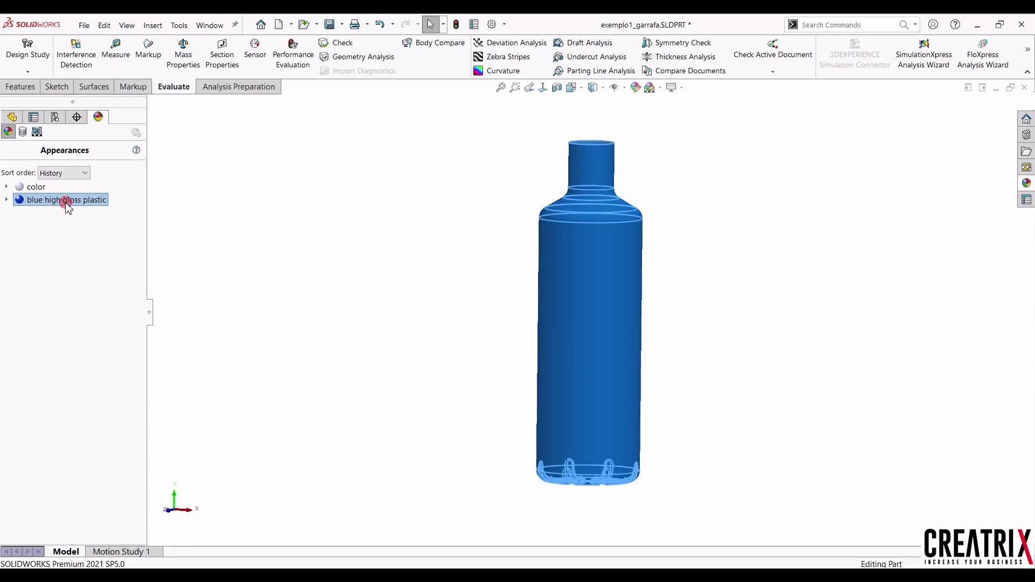
pyautogui.rightClick(67, 204)
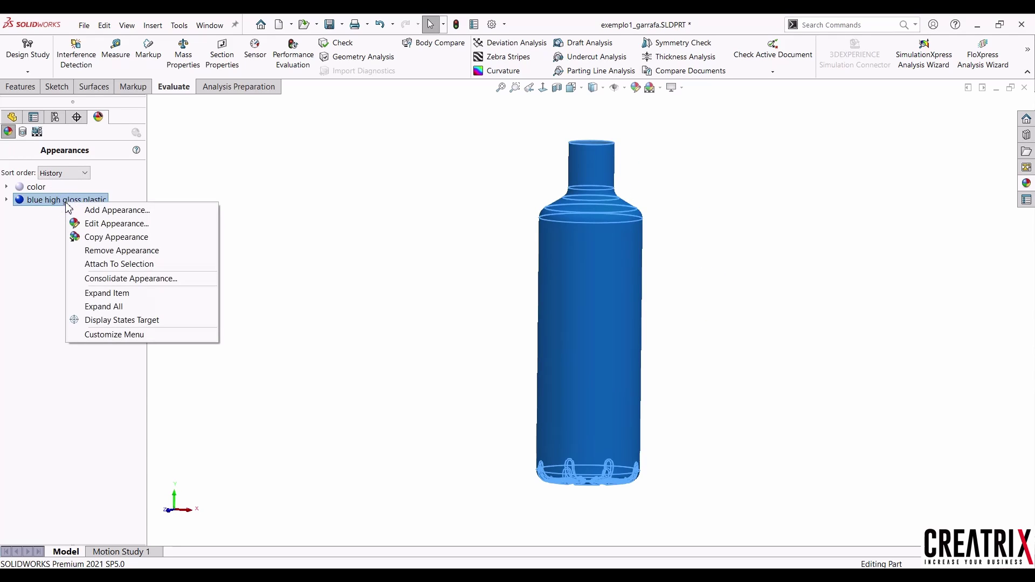
pyautogui.click(86, 224)
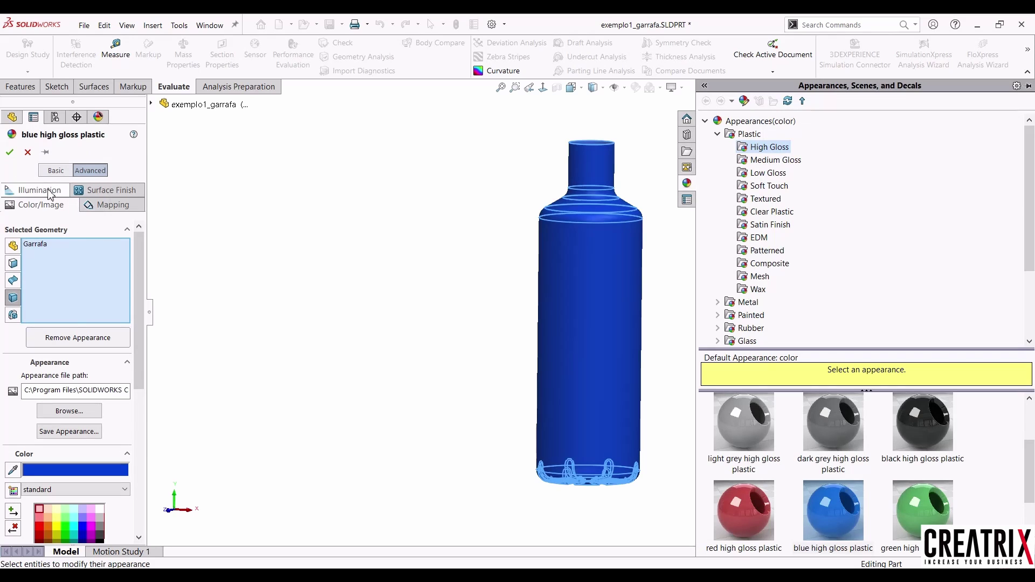
pyautogui.click(49, 192)
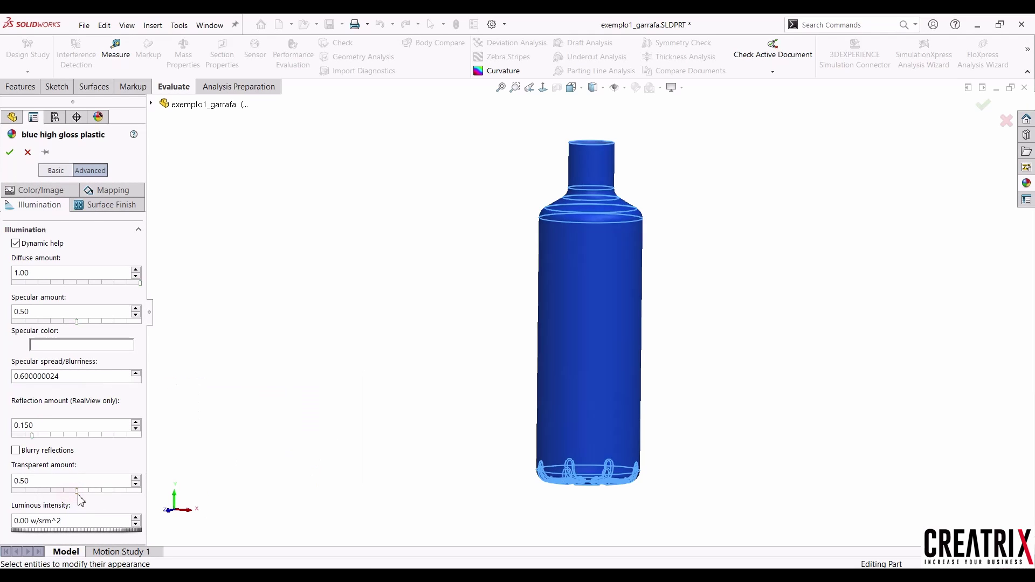
pyautogui.moveTo(78, 496); pyautogui.dragTo(90, 496)
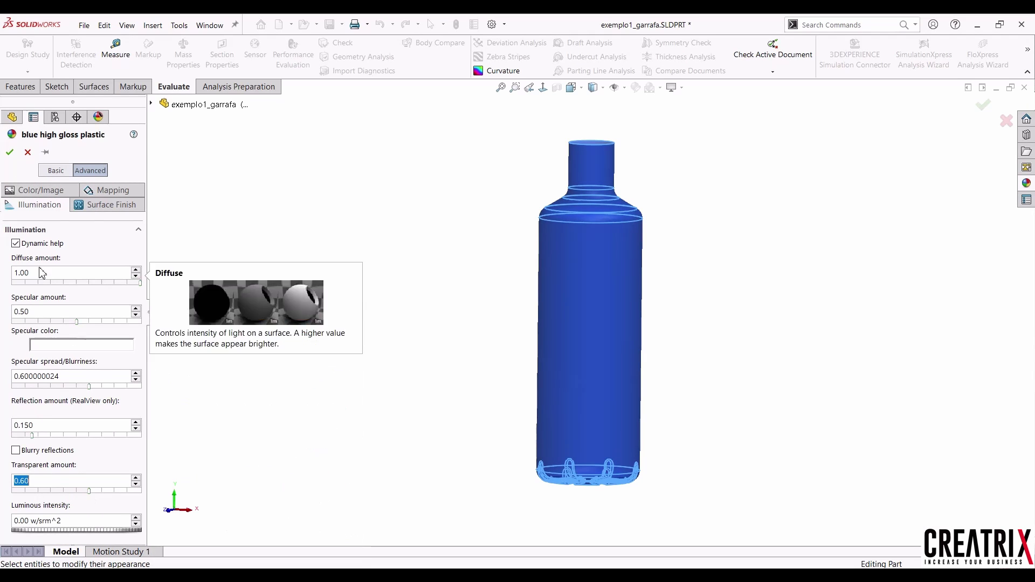
pyautogui.click(9, 151)
pyautogui.click(304, 335)
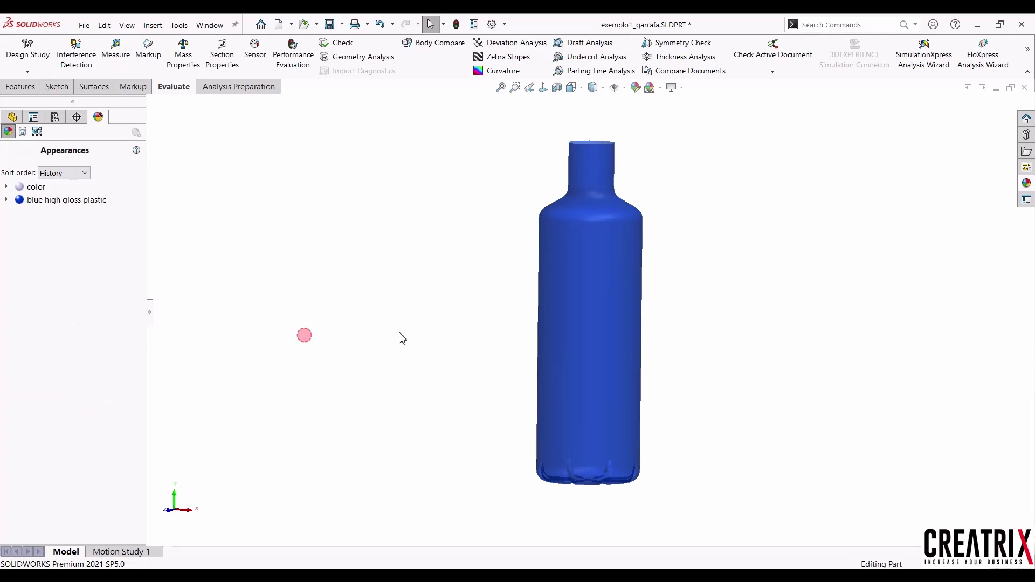
pyautogui.moveTo(497, 340); pyautogui.dragTo(477, 365, button='middle')
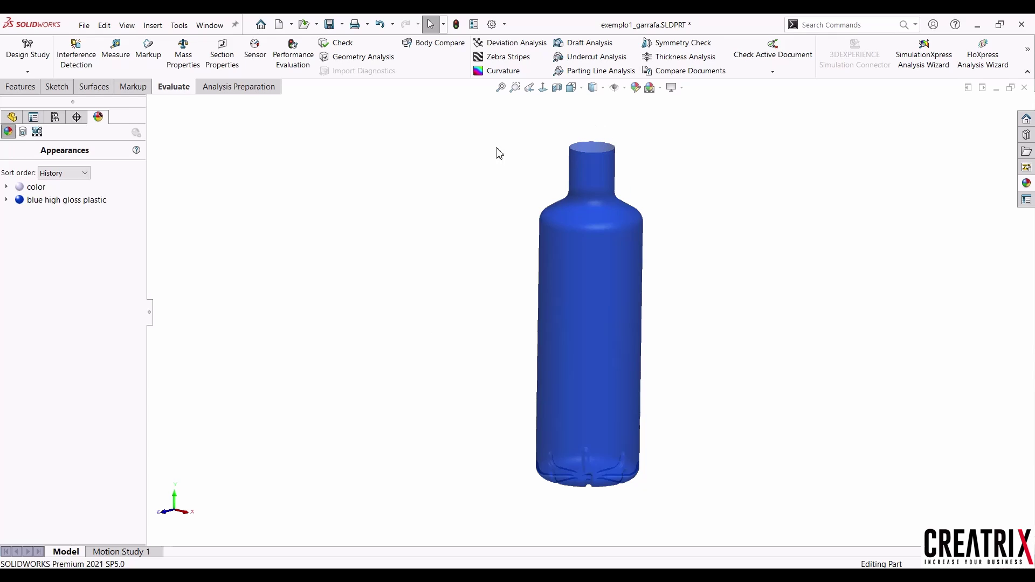
pyautogui.click(12, 117)
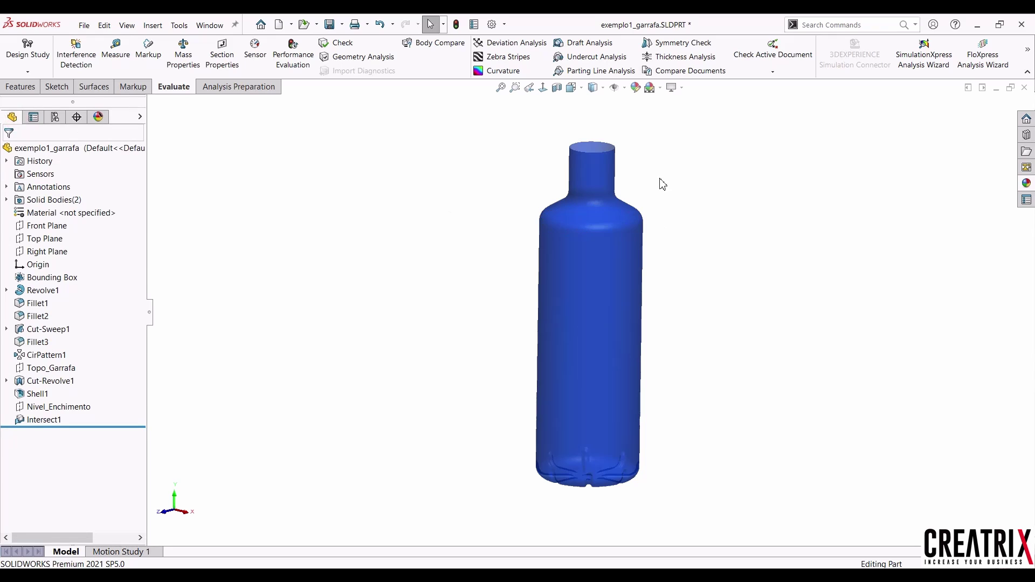